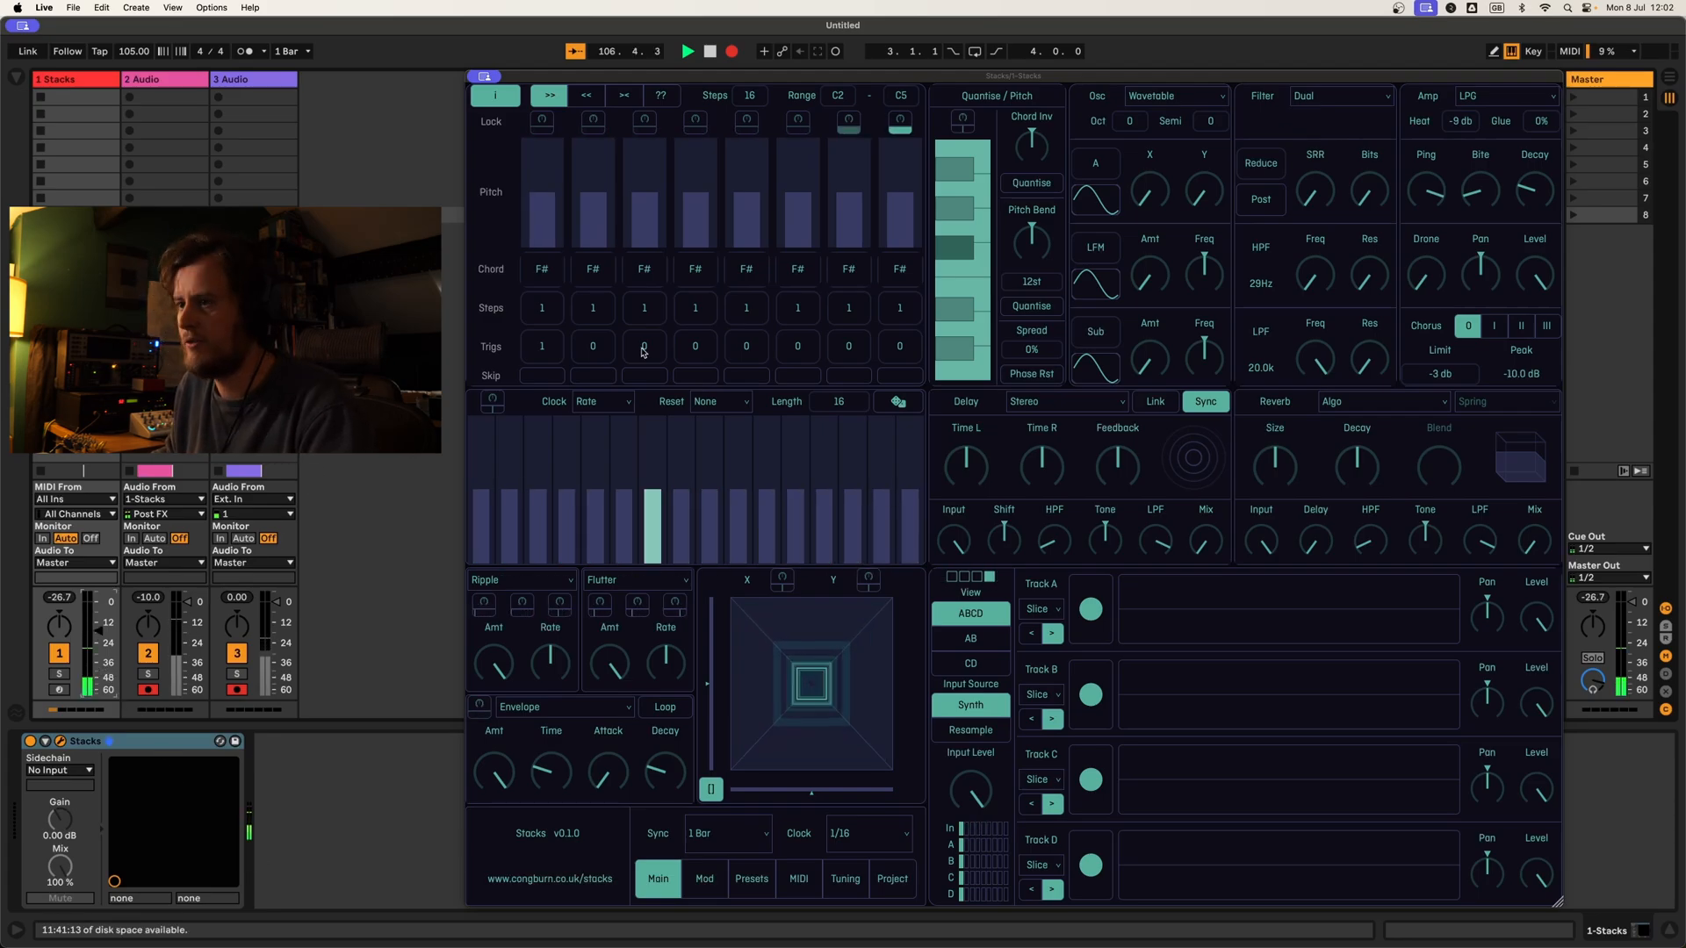
Step: Set triggers to 1 on stages 3, 5 and 7, and lower the pitches of stages 1, 3, 5 and 7
click(645, 349)
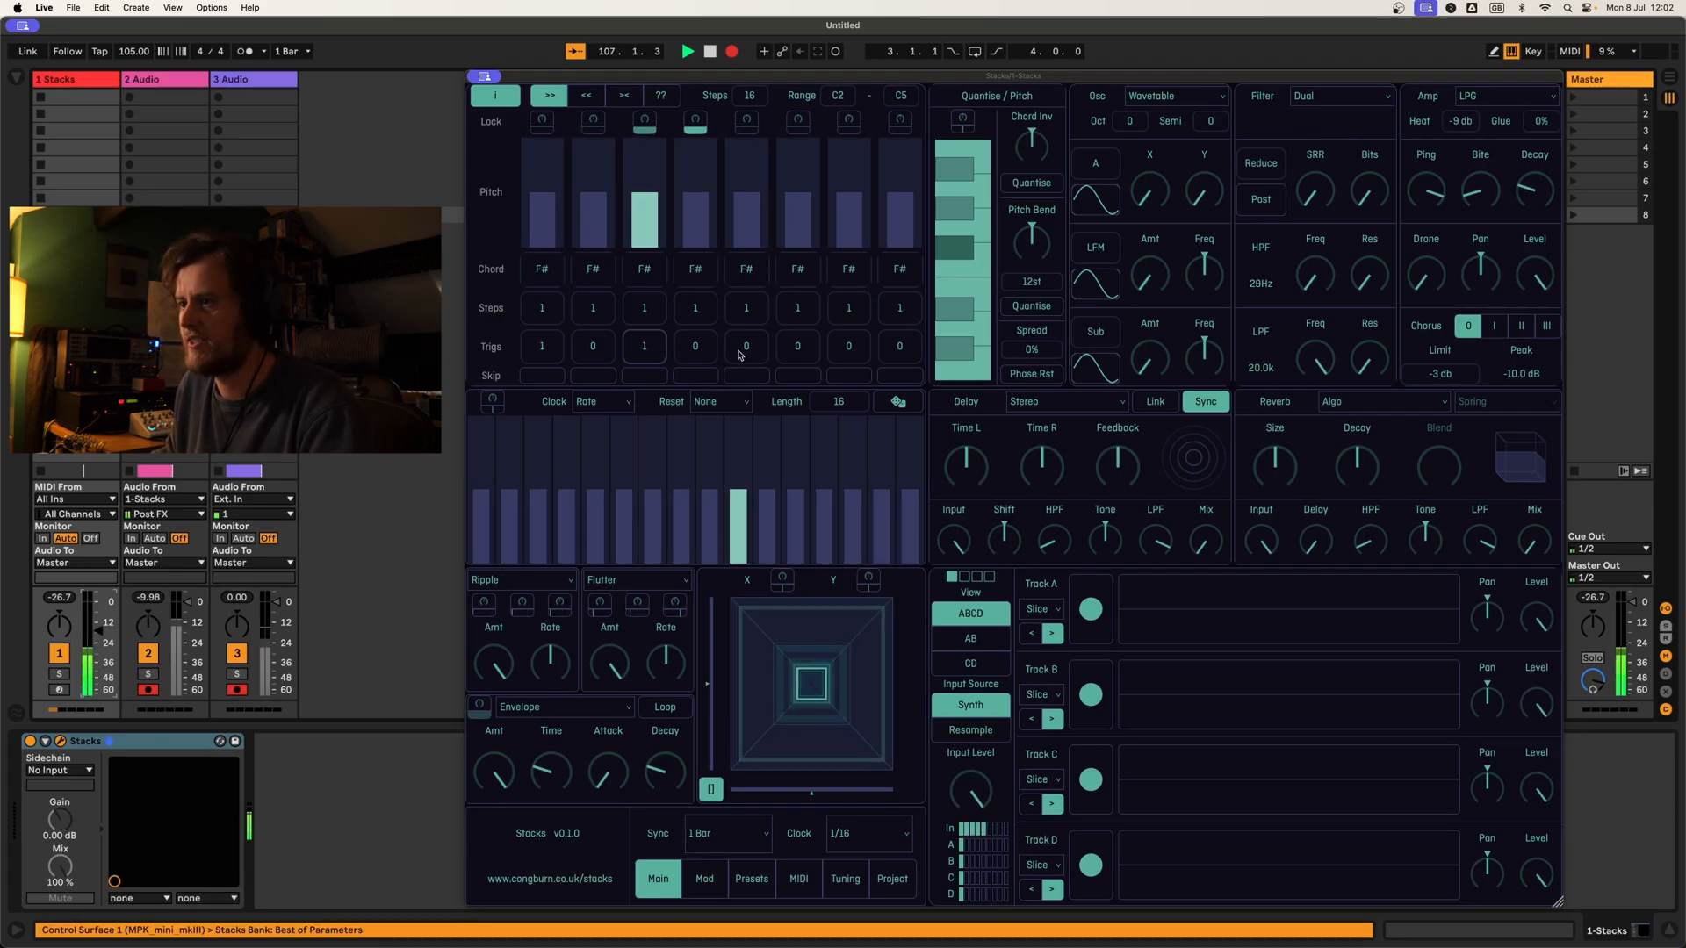
click(746, 349)
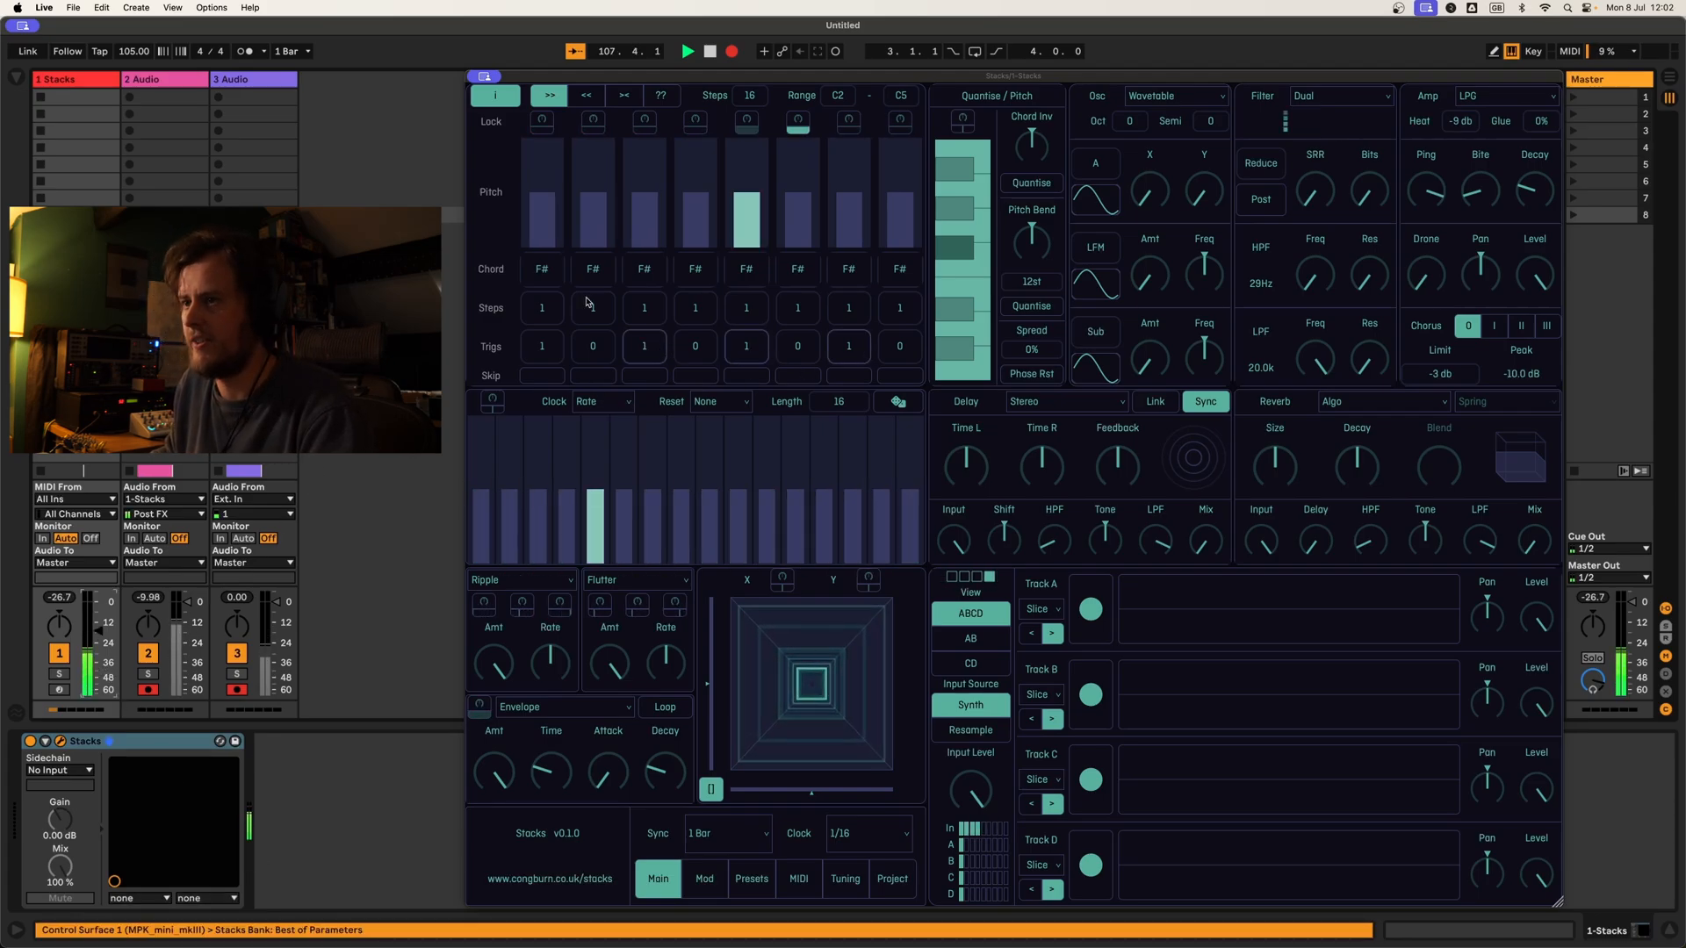
click(547, 227)
click(644, 222)
click(746, 219)
click(848, 237)
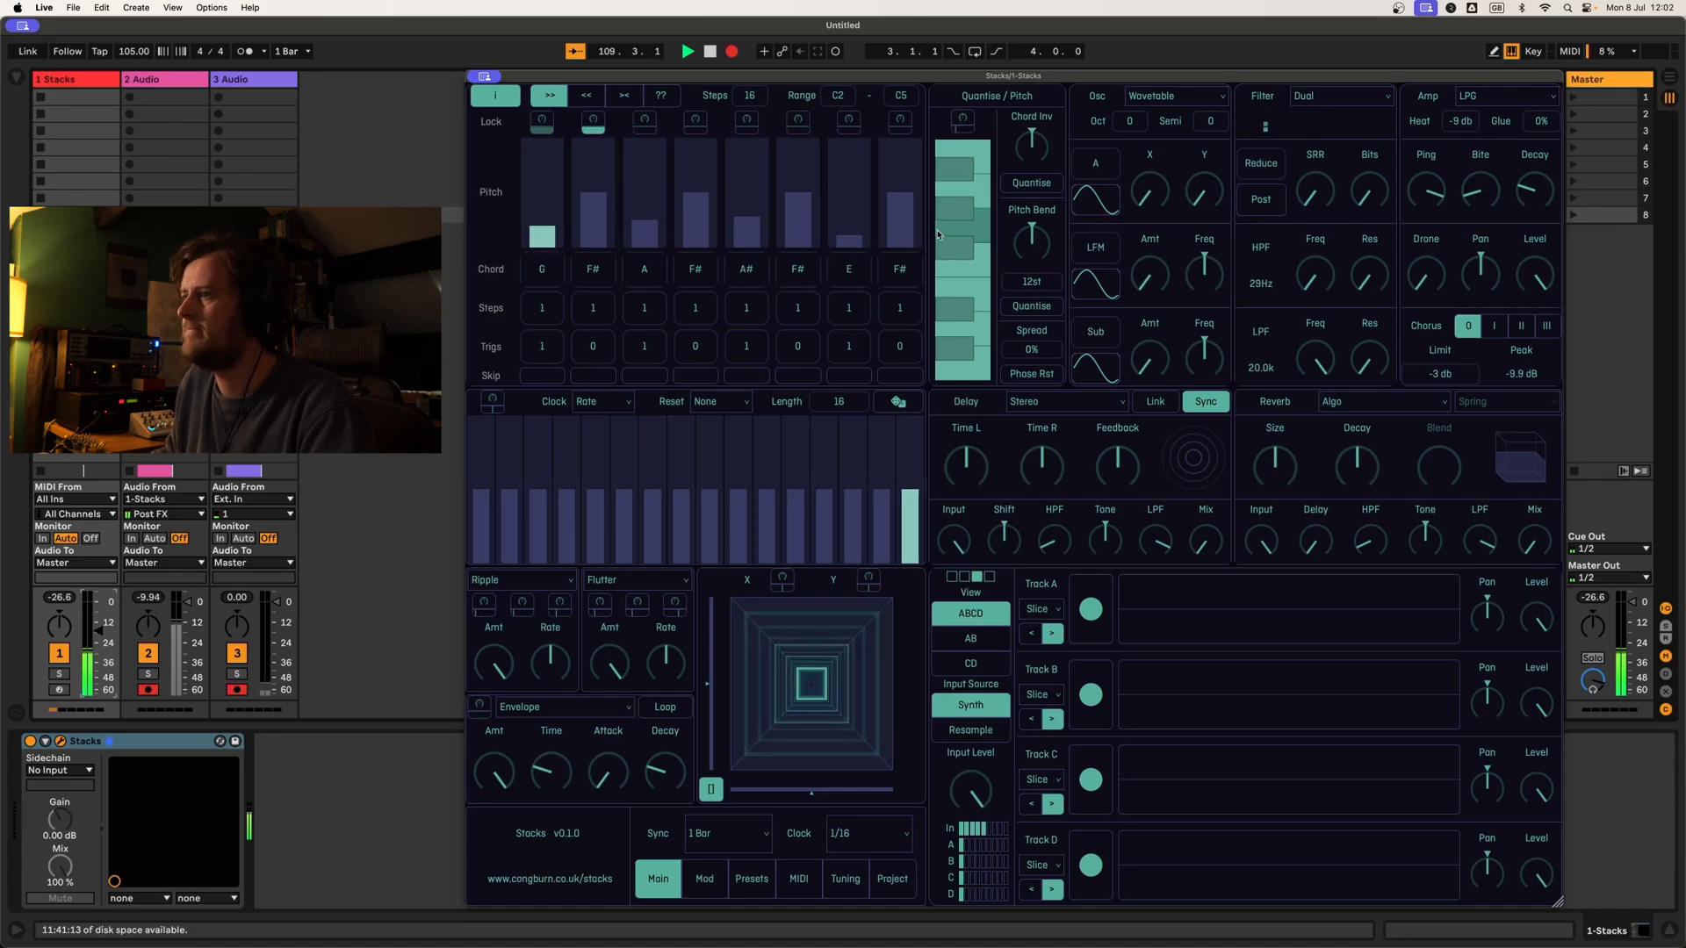
Step: Restrict the pitch quantiser to the notes C, D#, F, G# and A#
drag(957, 346, 962, 145)
click(961, 262)
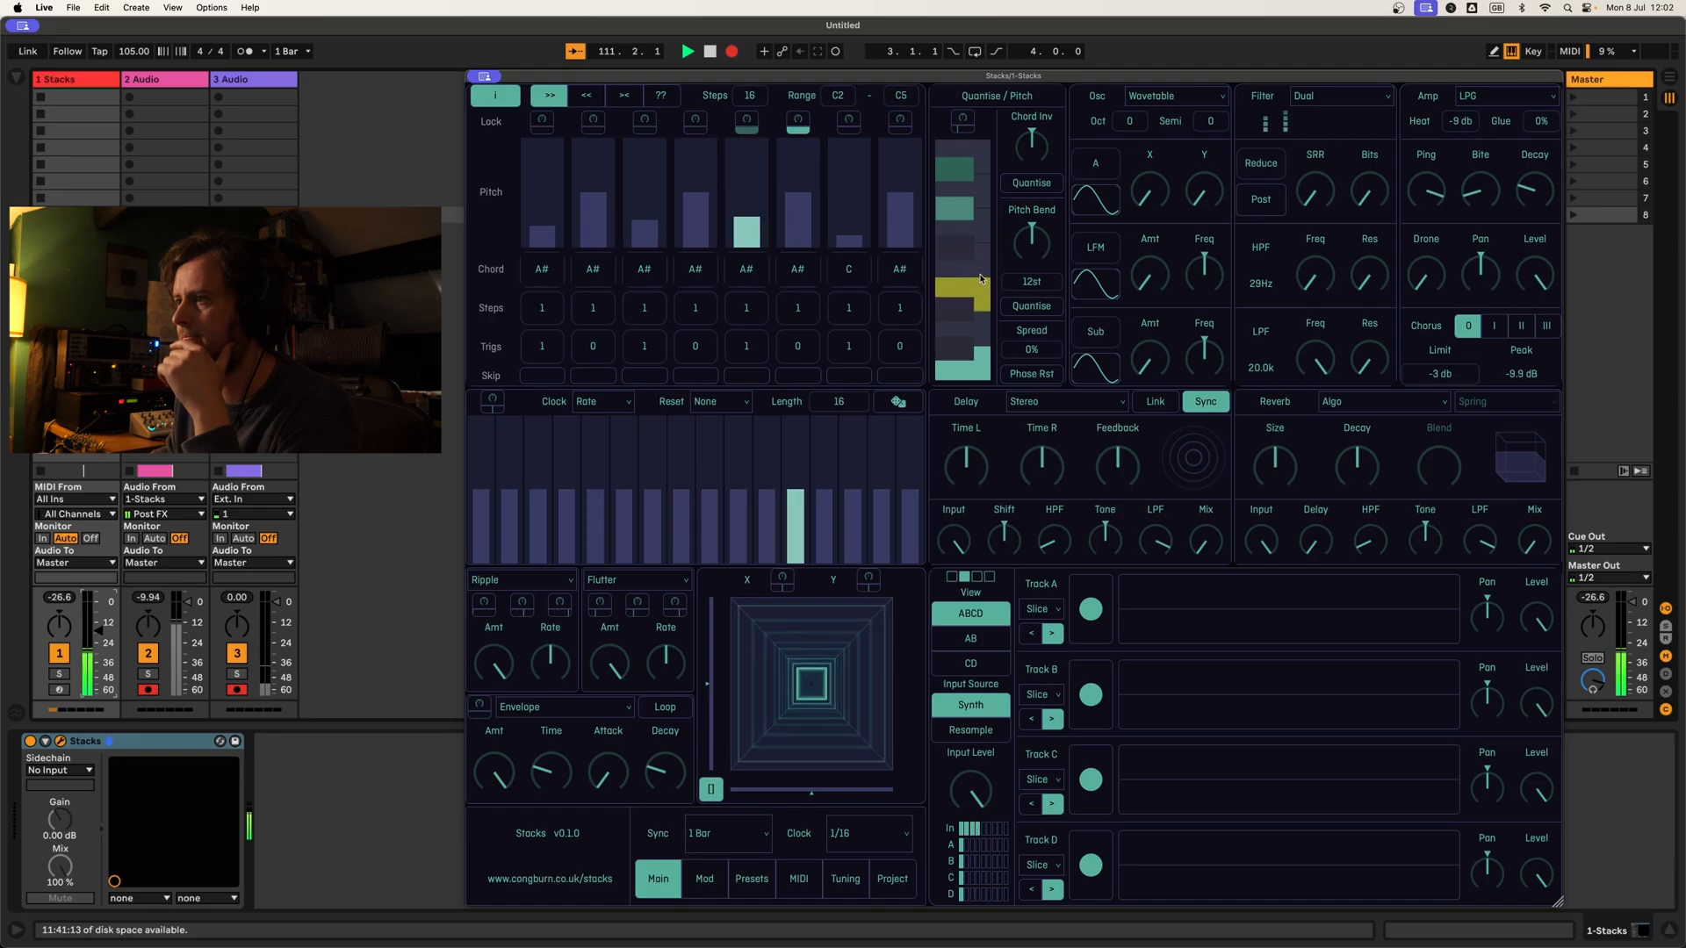
click(958, 309)
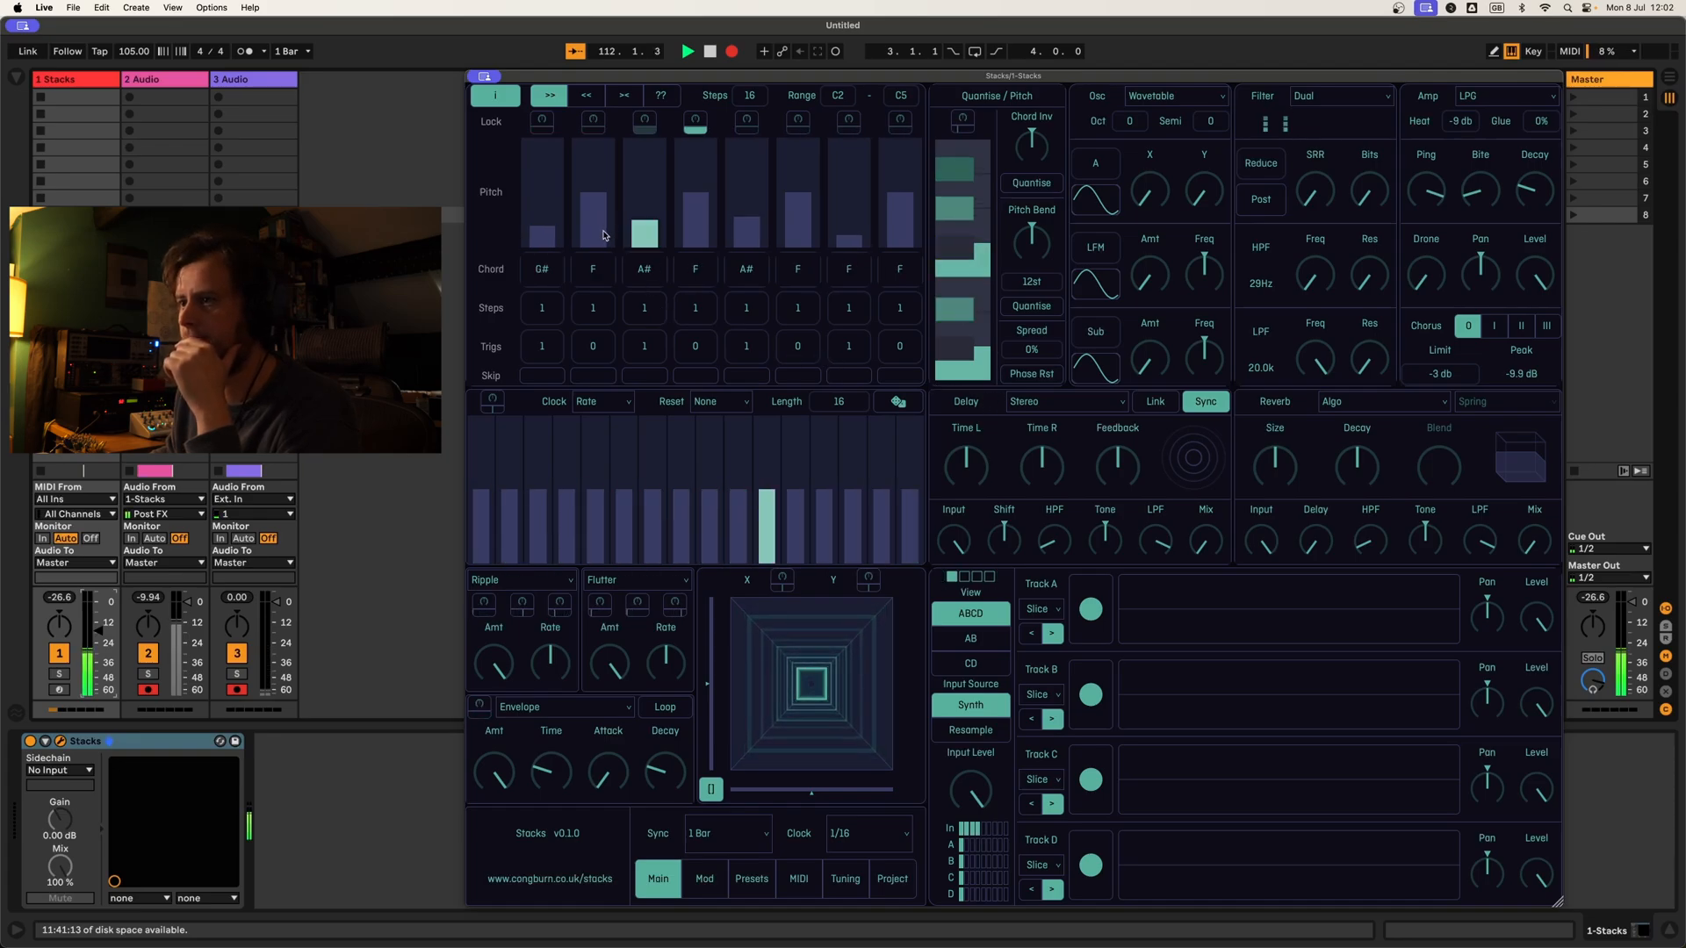
Step: Set the remaining even-numbered stages' triggers to 1 so that all eight stages fire
click(705, 348)
click(796, 349)
click(898, 348)
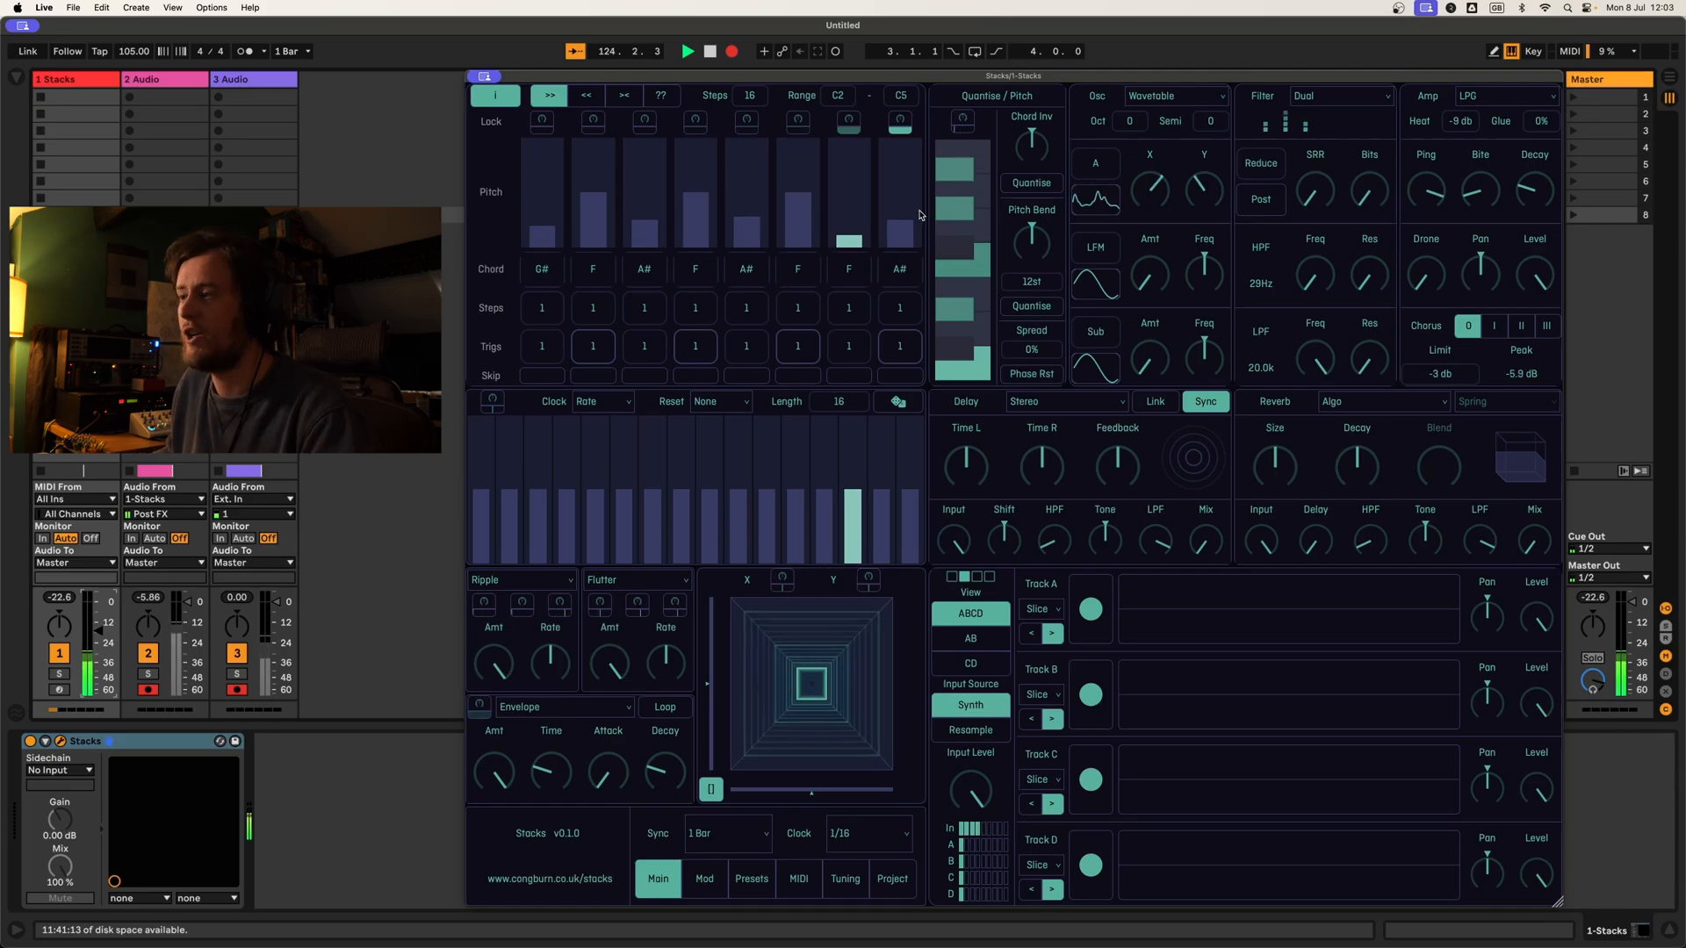
Step: Switch the oscillator to wavetable B and adjust the frequency and amount of its LFM modulation
mouse_move(1109, 172)
mouse_down()
mouse_move(1109, 148)
mouse_move(1111, 180)
mouse_up()
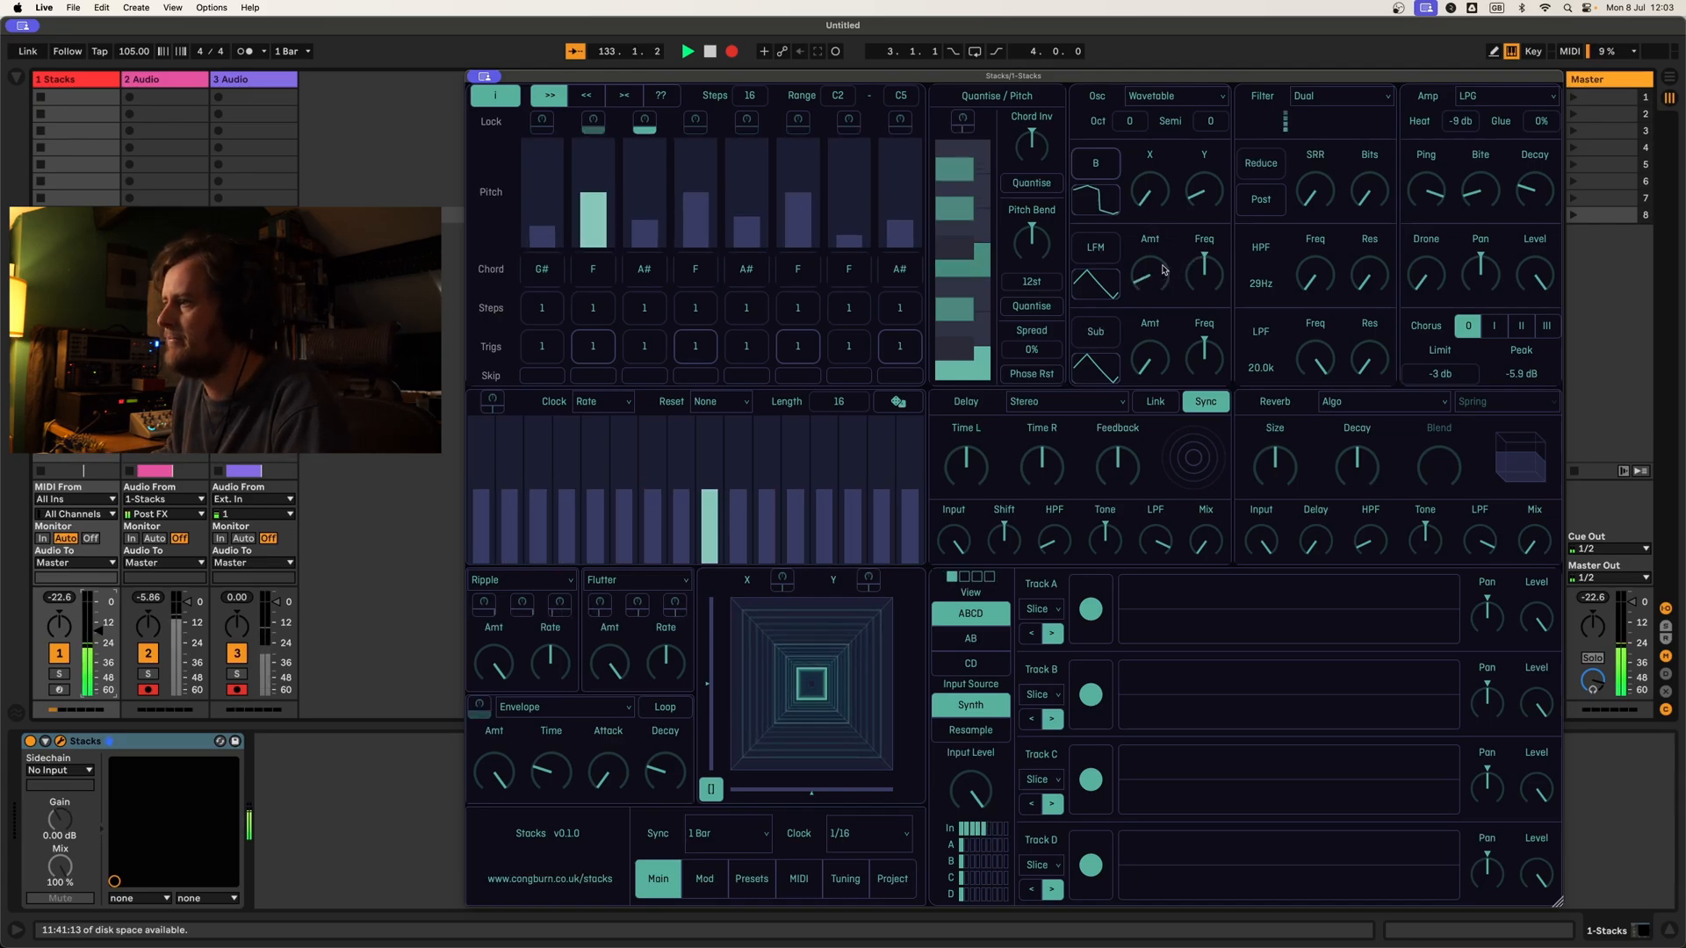
drag(1199, 283, 1200, 239)
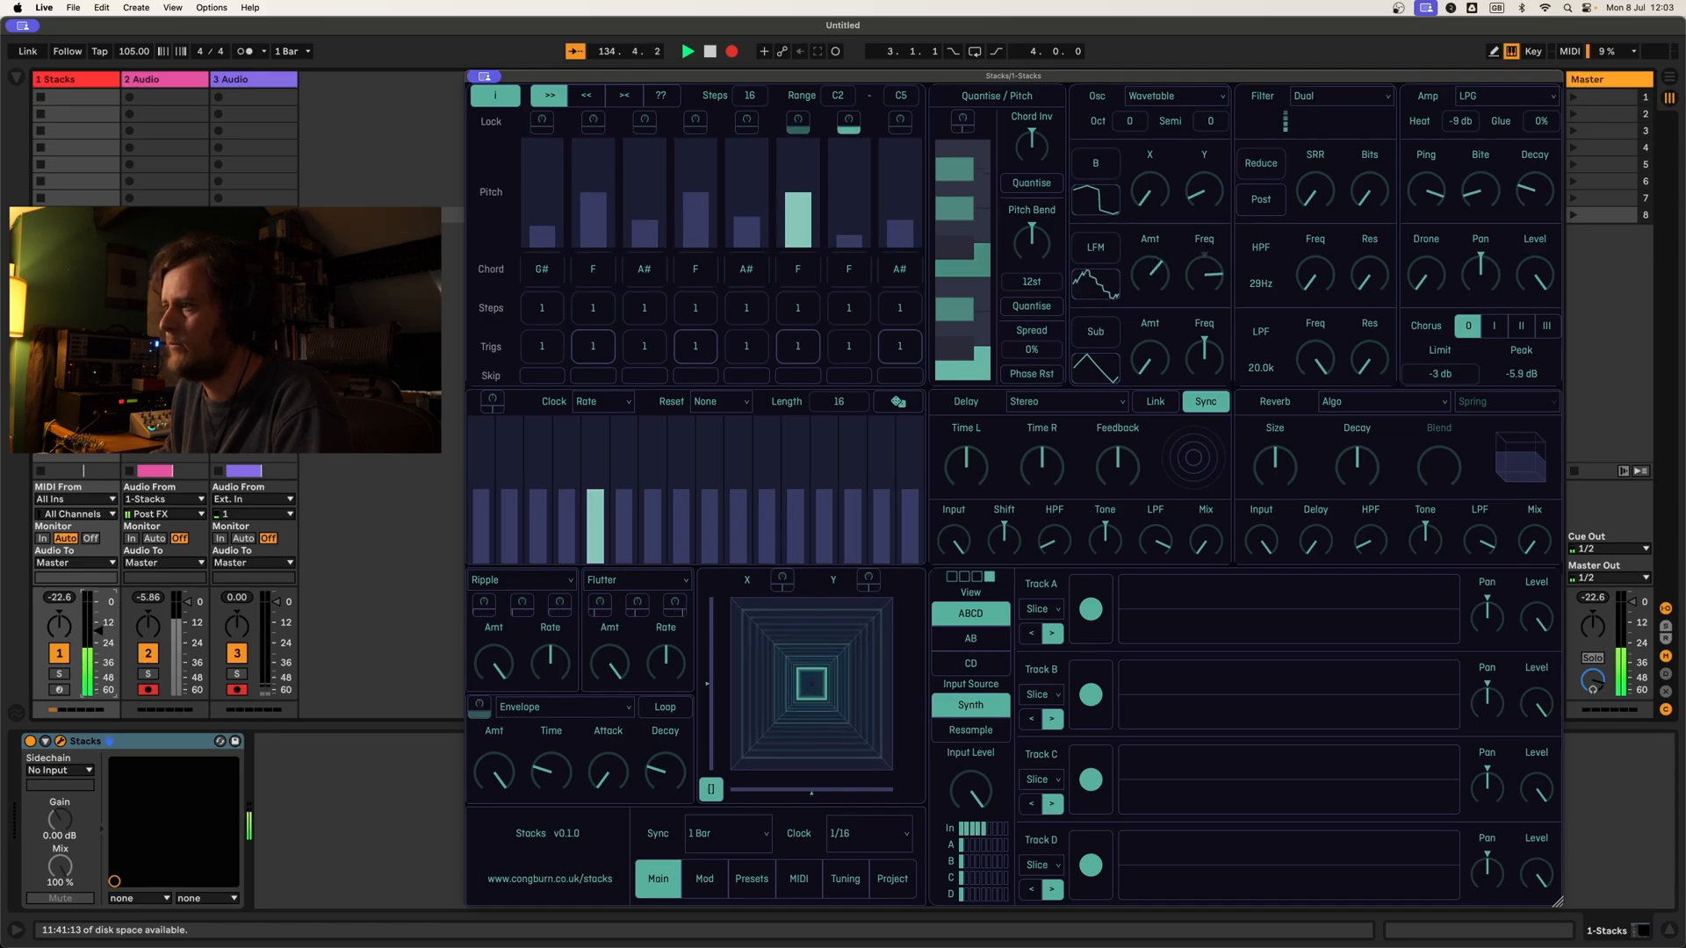
drag(1203, 287, 1206, 378)
drag(1151, 276, 1164, 335)
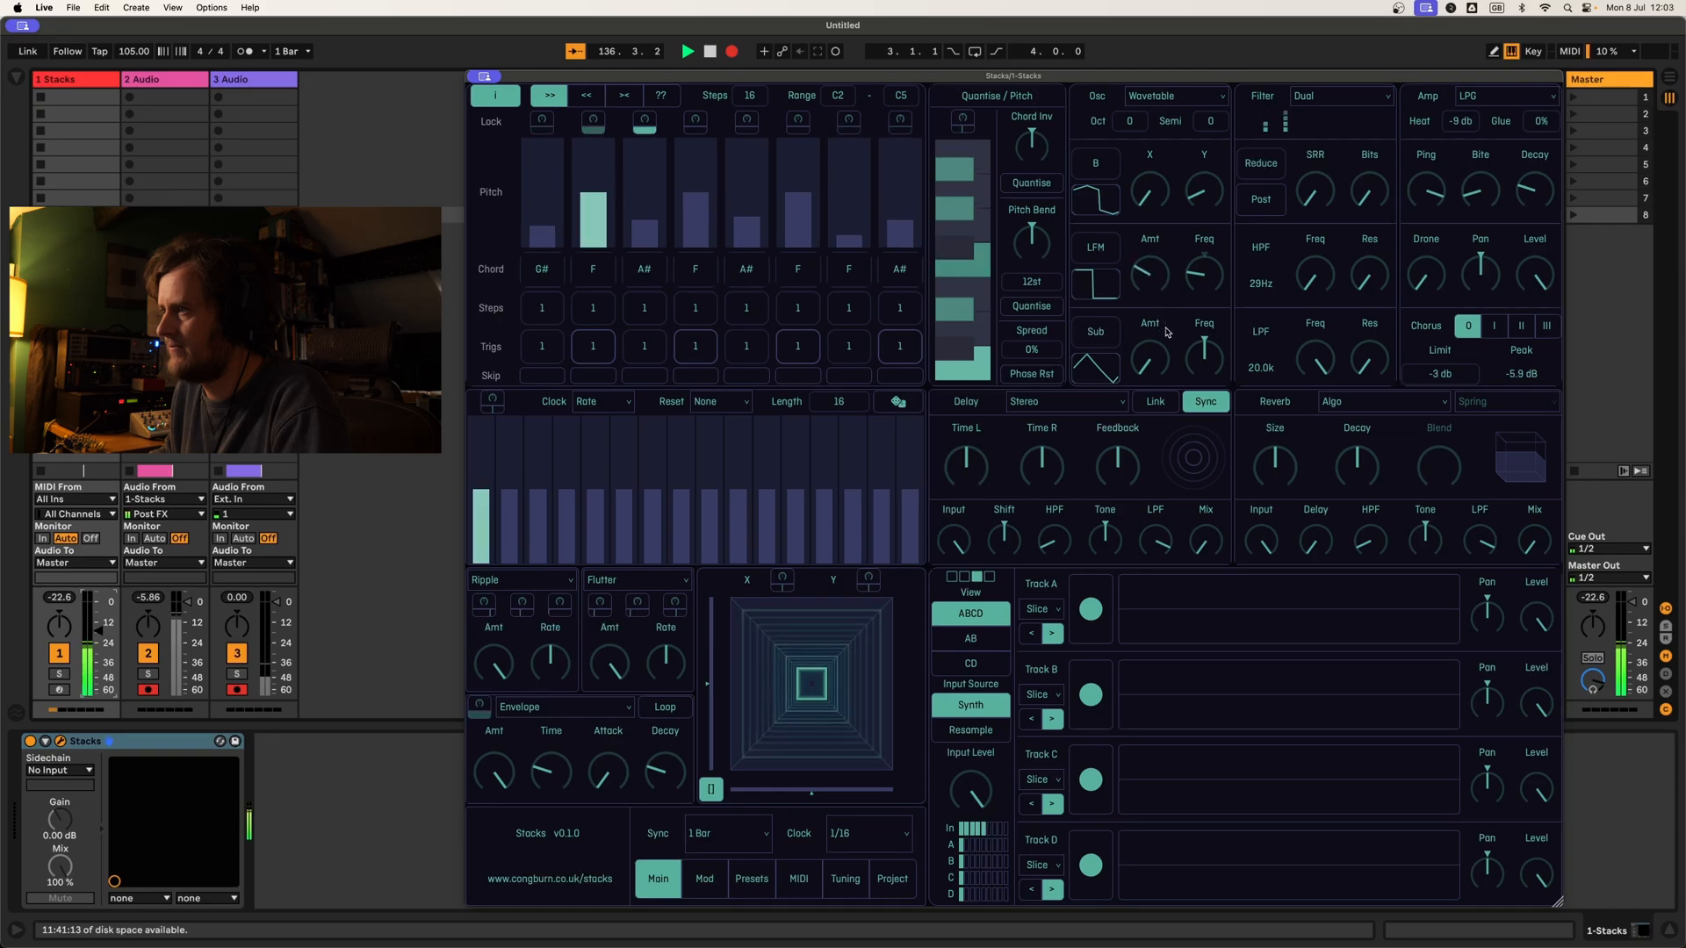
Step: Change the FM mode to EFM and adjust its amount and frequency along with the wavetable's Y position
click(1108, 252)
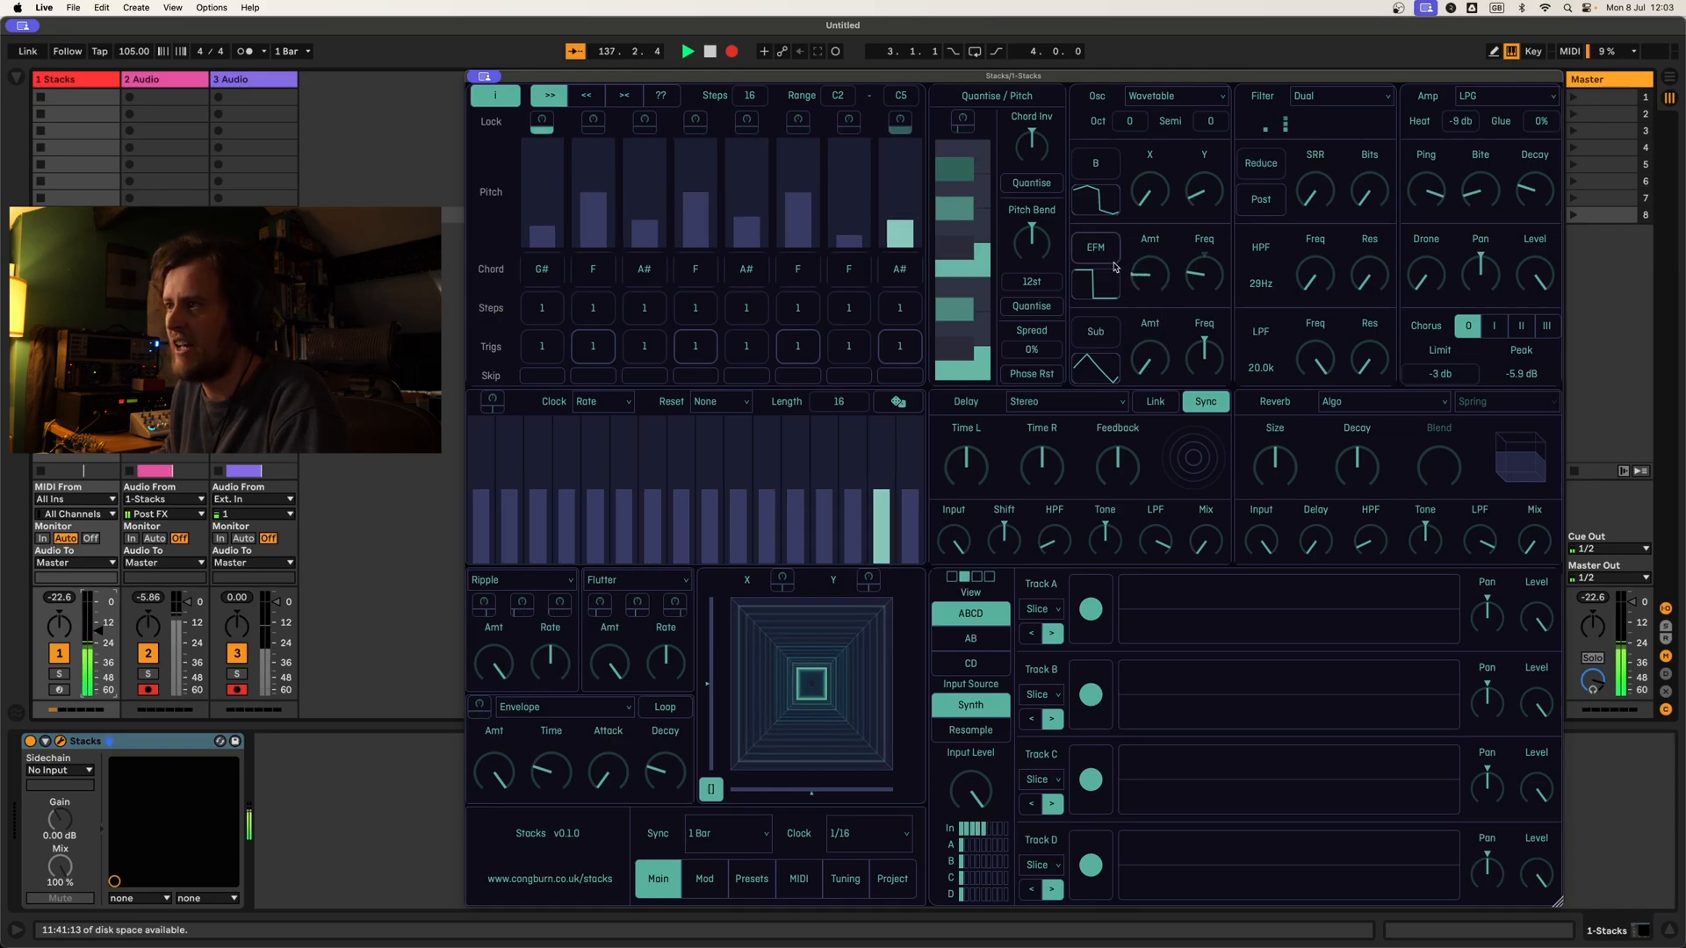
drag(1160, 252, 1148, 227)
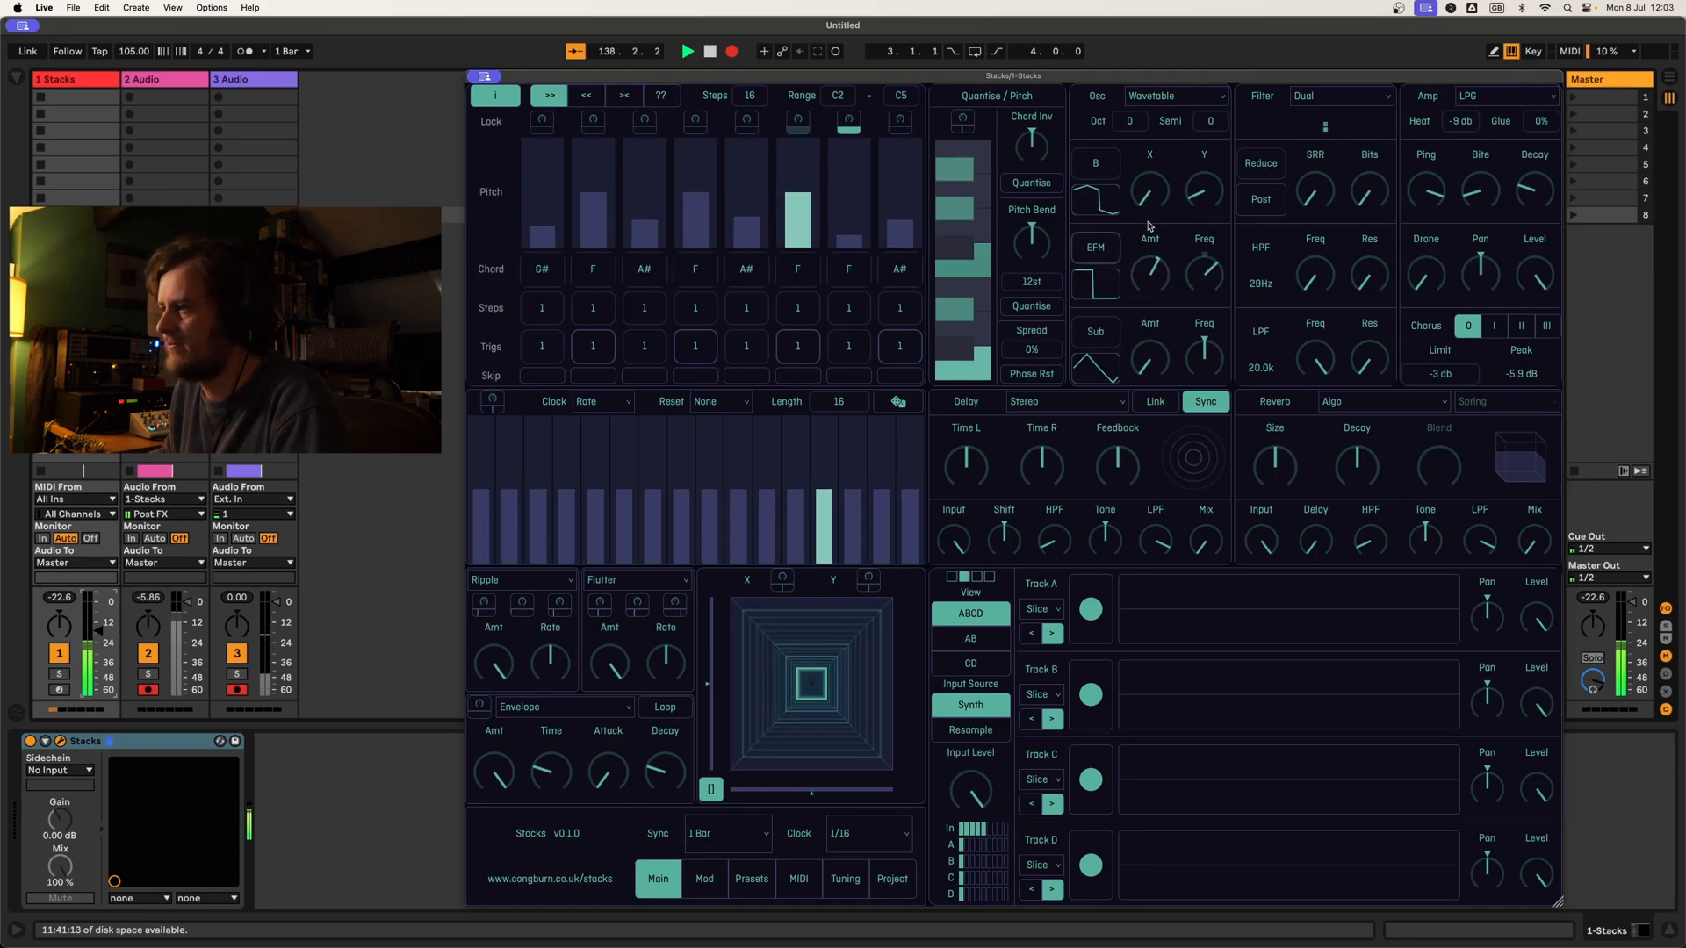
drag(1207, 280, 1205, 307)
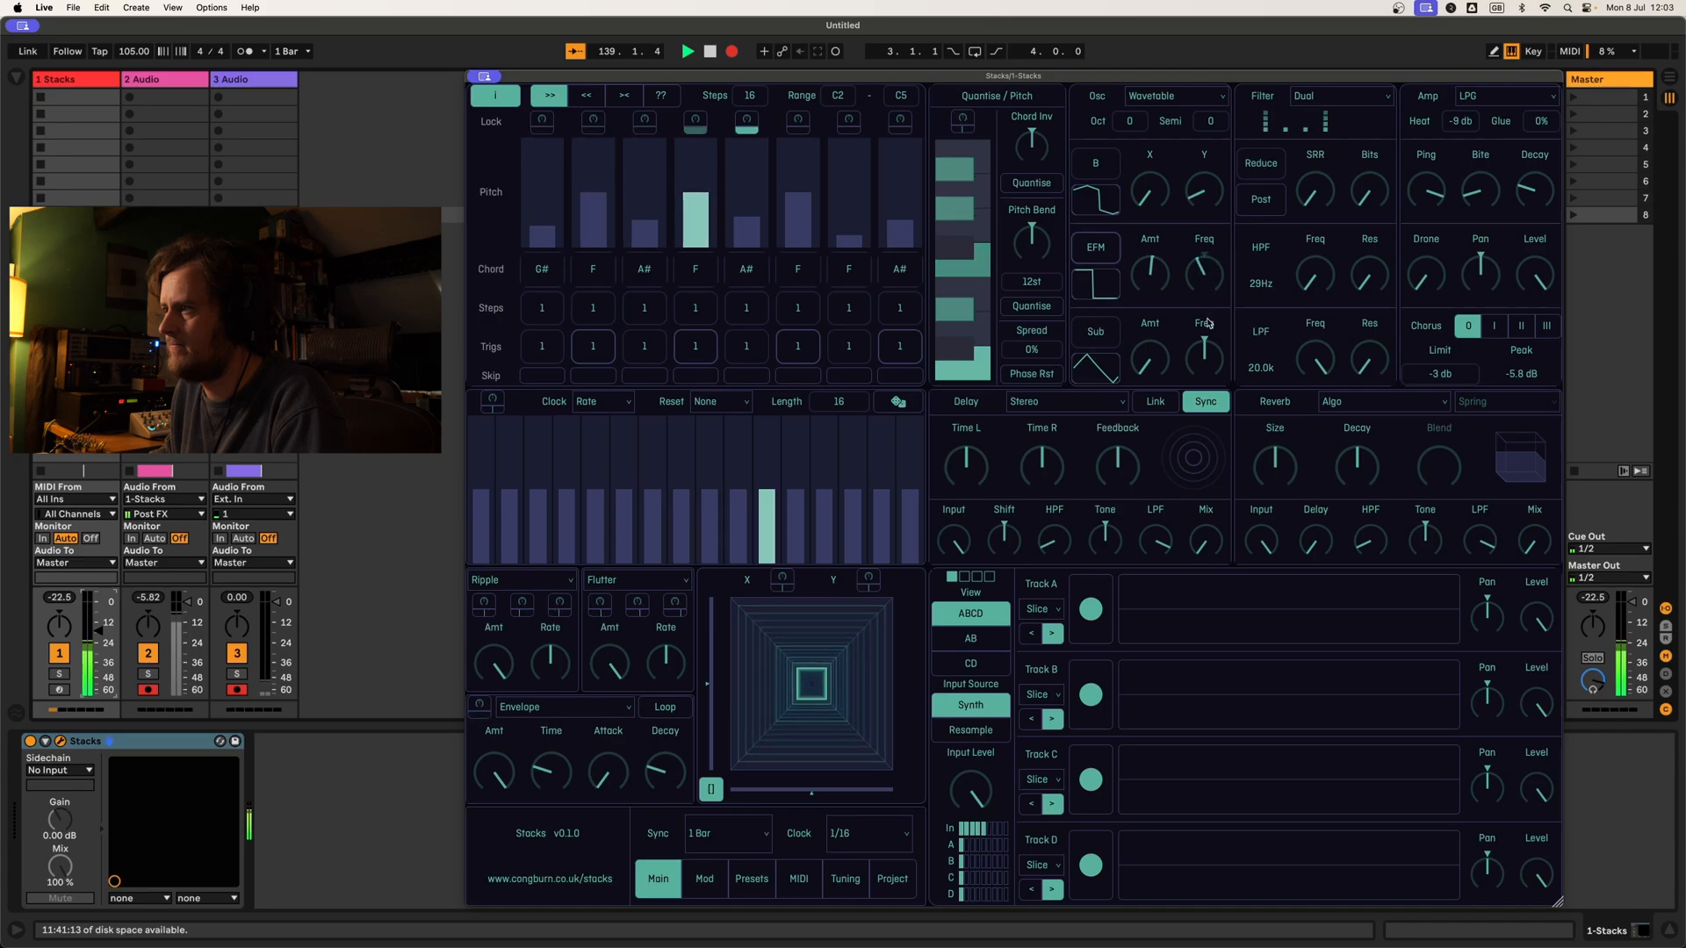
drag(1211, 195, 1209, 257)
Step: Turn the FM amount down to zero and return the FM mode to LFM
click(1096, 252)
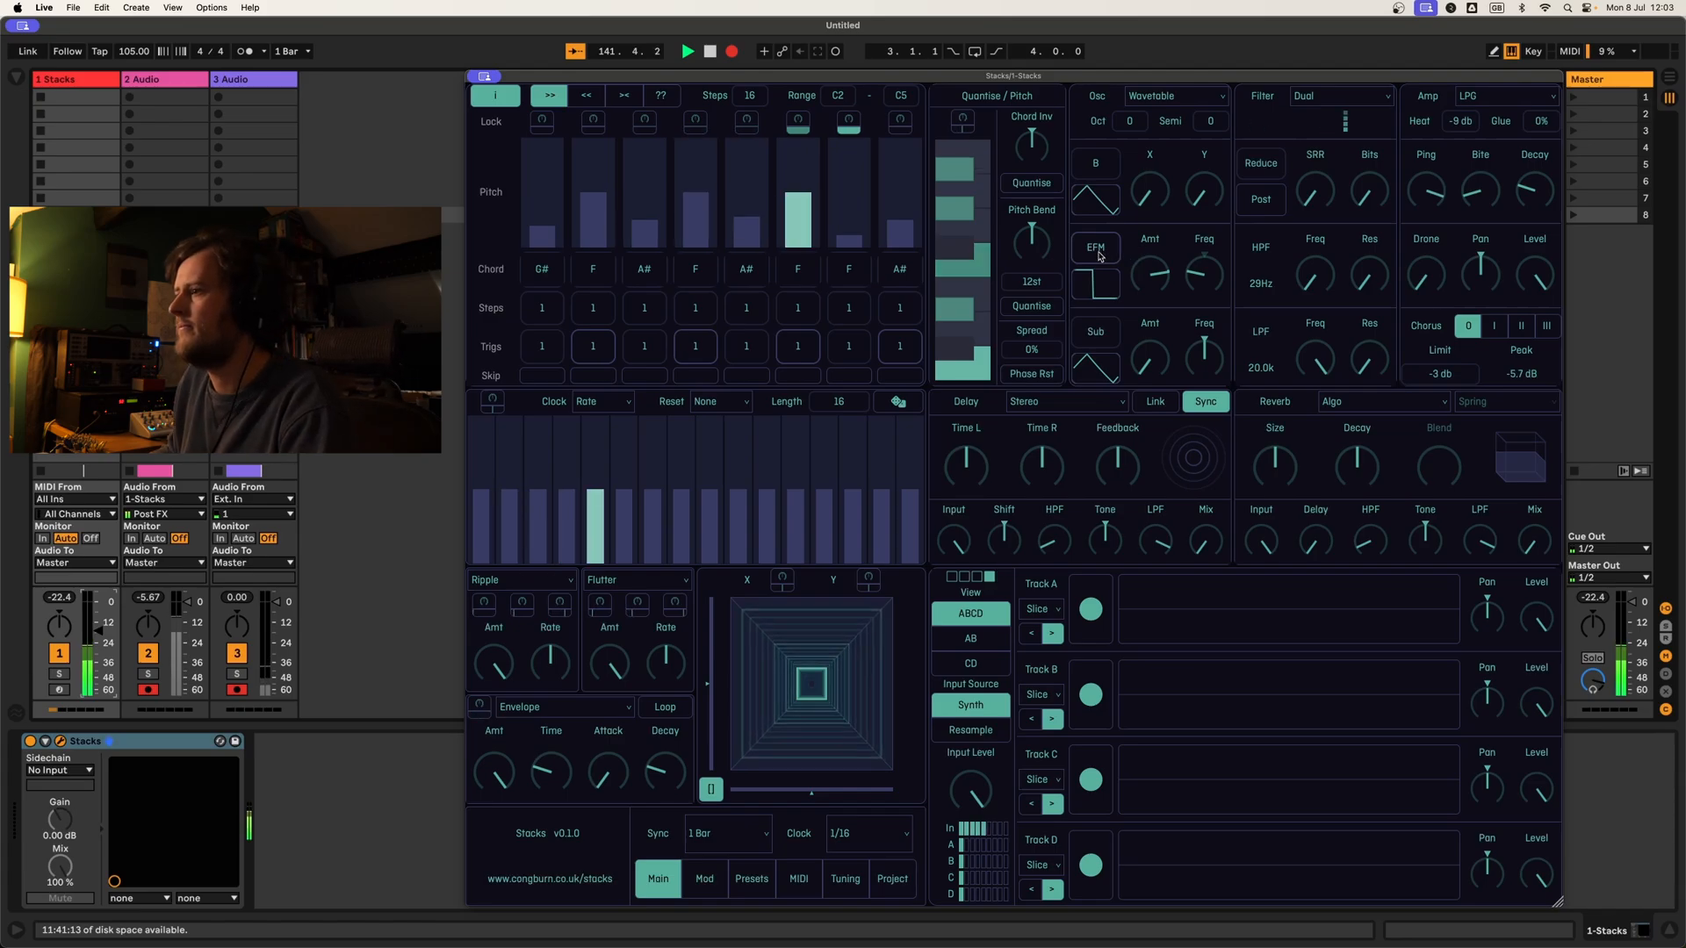
drag(1155, 269, 1164, 328)
click(1097, 248)
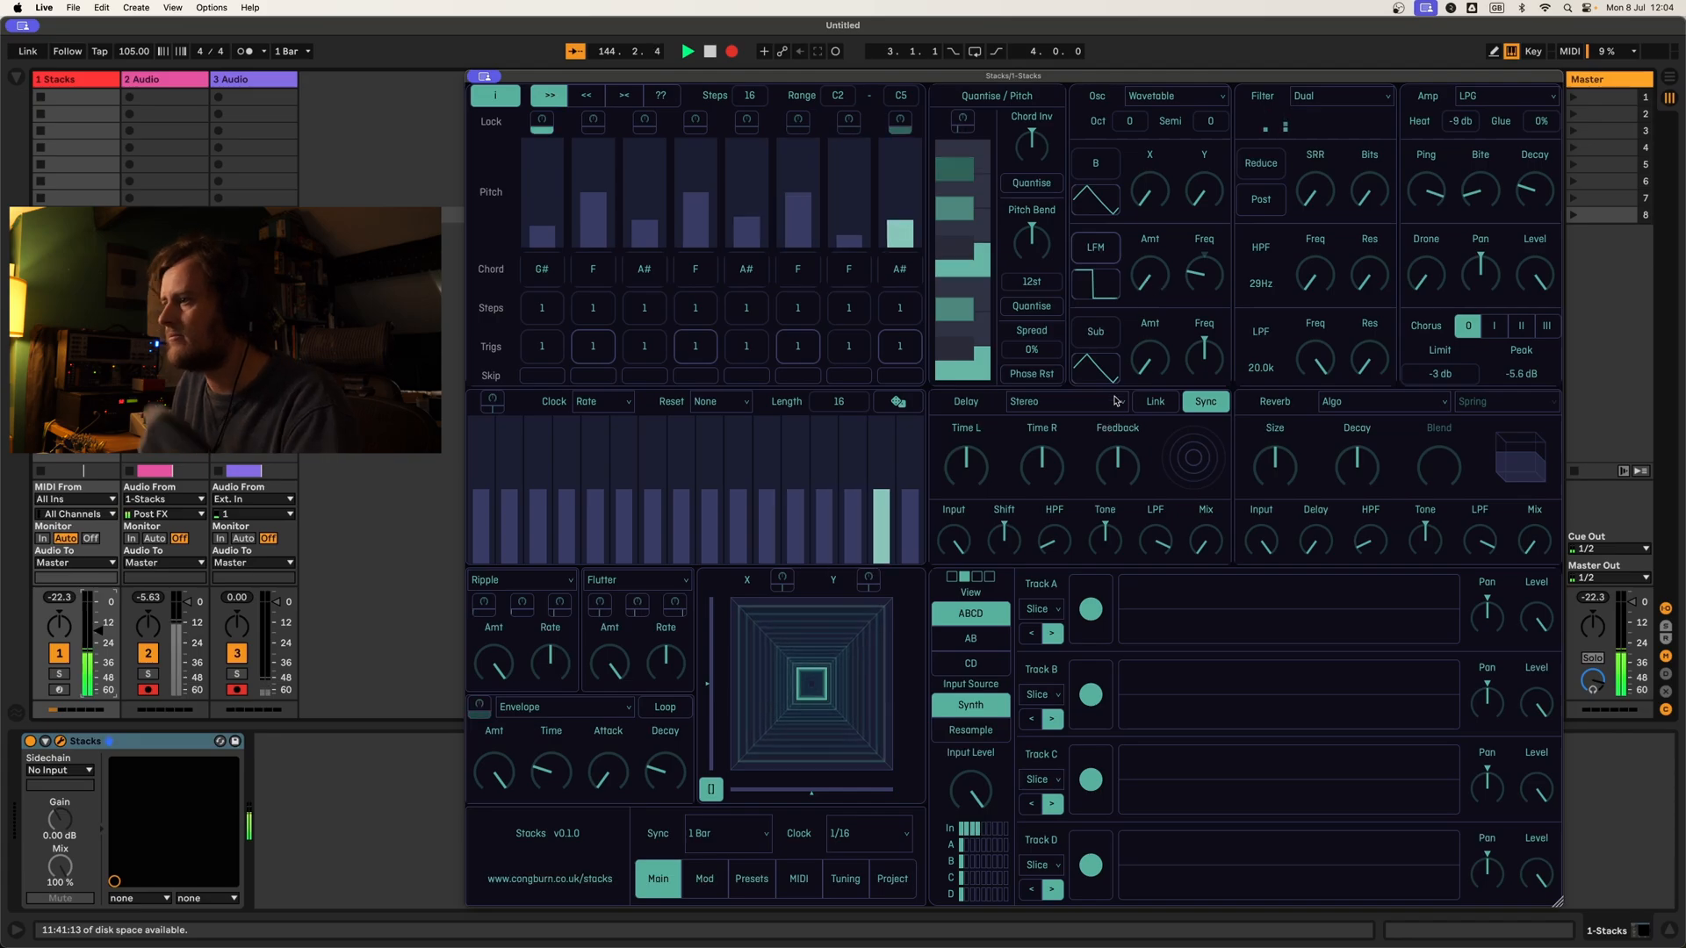
Step: Raise the sub oscillator's amount and lower its frequency below the centre setting
drag(1166, 372, 1158, 304)
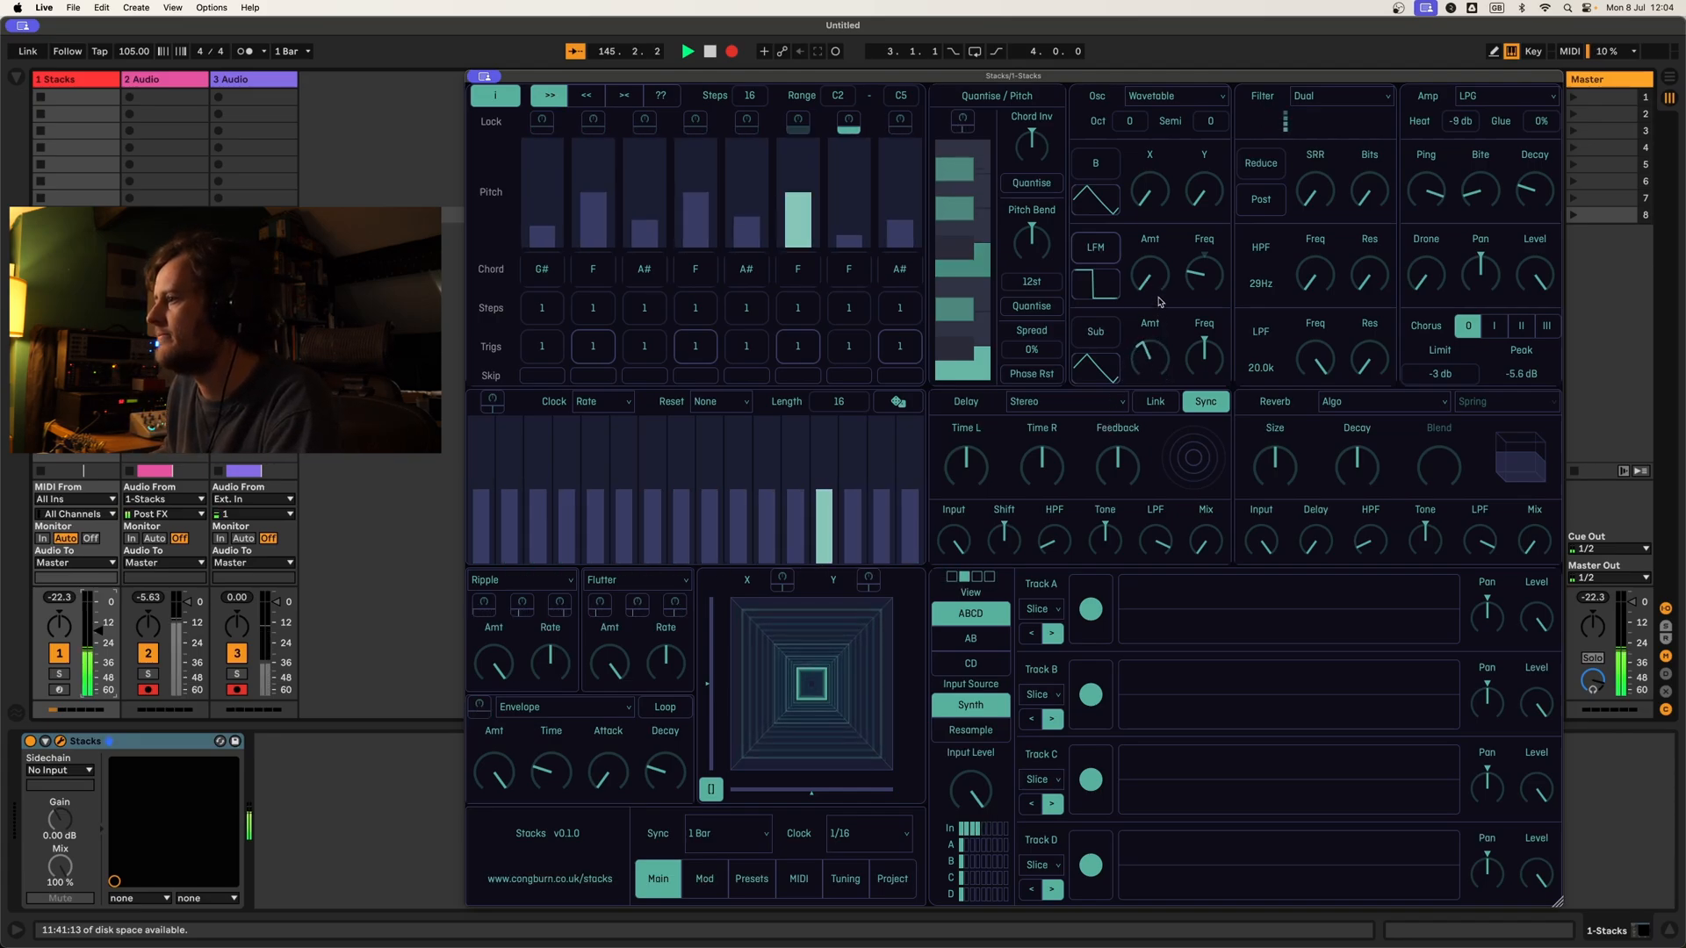
drag(1202, 362, 1202, 328)
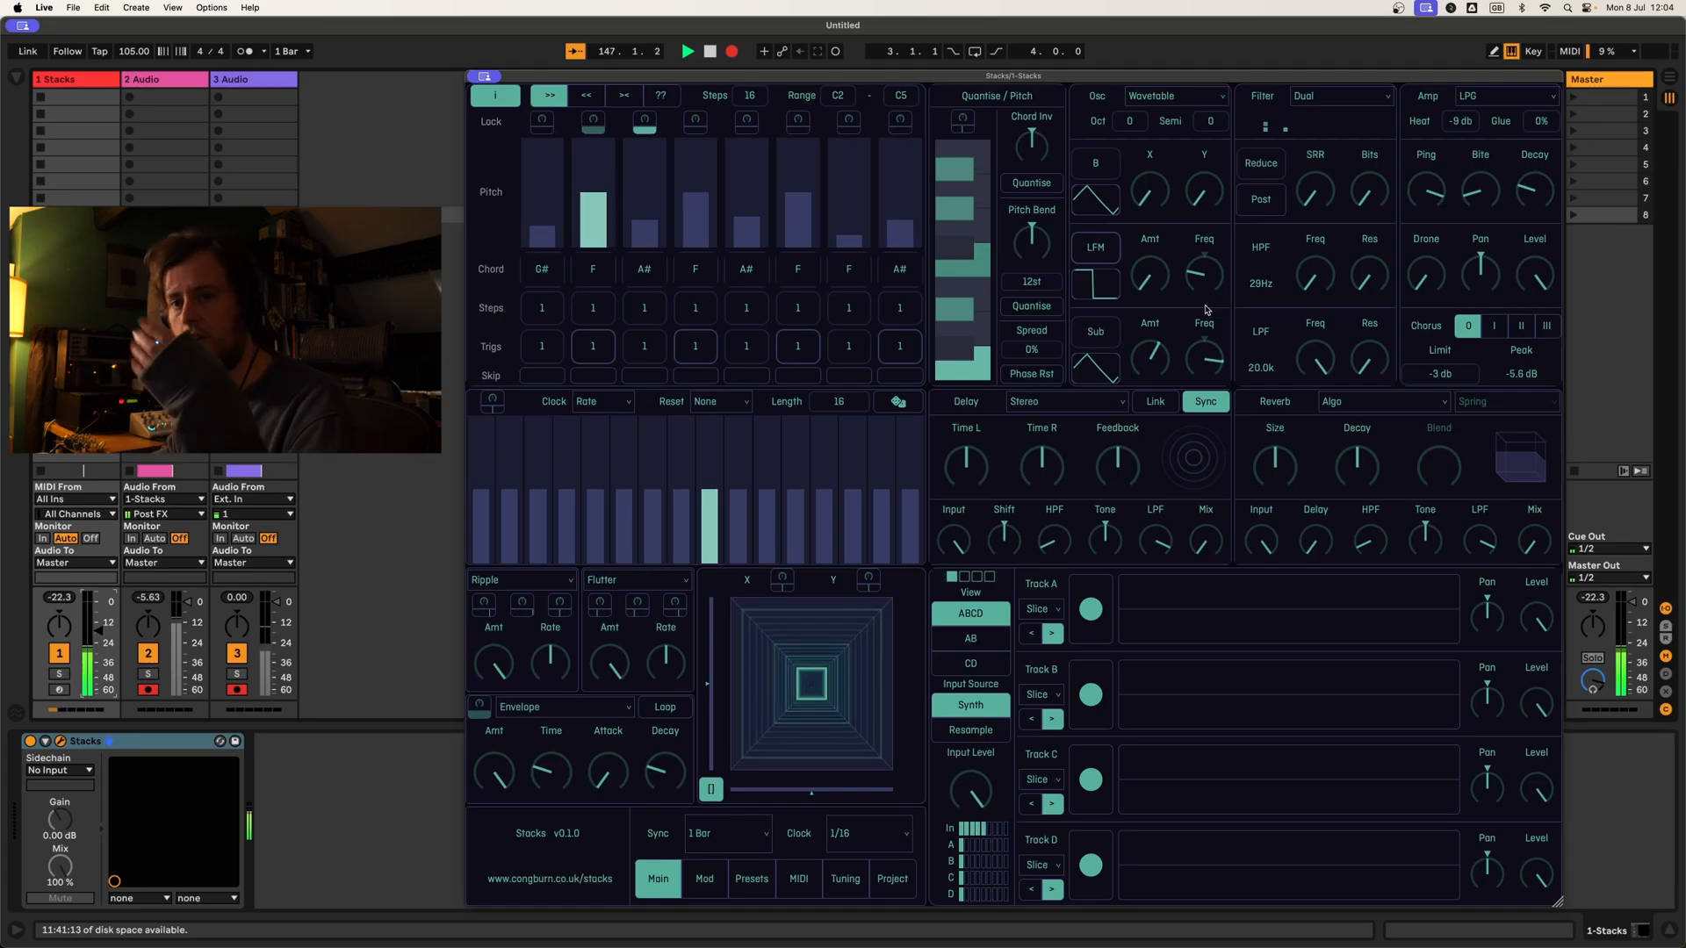
drag(1204, 363, 1212, 430)
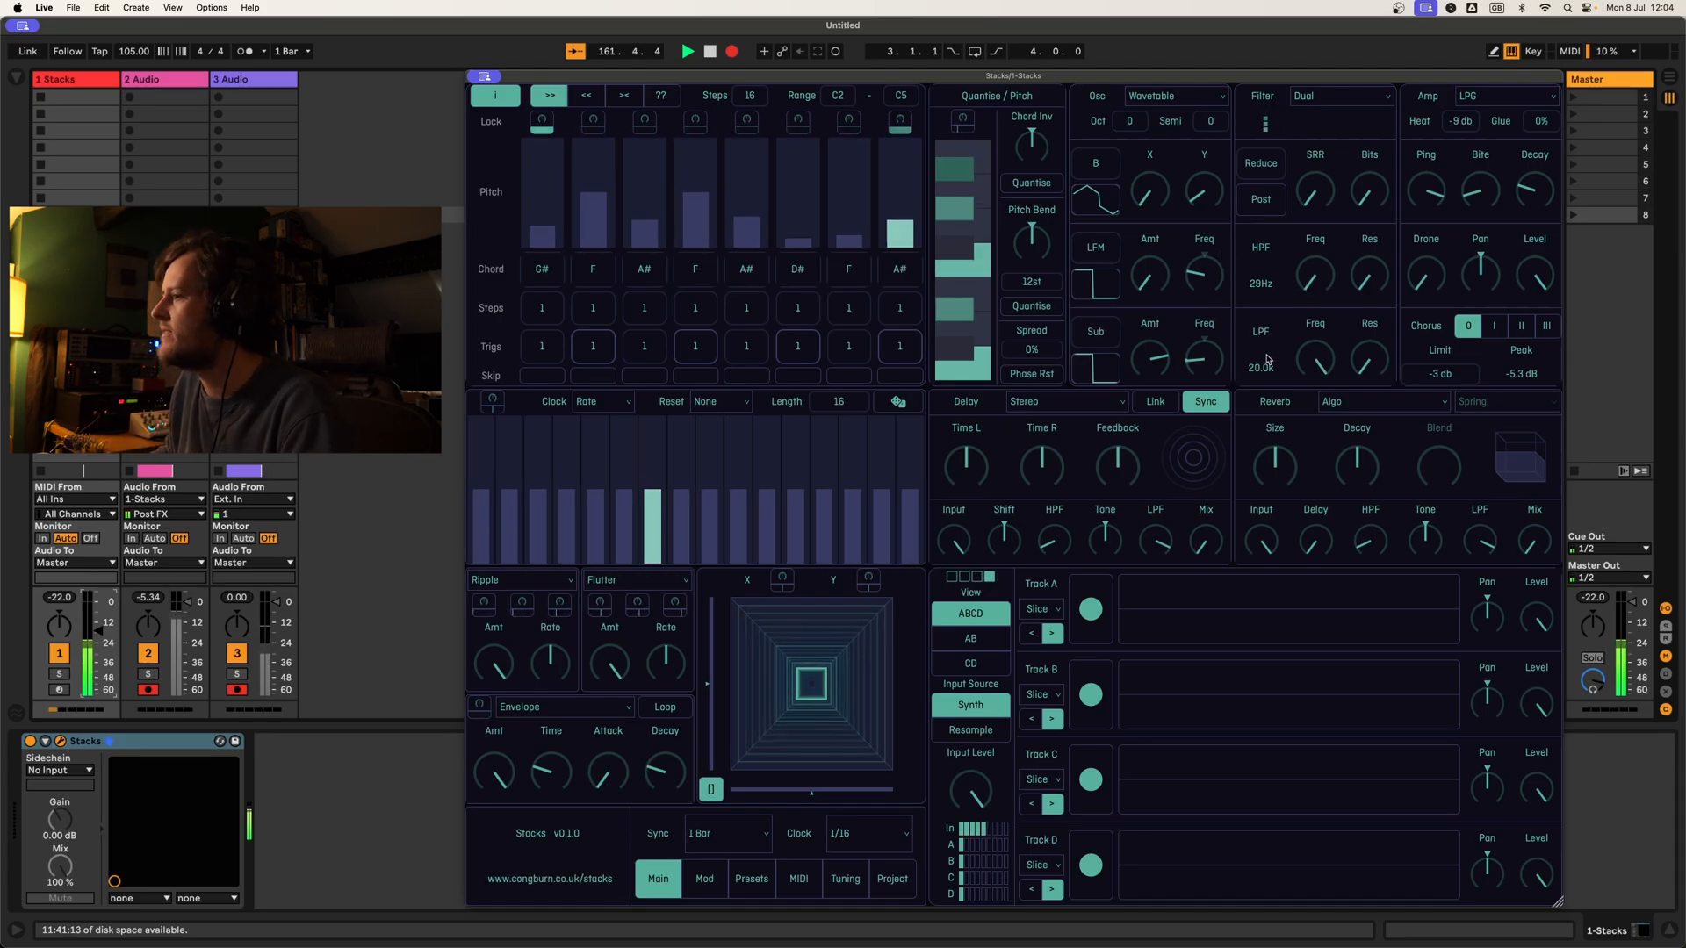
Step: Set the low-pass filter frequency to about 1.1k and increase its resonance
drag(1309, 381, 1329, 450)
drag(1365, 362, 1365, 348)
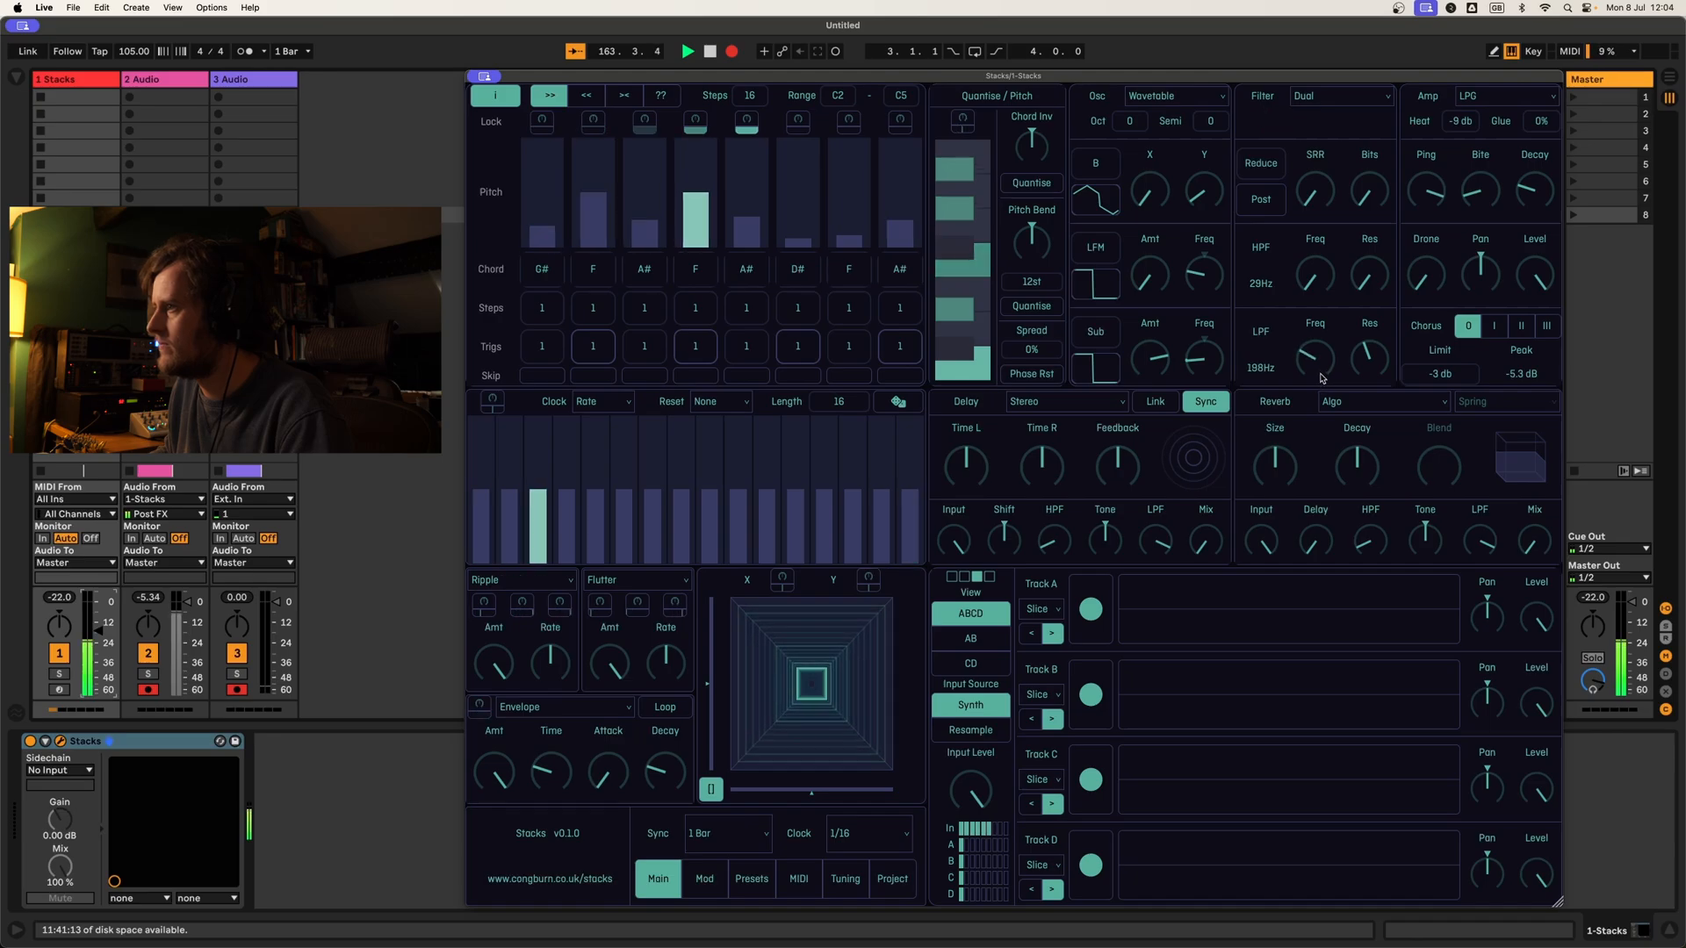
drag(1327, 349, 1355, 382)
Step: Change the filter type to Rubberband and set the high-pass to about 114 Hz and the low-pass to 20.0k
click(1338, 96)
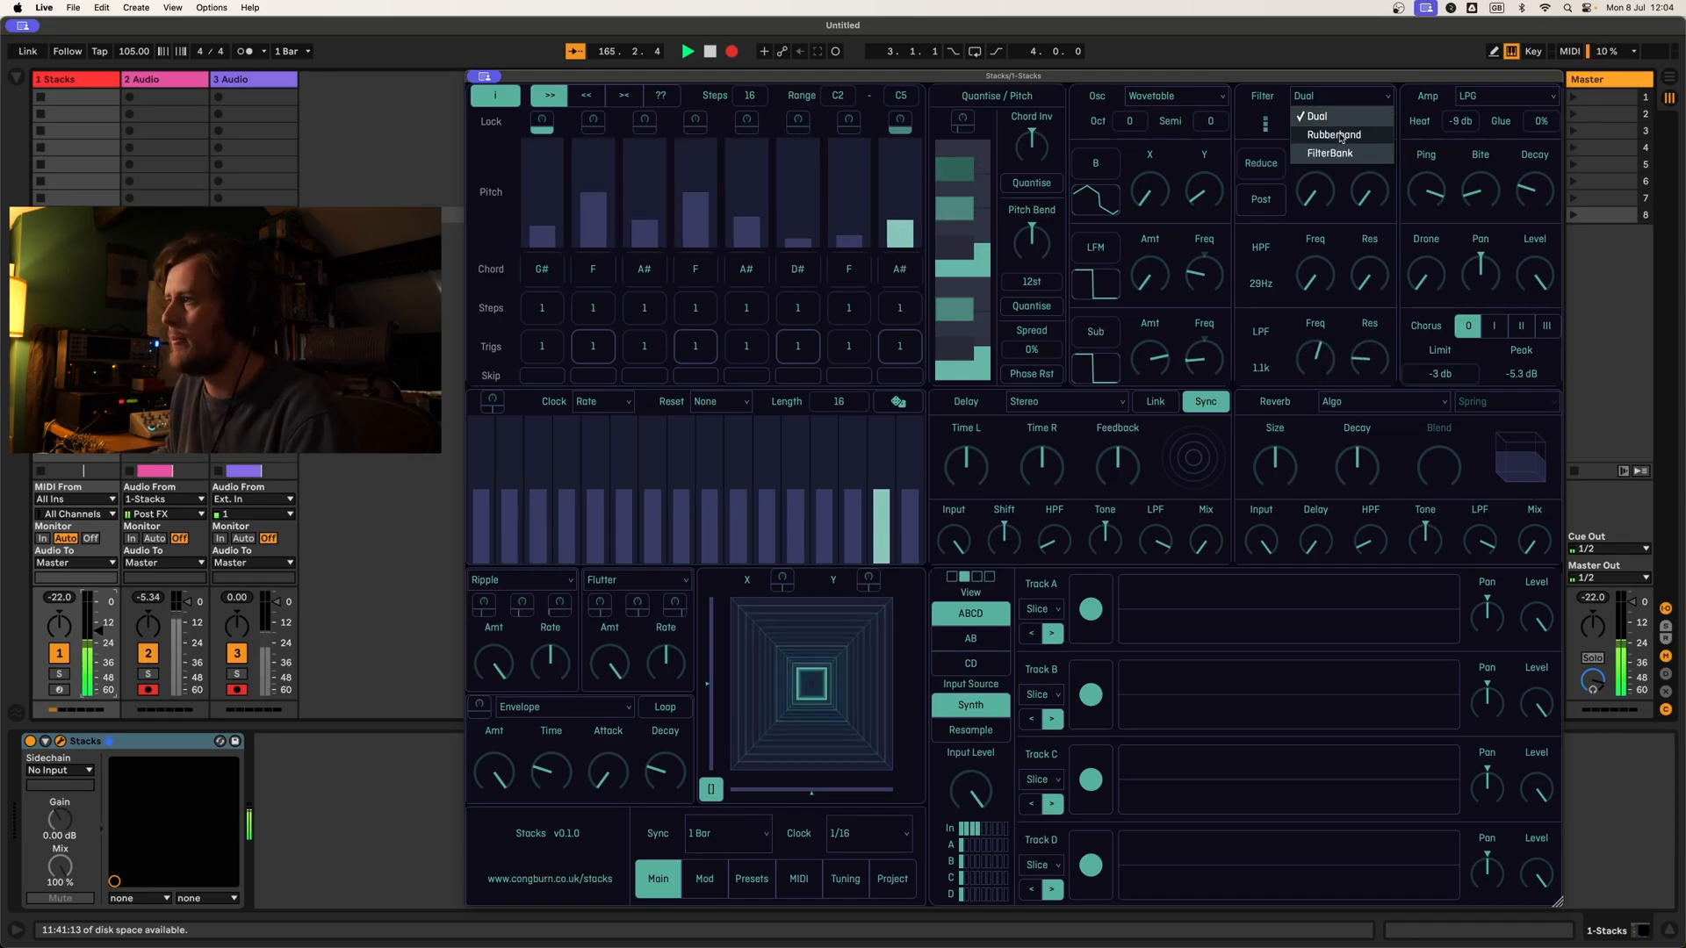
click(1333, 135)
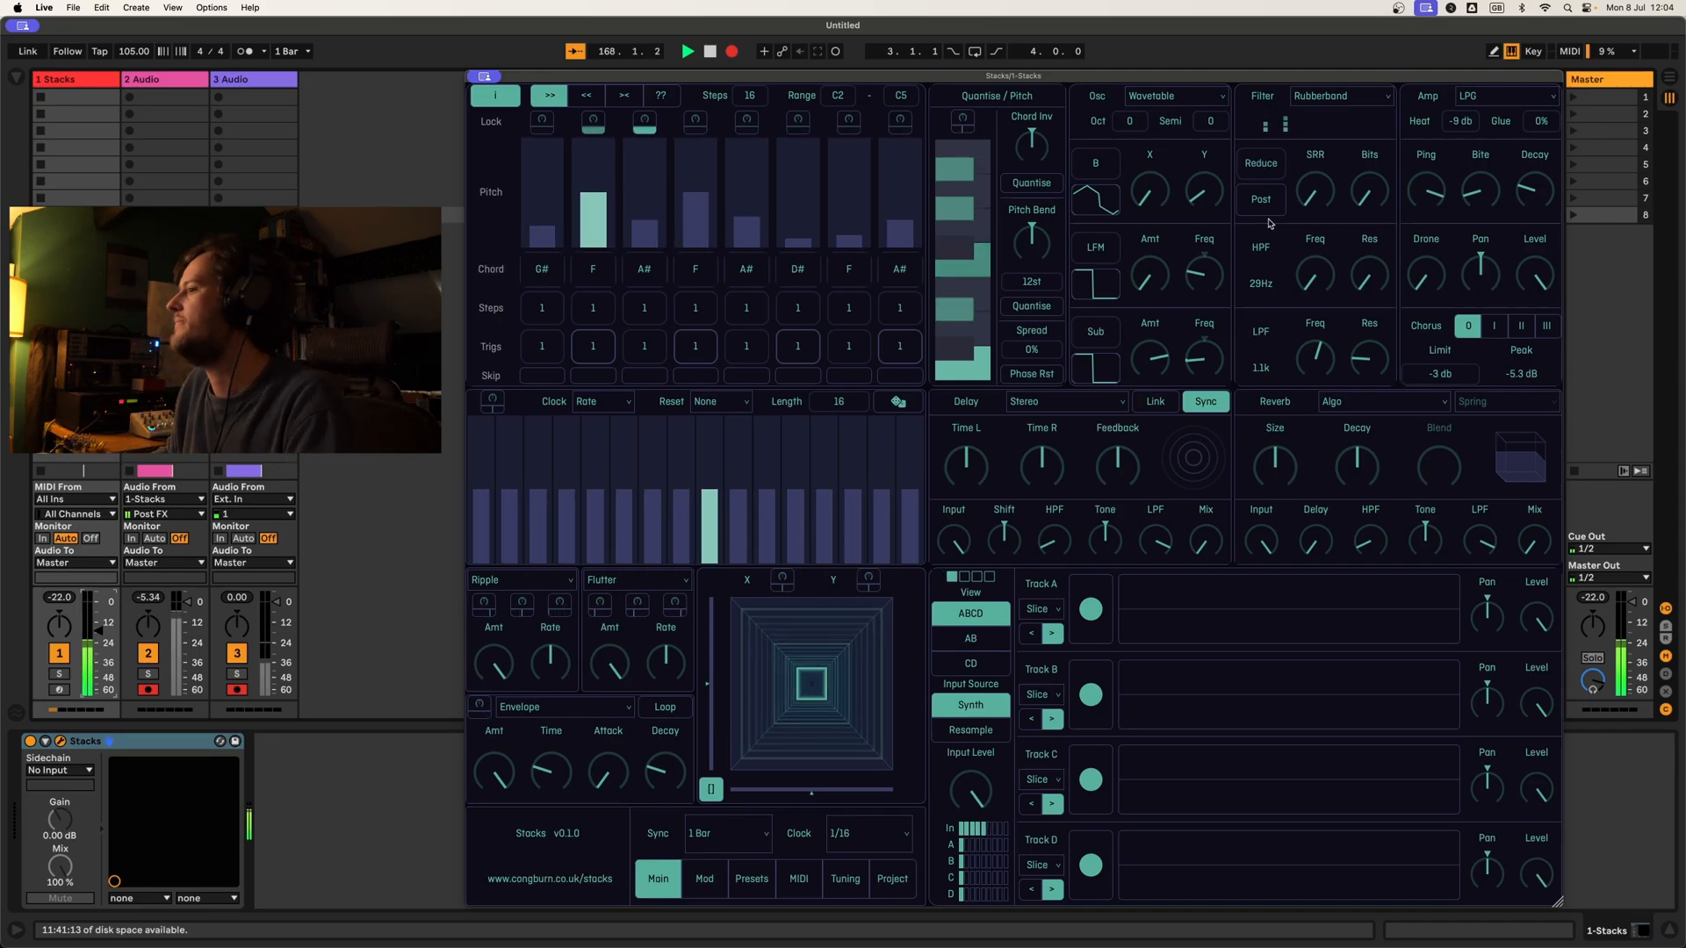
mouse_move(1328, 261)
mouse_down()
mouse_move(1372, 286)
mouse_move(1349, 267)
mouse_up()
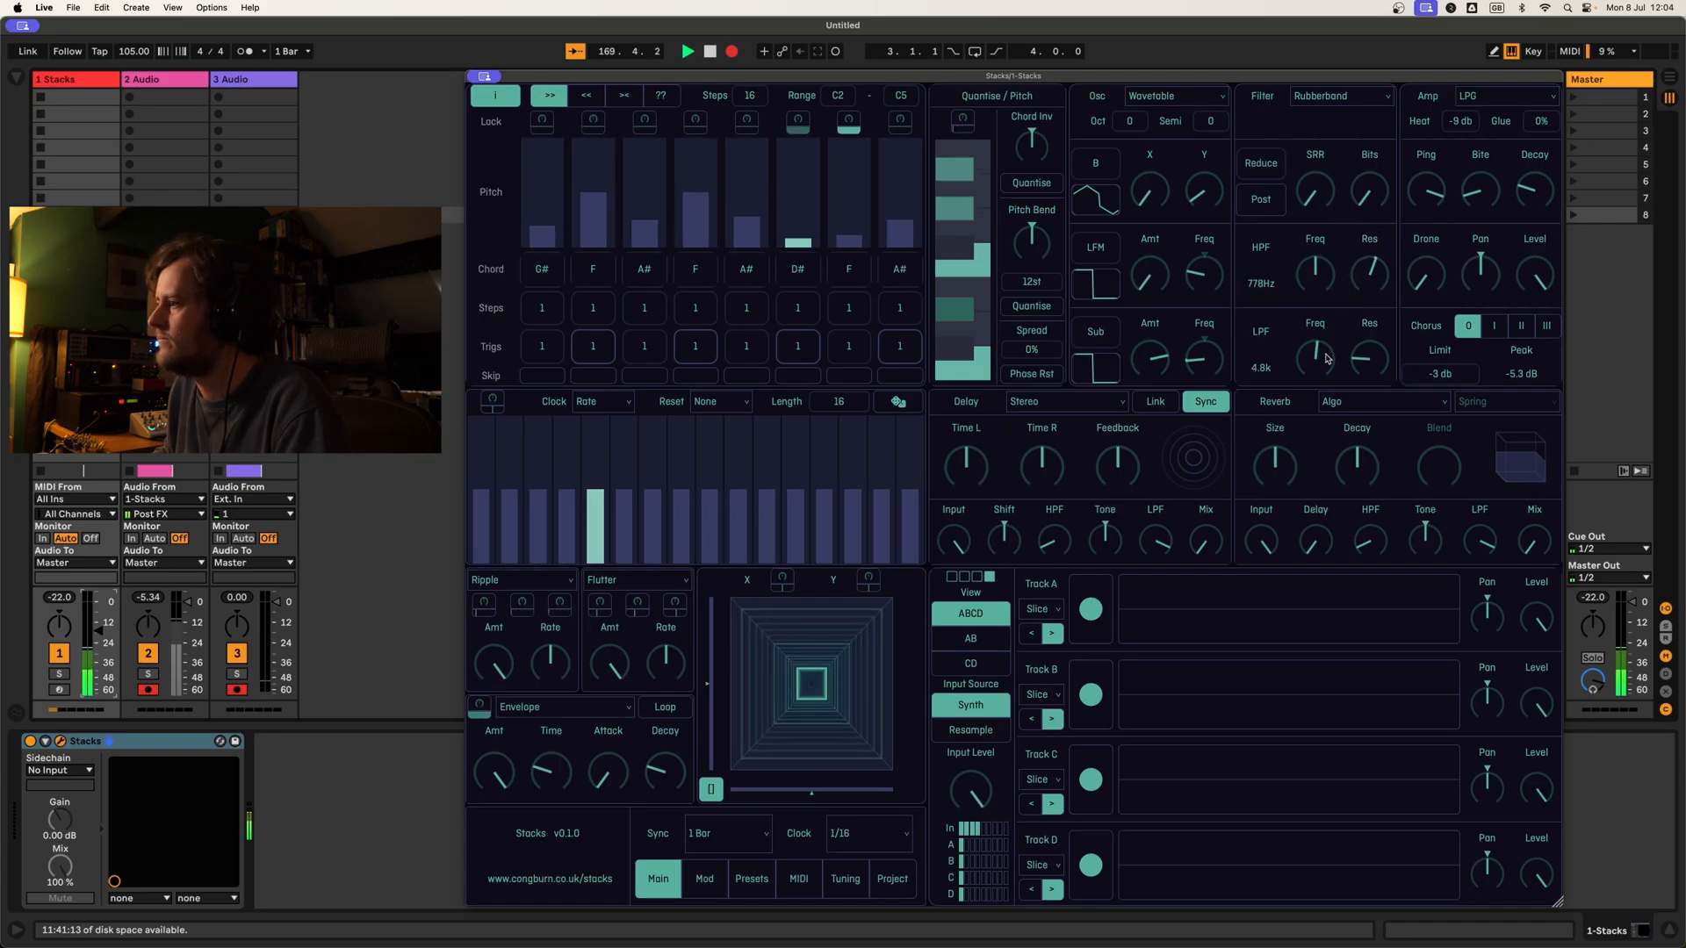
drag(1334, 384, 1315, 233)
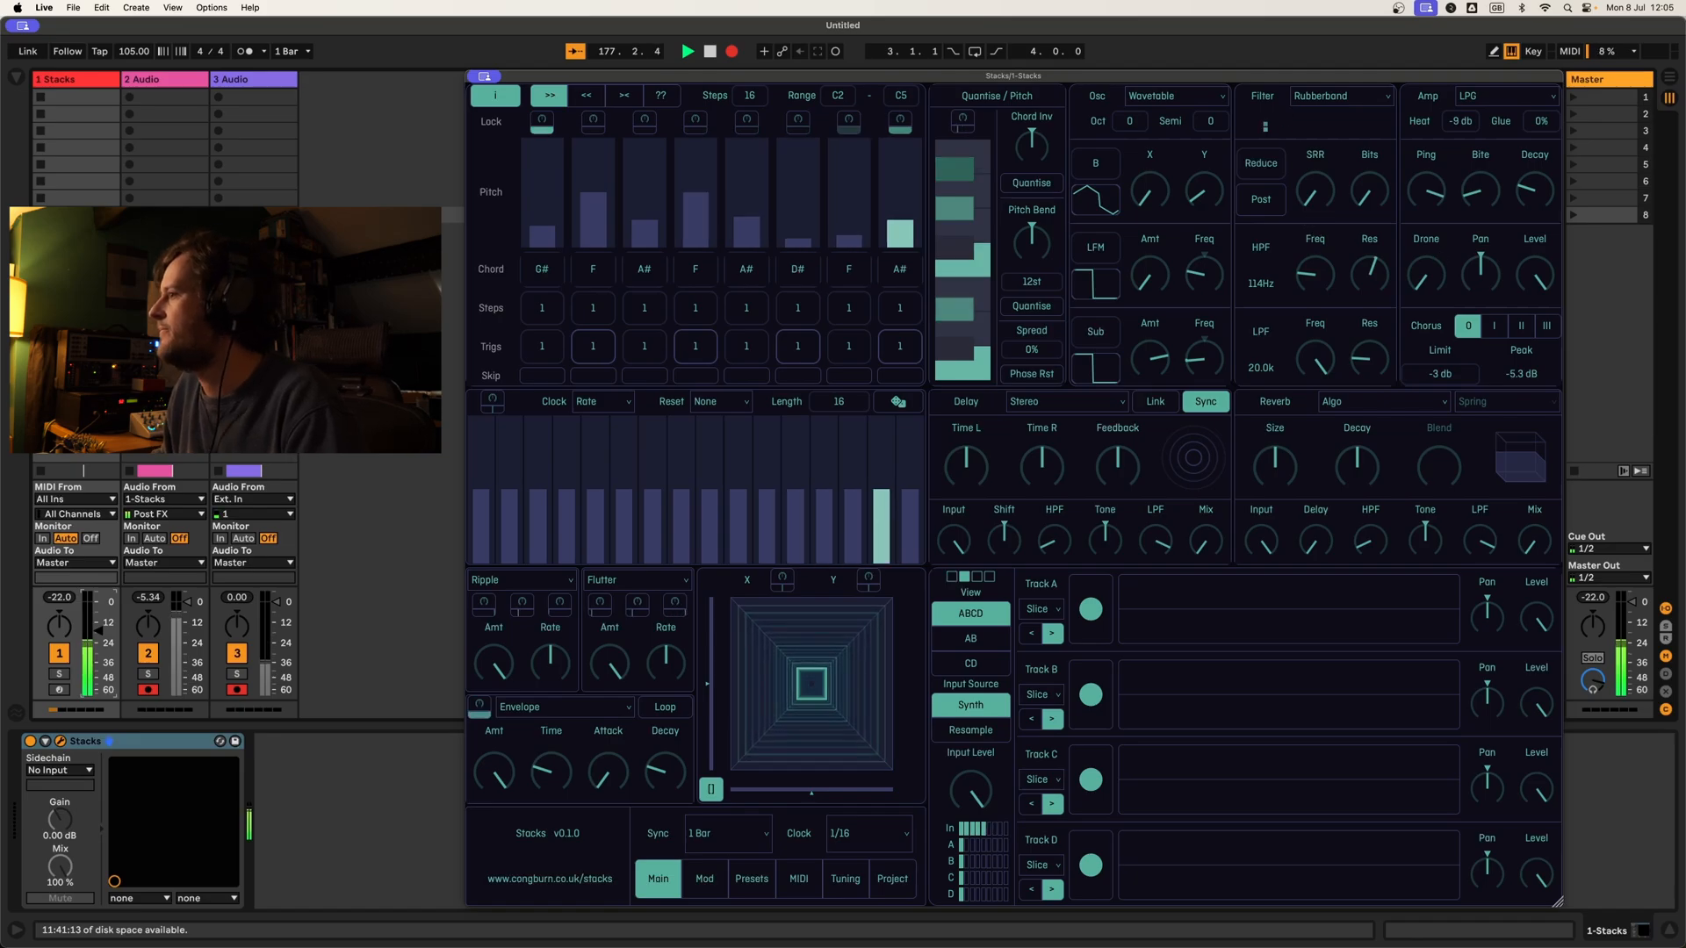
Step: Adjust the LPG amp's Ping and Bite, and raise the high-pass filter frequency to about 598 Hz
drag(1435, 193, 1454, 314)
drag(1487, 191, 1454, 106)
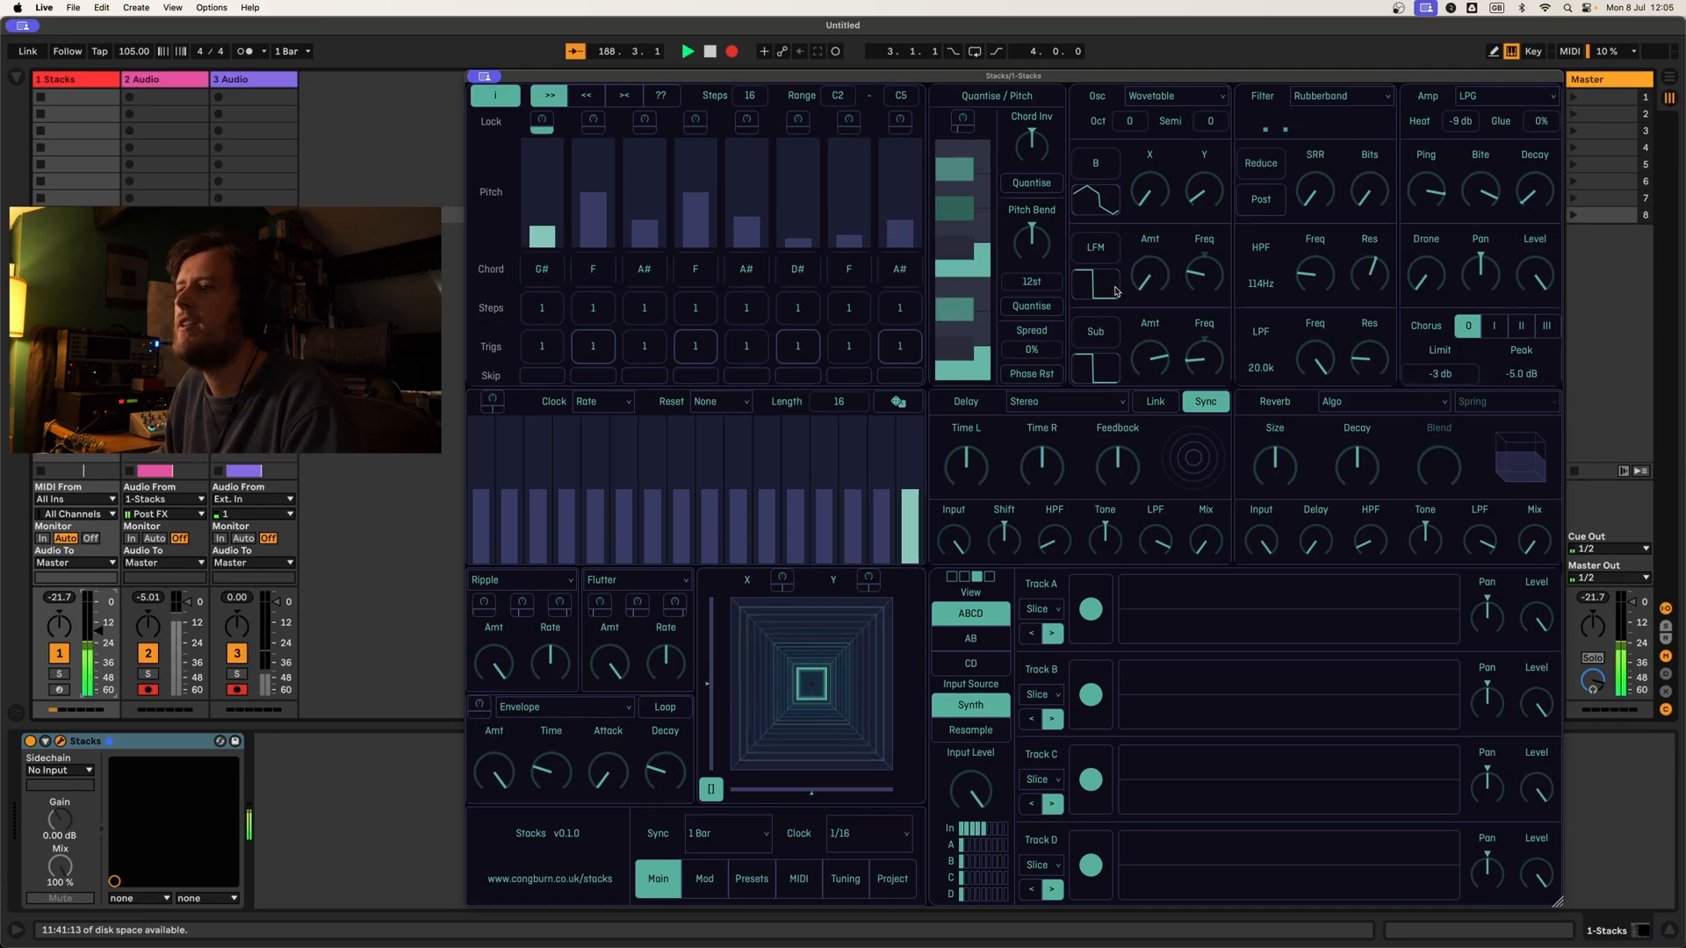
mouse_move(1319, 287)
mouse_down()
mouse_move(1329, 262)
mouse_move(1327, 281)
mouse_up()
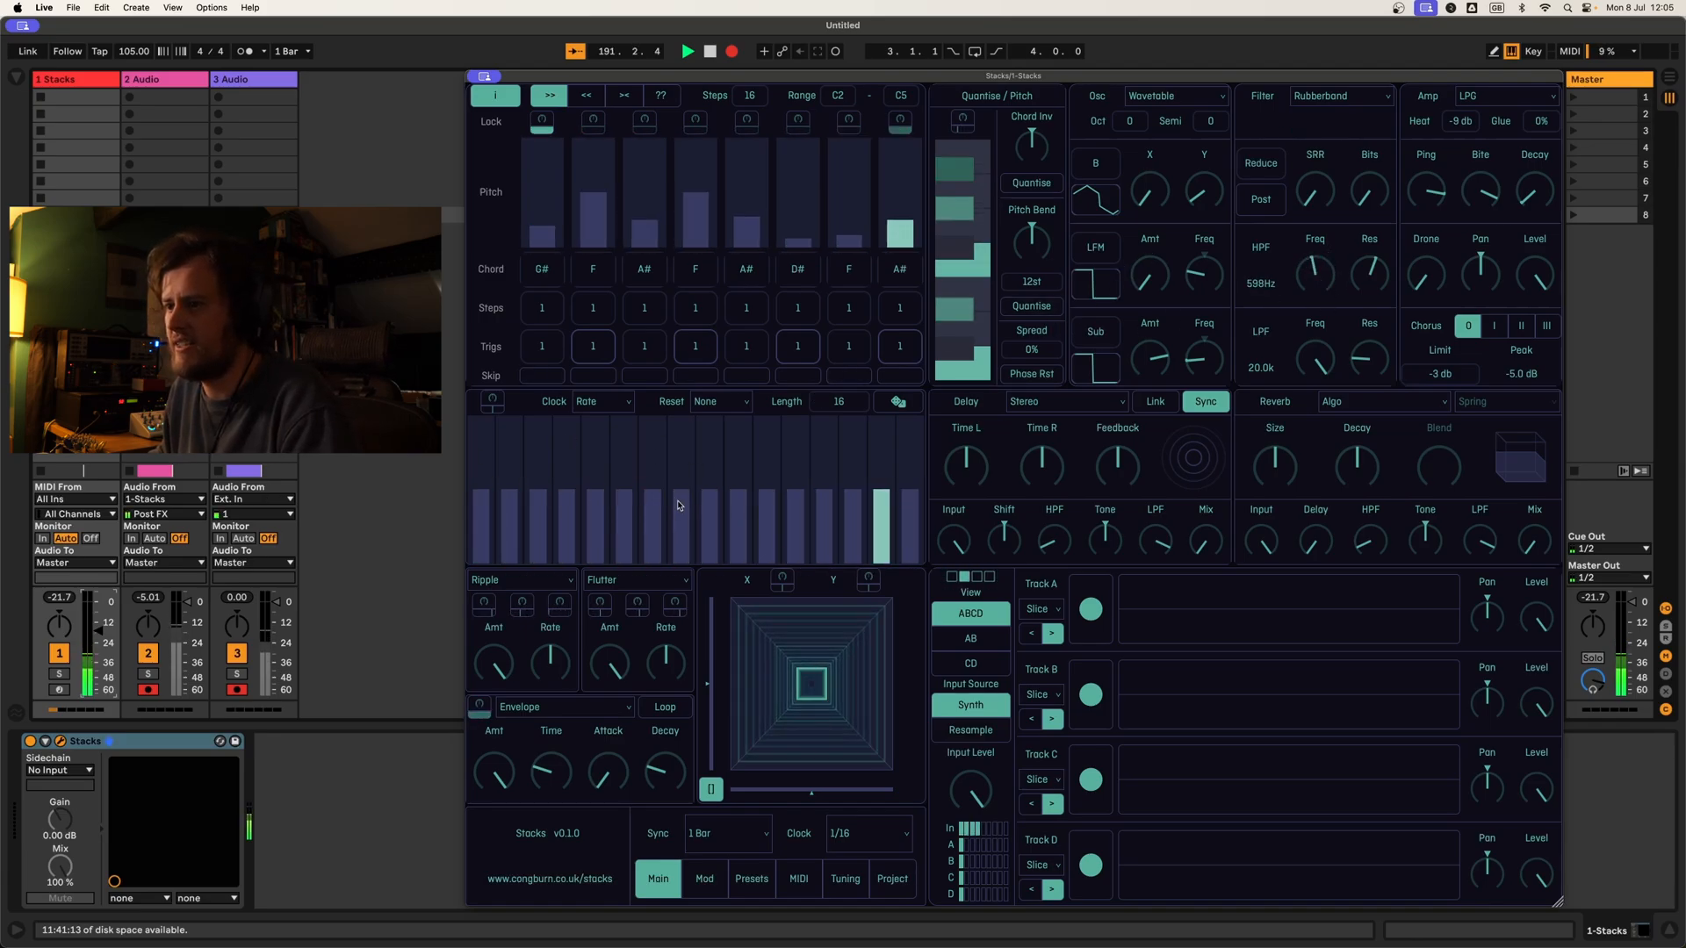
Step: Randomise the 16-step modulation sequencer's values and adjust its modulation depth on the high-pass filter frequency
click(898, 402)
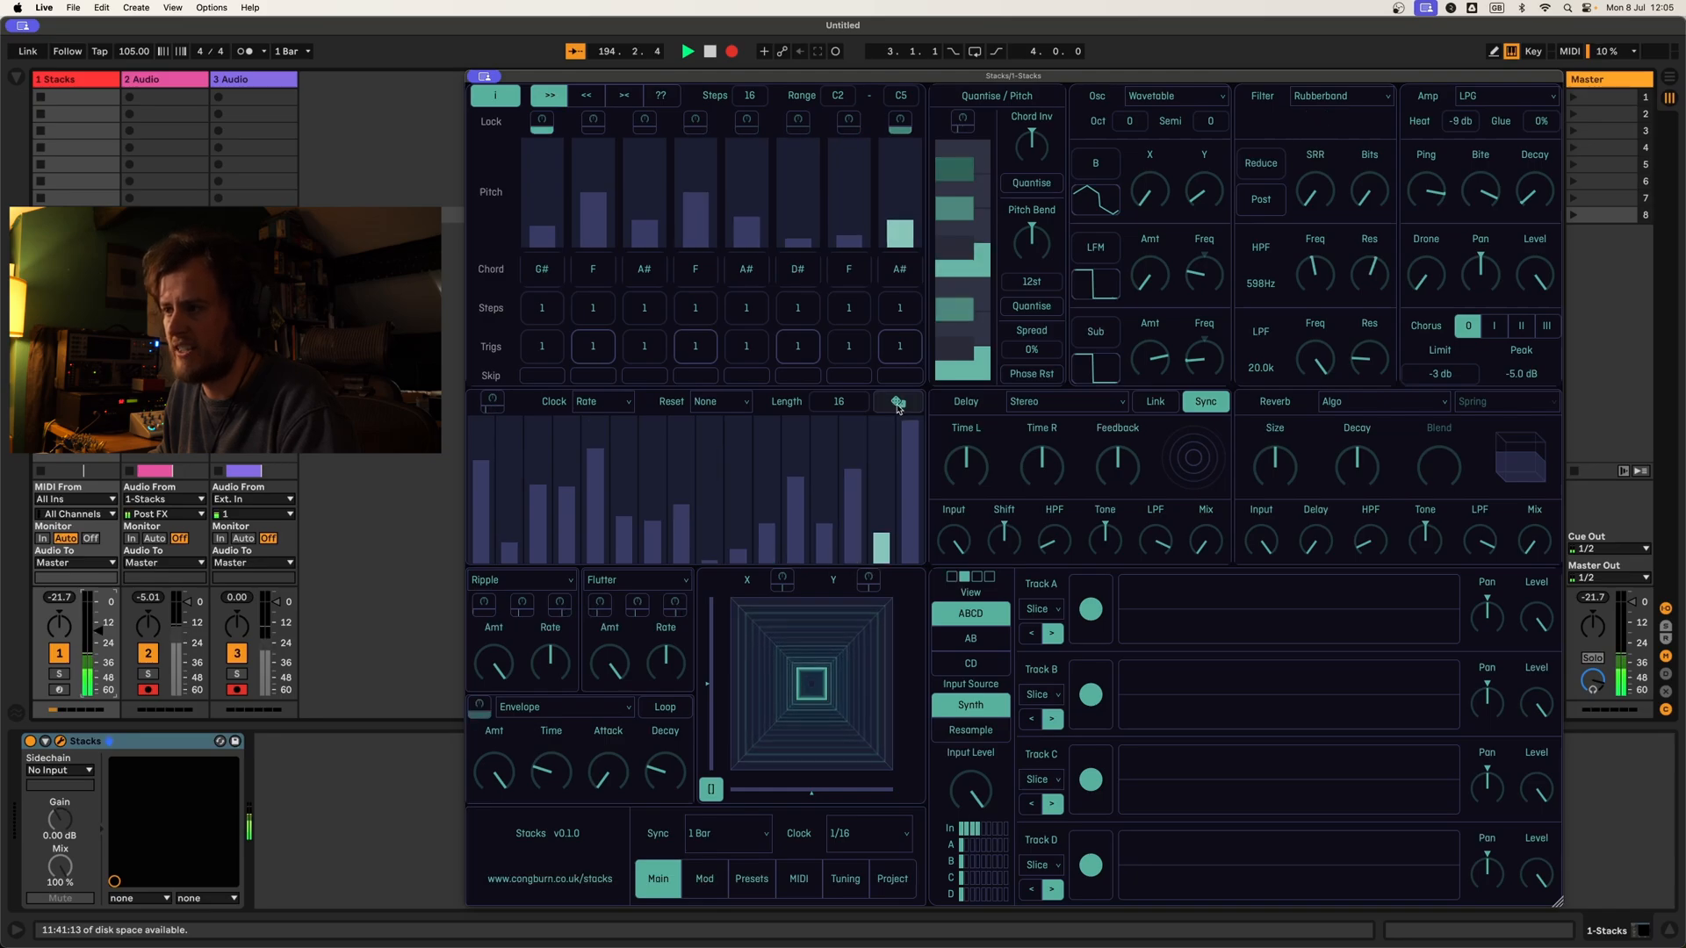
click(898, 402)
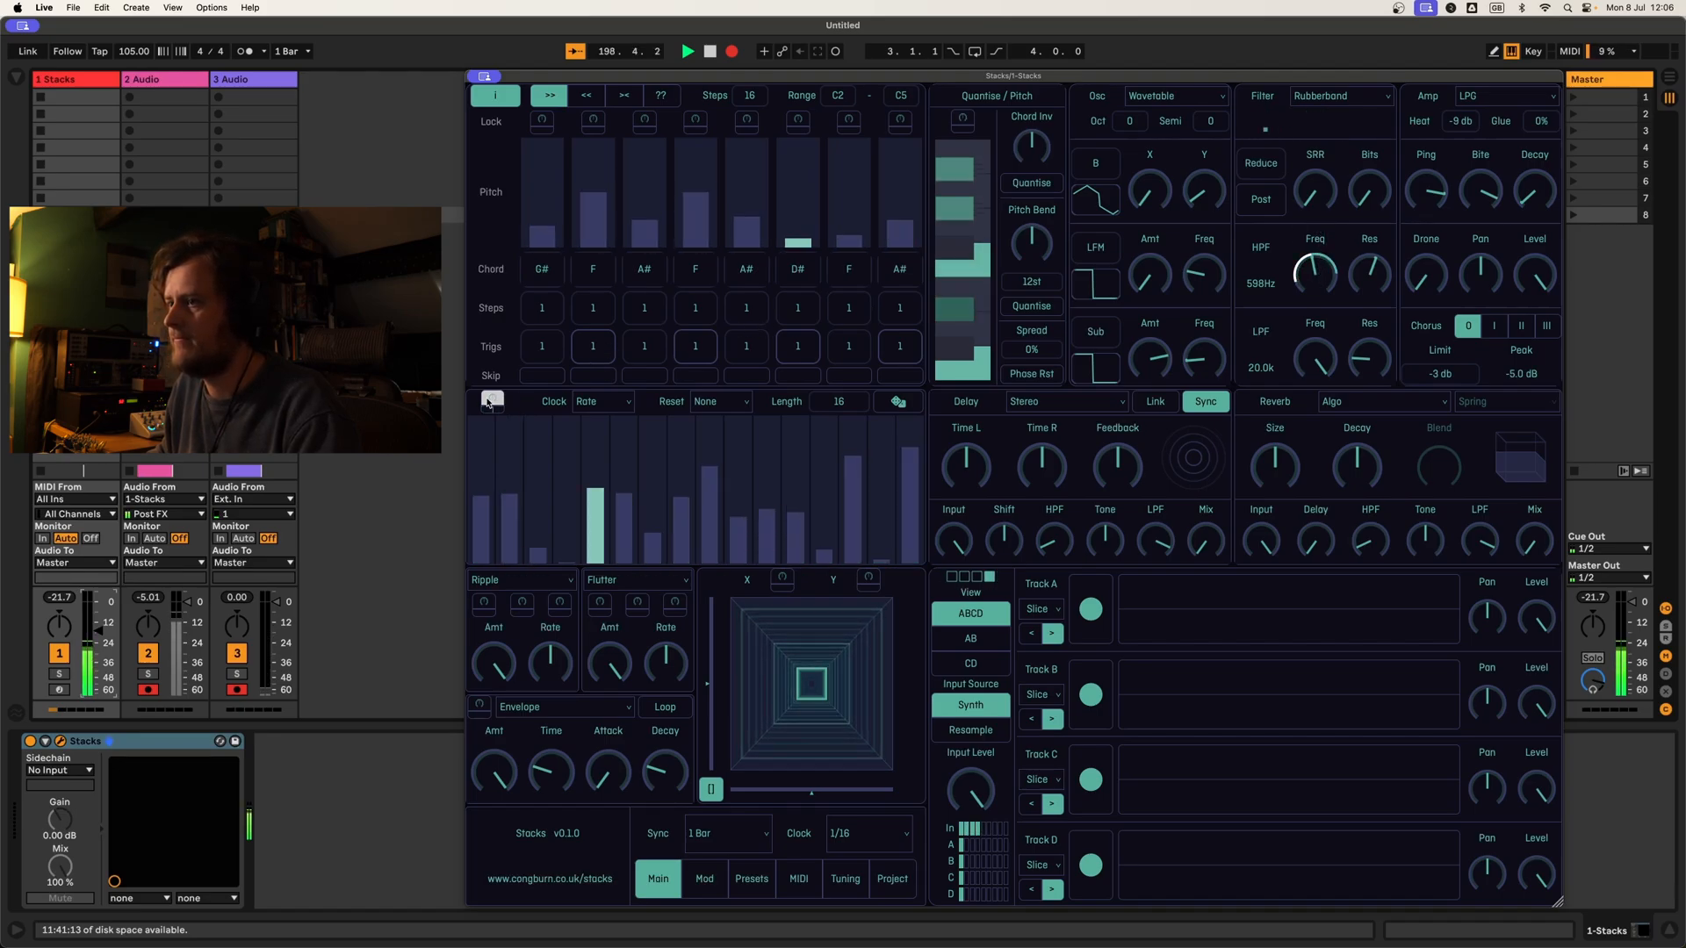
drag(1324, 276, 1324, 475)
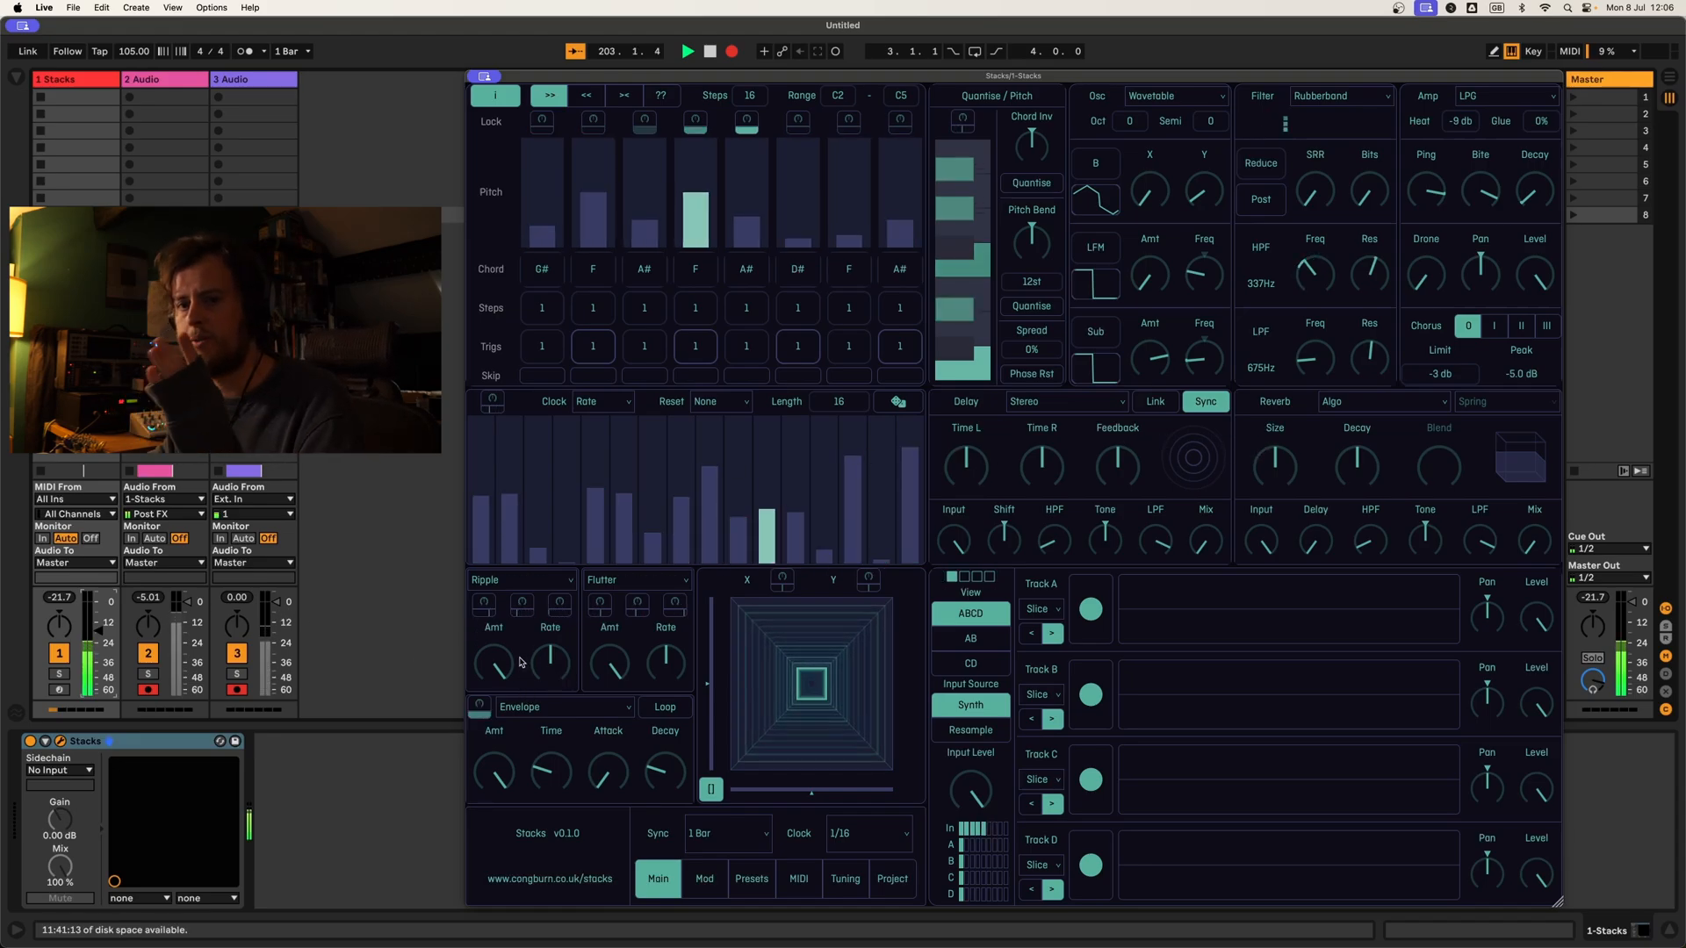
Step: Assign the envelope to modulate the low-pass filter frequency and lengthen the envelope's decay
click(481, 706)
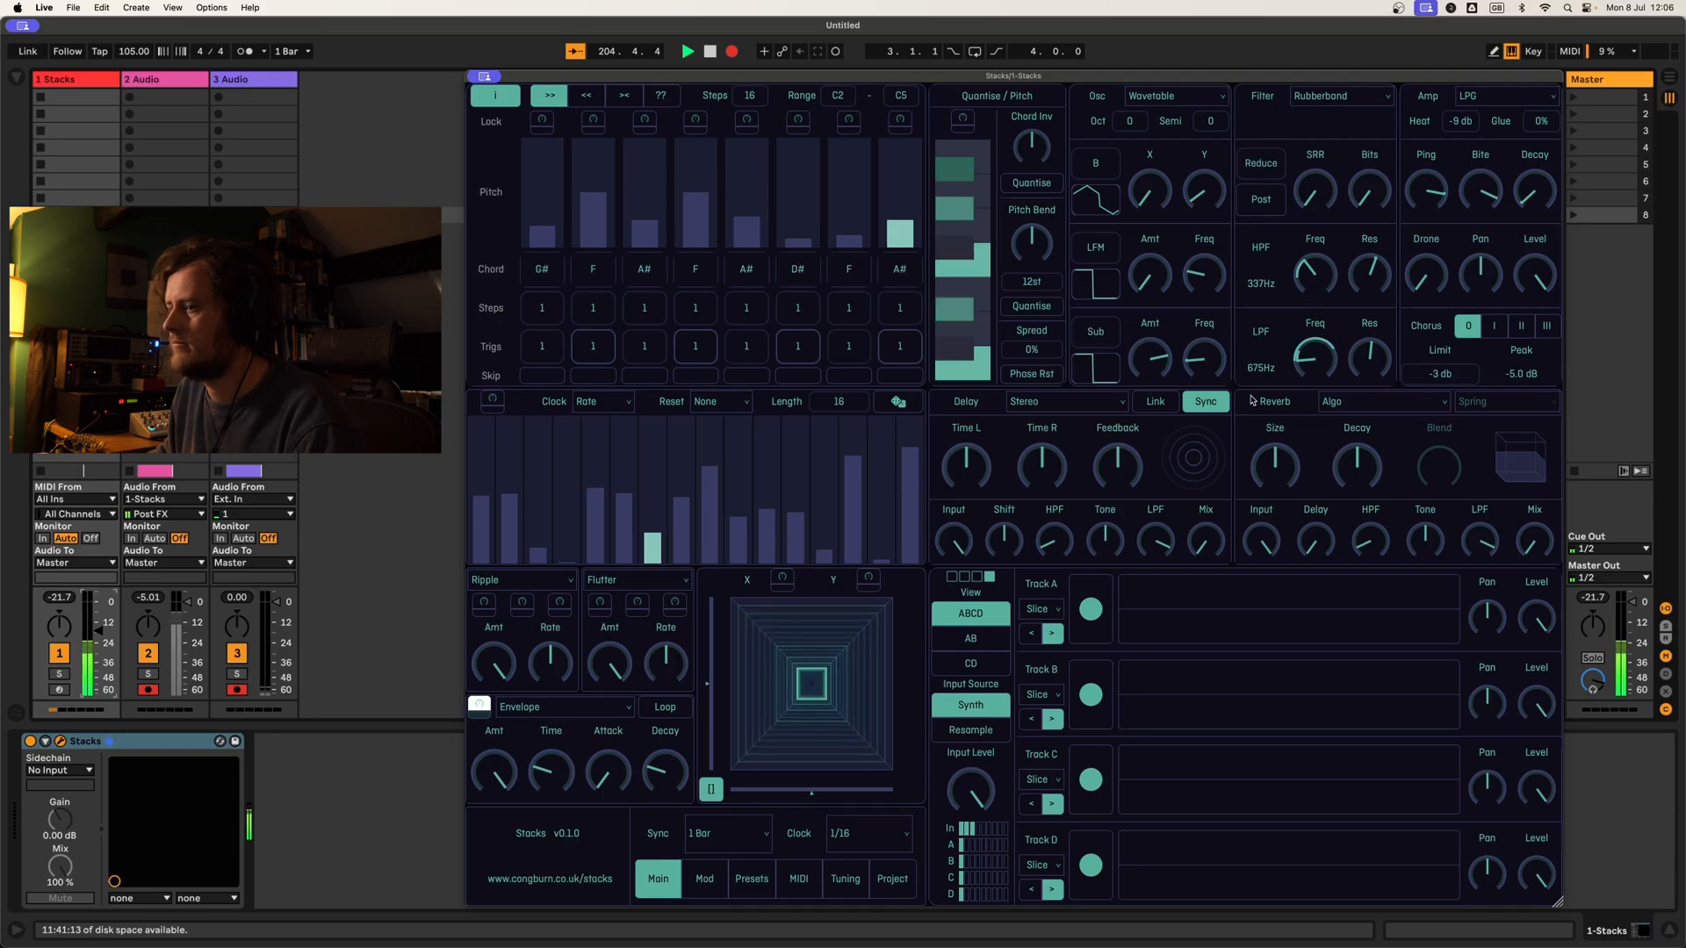
click(478, 709)
drag(677, 780, 678, 770)
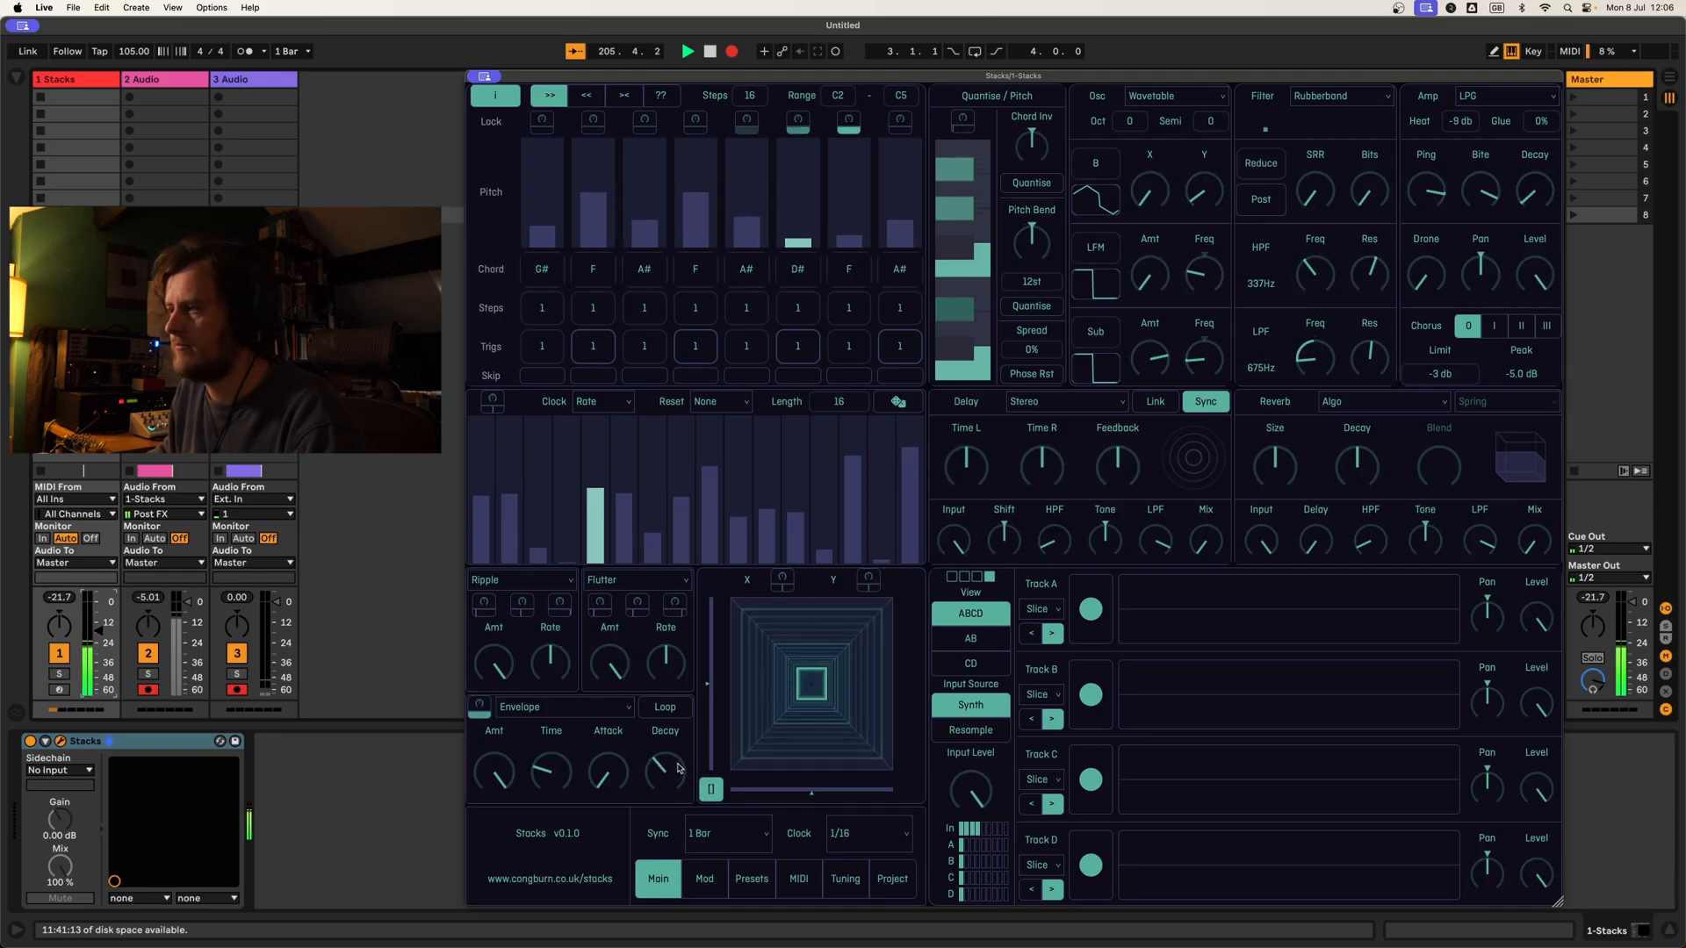
Step: Fine-tune the low-pass resonance, the amp's decay and the envelope's decay
drag(1376, 358, 1378, 339)
drag(1535, 190, 1534, 167)
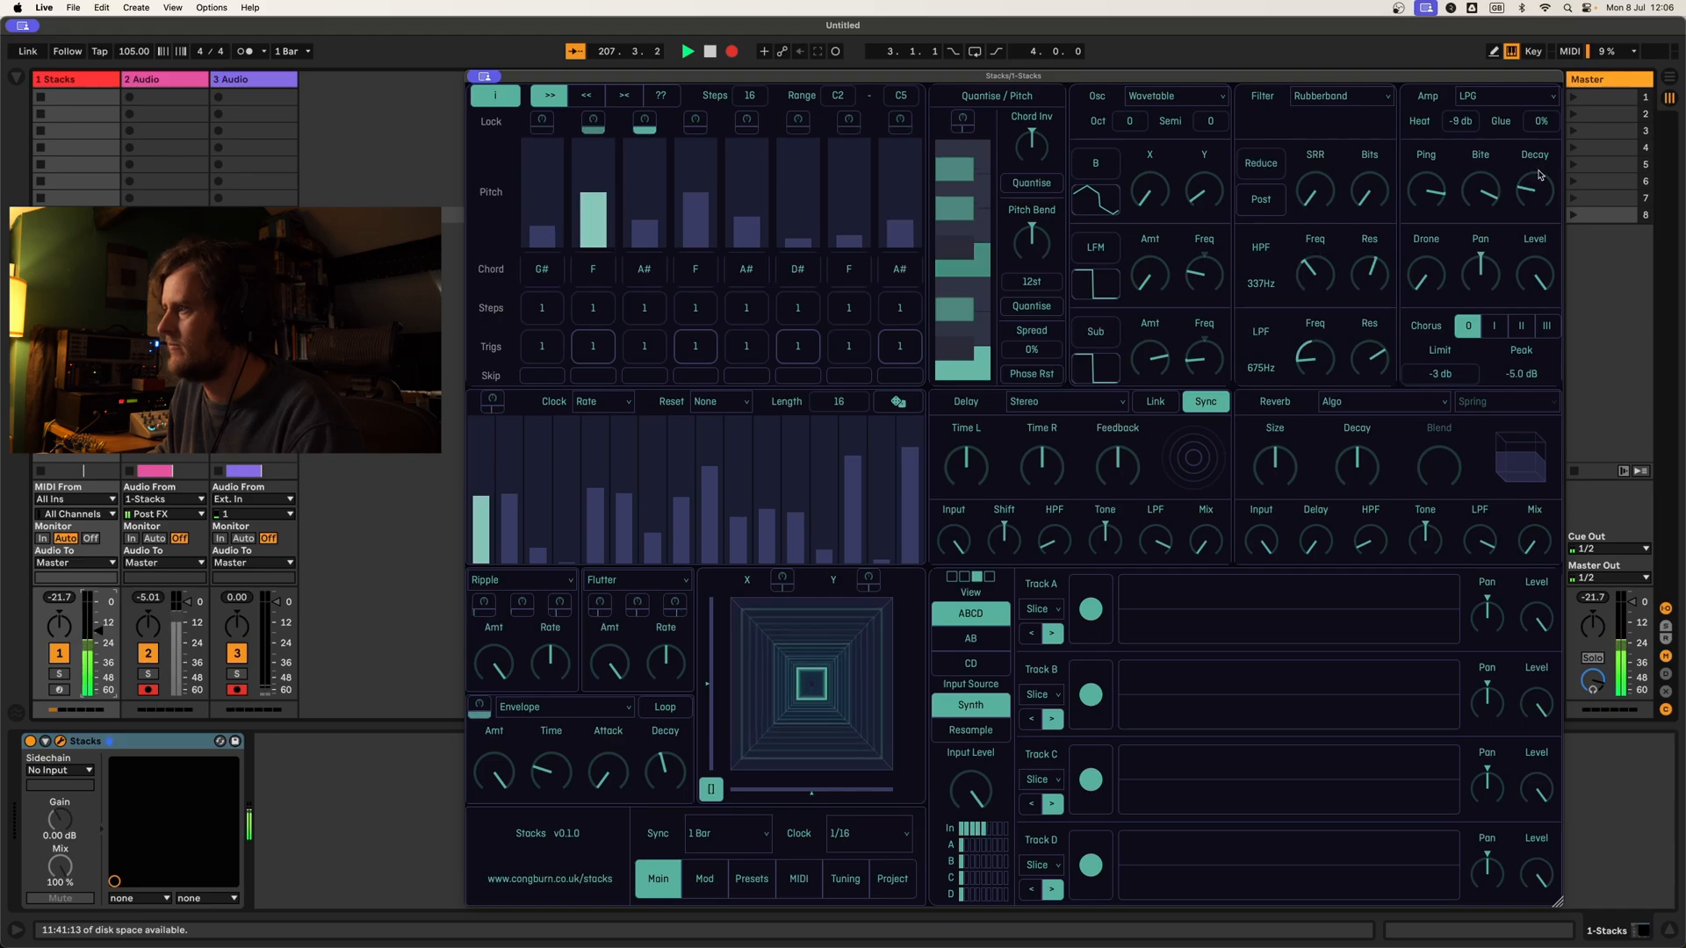
drag(681, 781, 681, 801)
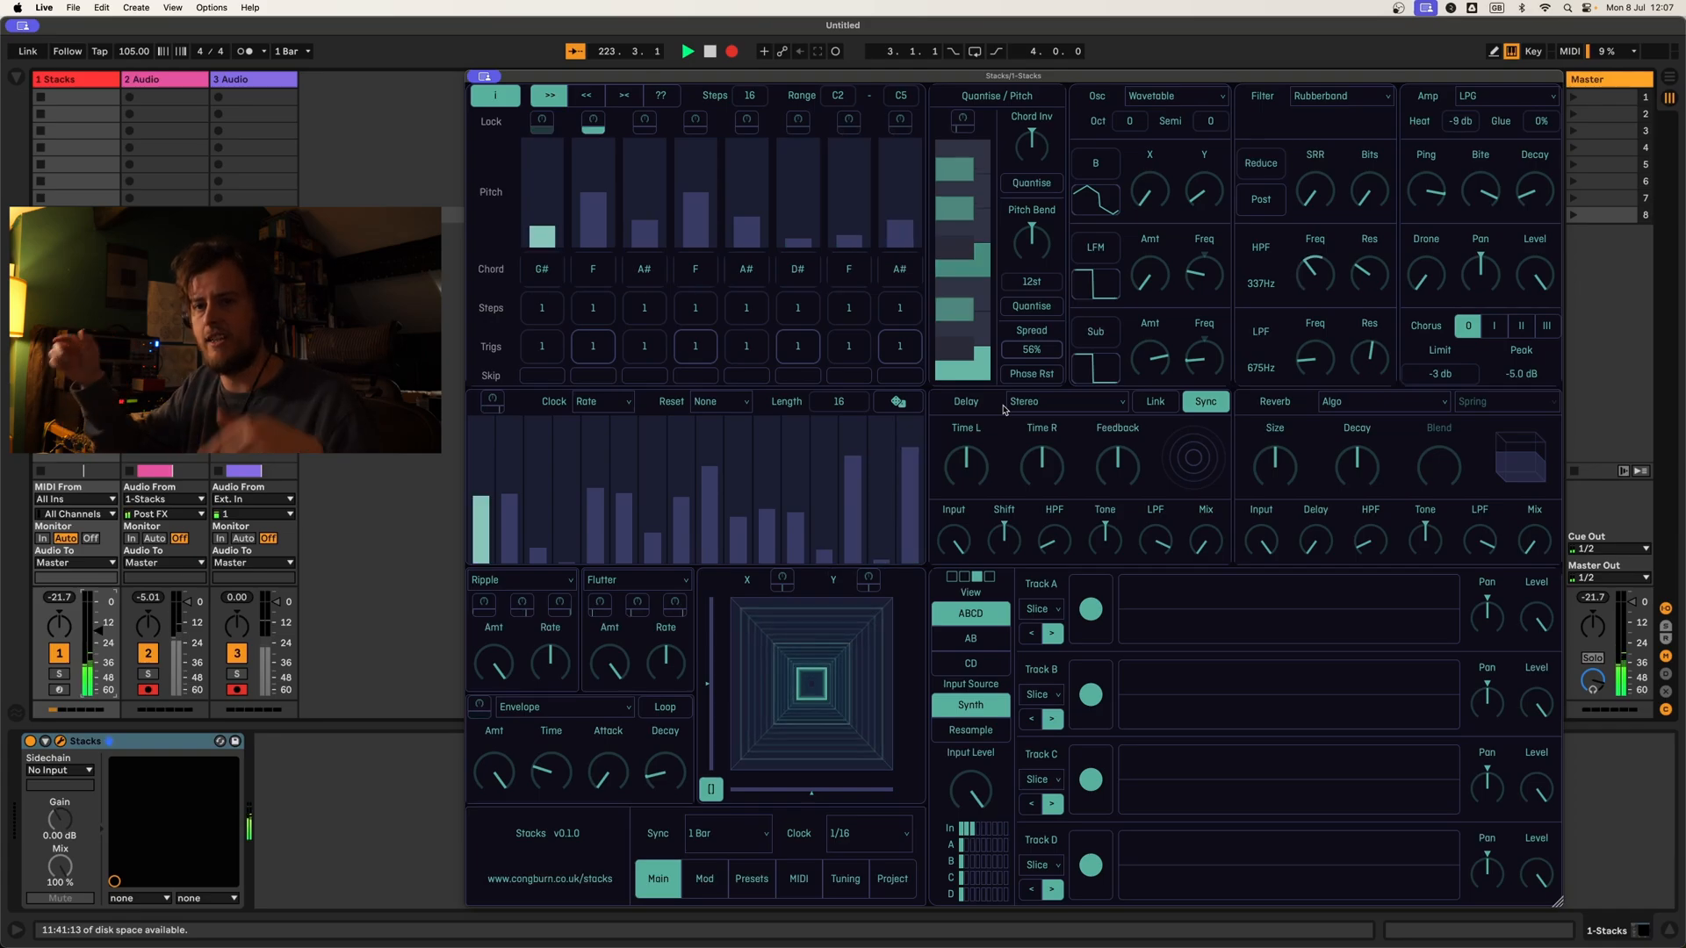
Step: Enable phase reset for the oscillator and toggle the step sequencer's modulation assignment
click(1047, 371)
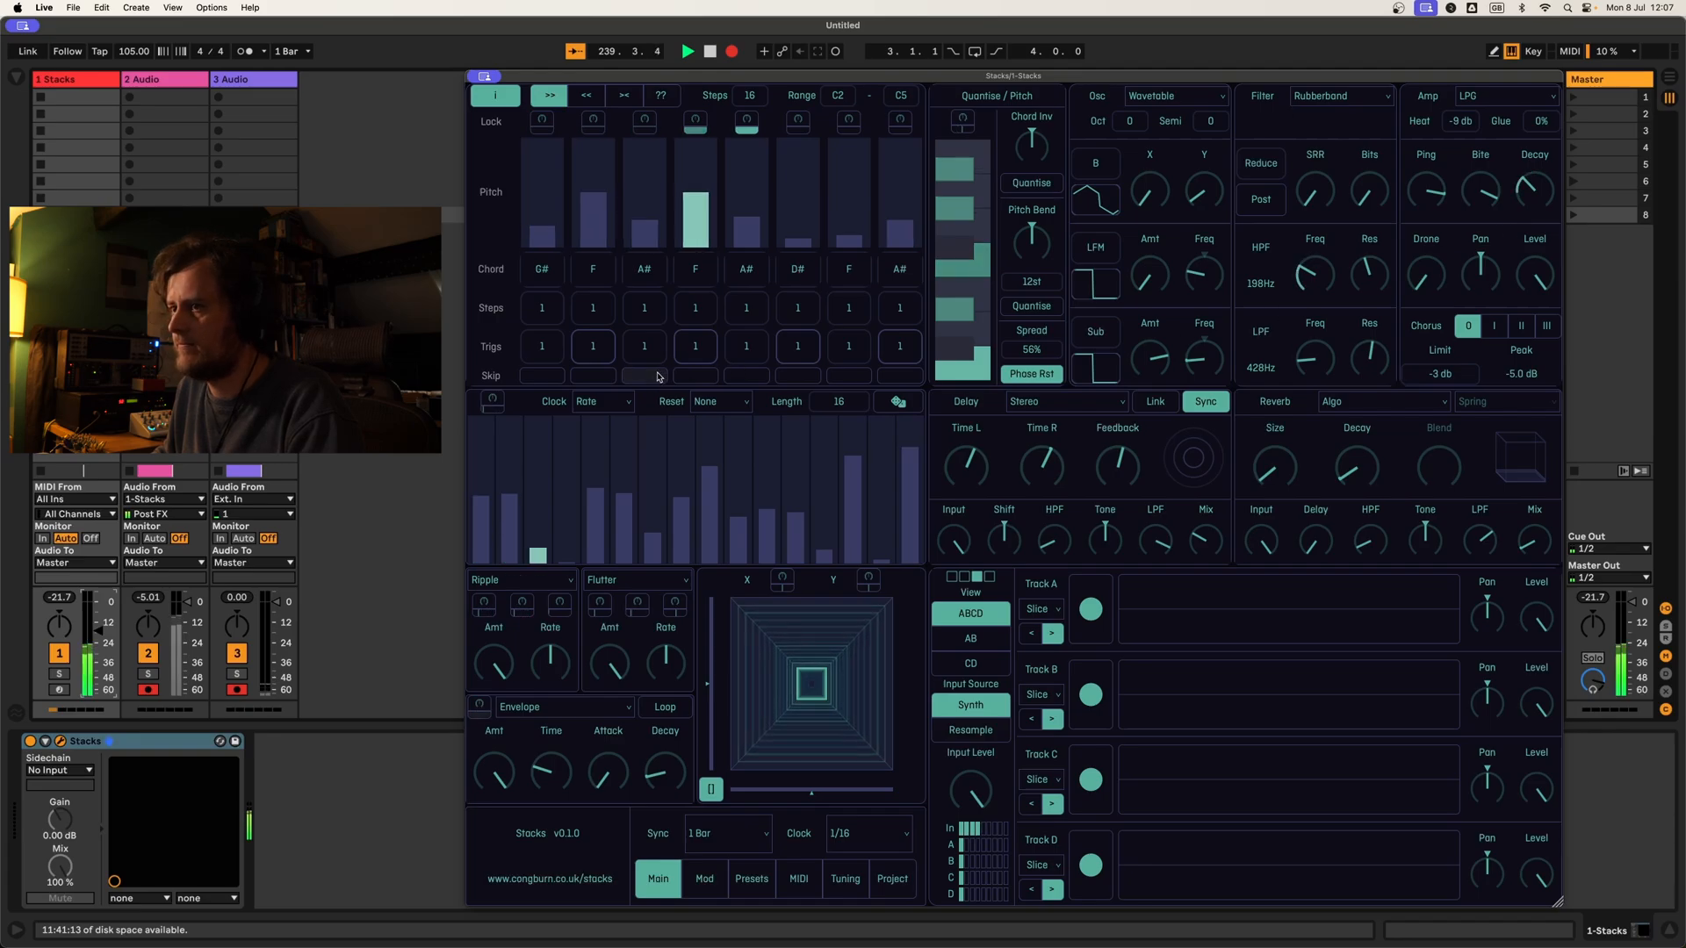
click(492, 402)
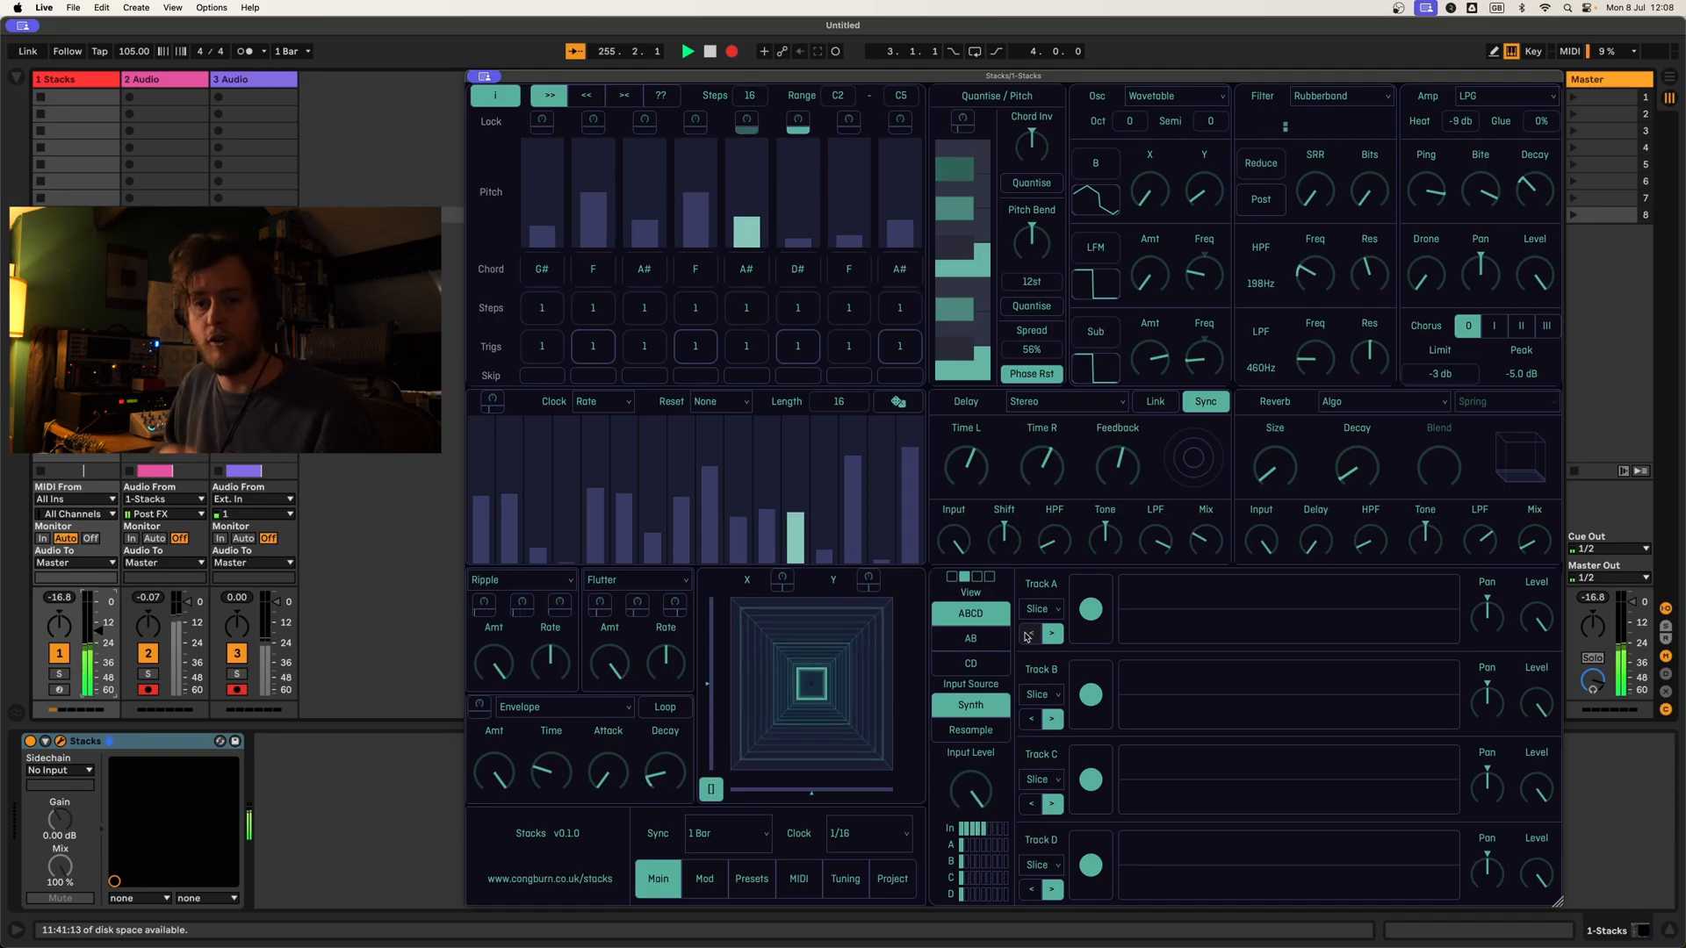
Step: Record the synth into Track A, play back the recorded loop and raise the input level
click(1097, 605)
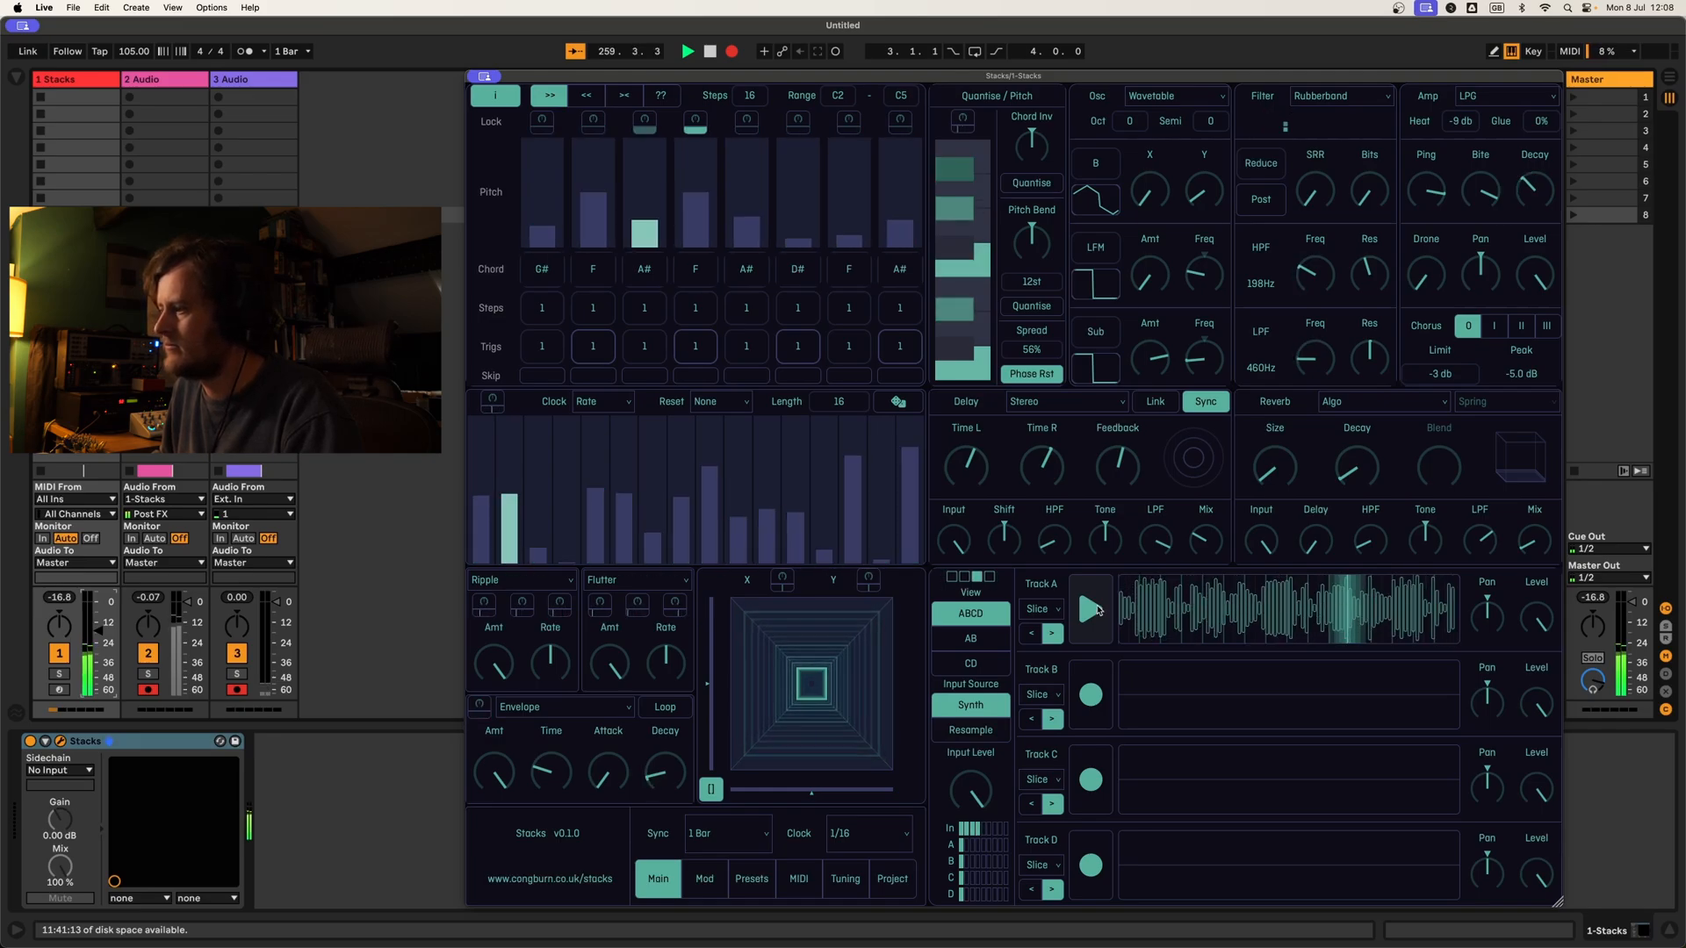
click(1094, 610)
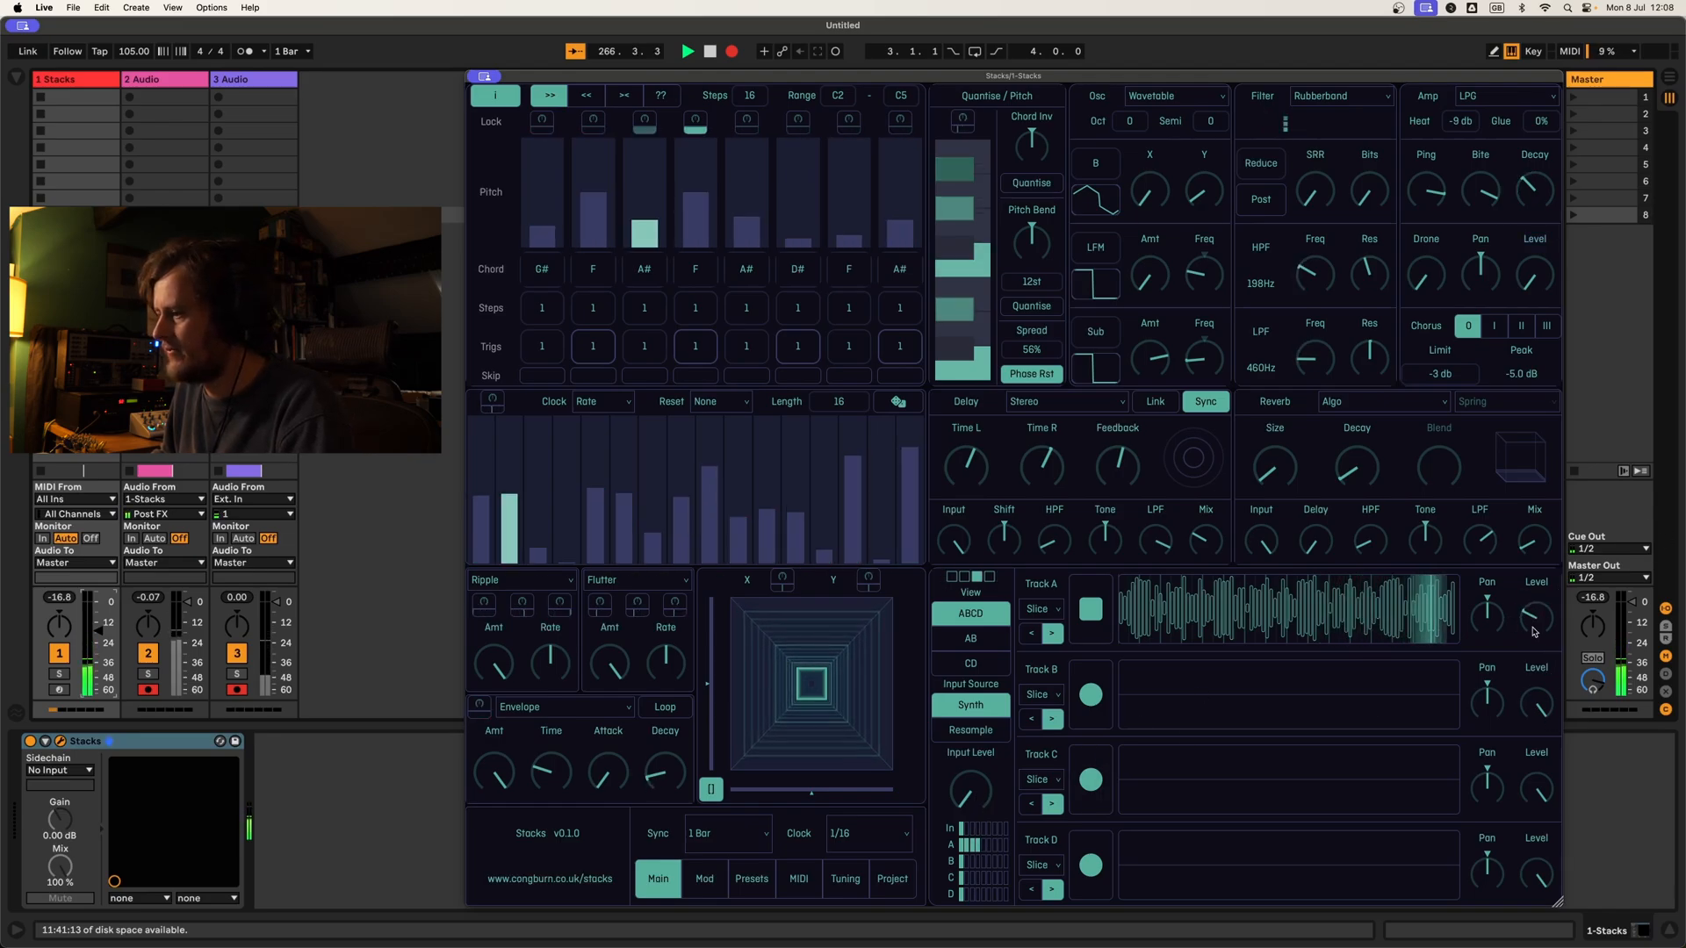
drag(990, 797, 993, 677)
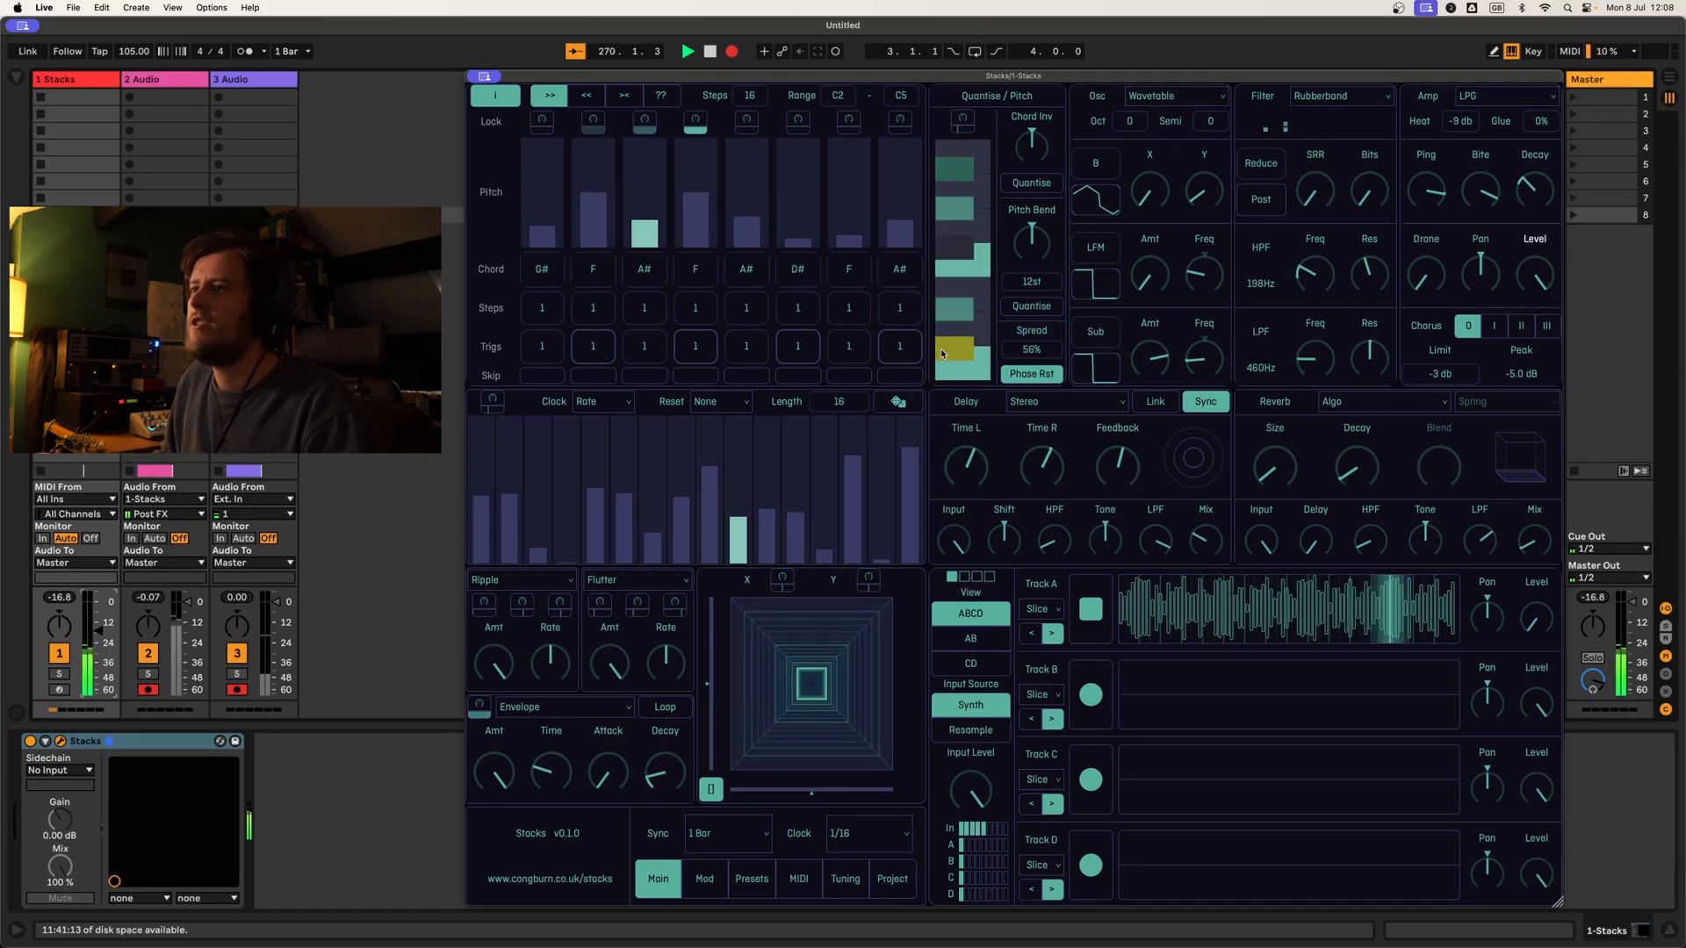
Step: Set the pitch sequence to 32 steps and give each of the eight stages a length of 8 steps
click(748, 101)
text(32)
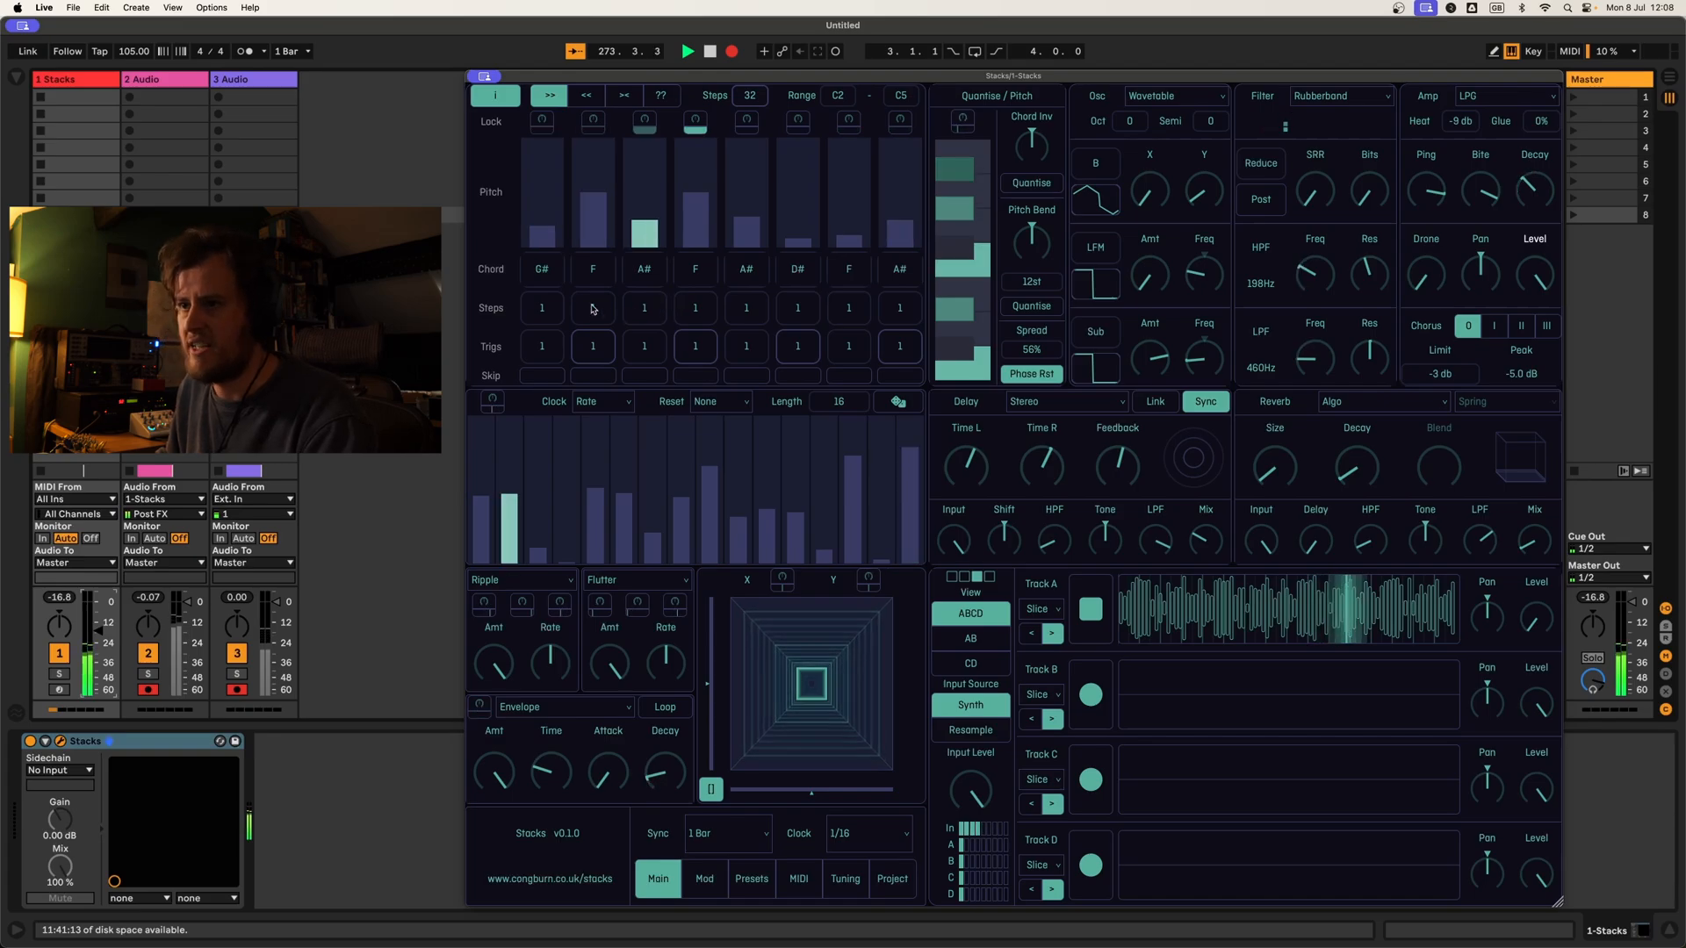
click(544, 311)
text(8)
click(626, 311)
click(585, 318)
text(8)
click(639, 316)
text(8)
click(690, 316)
text(8)
click(743, 316)
text(88)
click(843, 317)
text(8)
click(899, 311)
text(8)
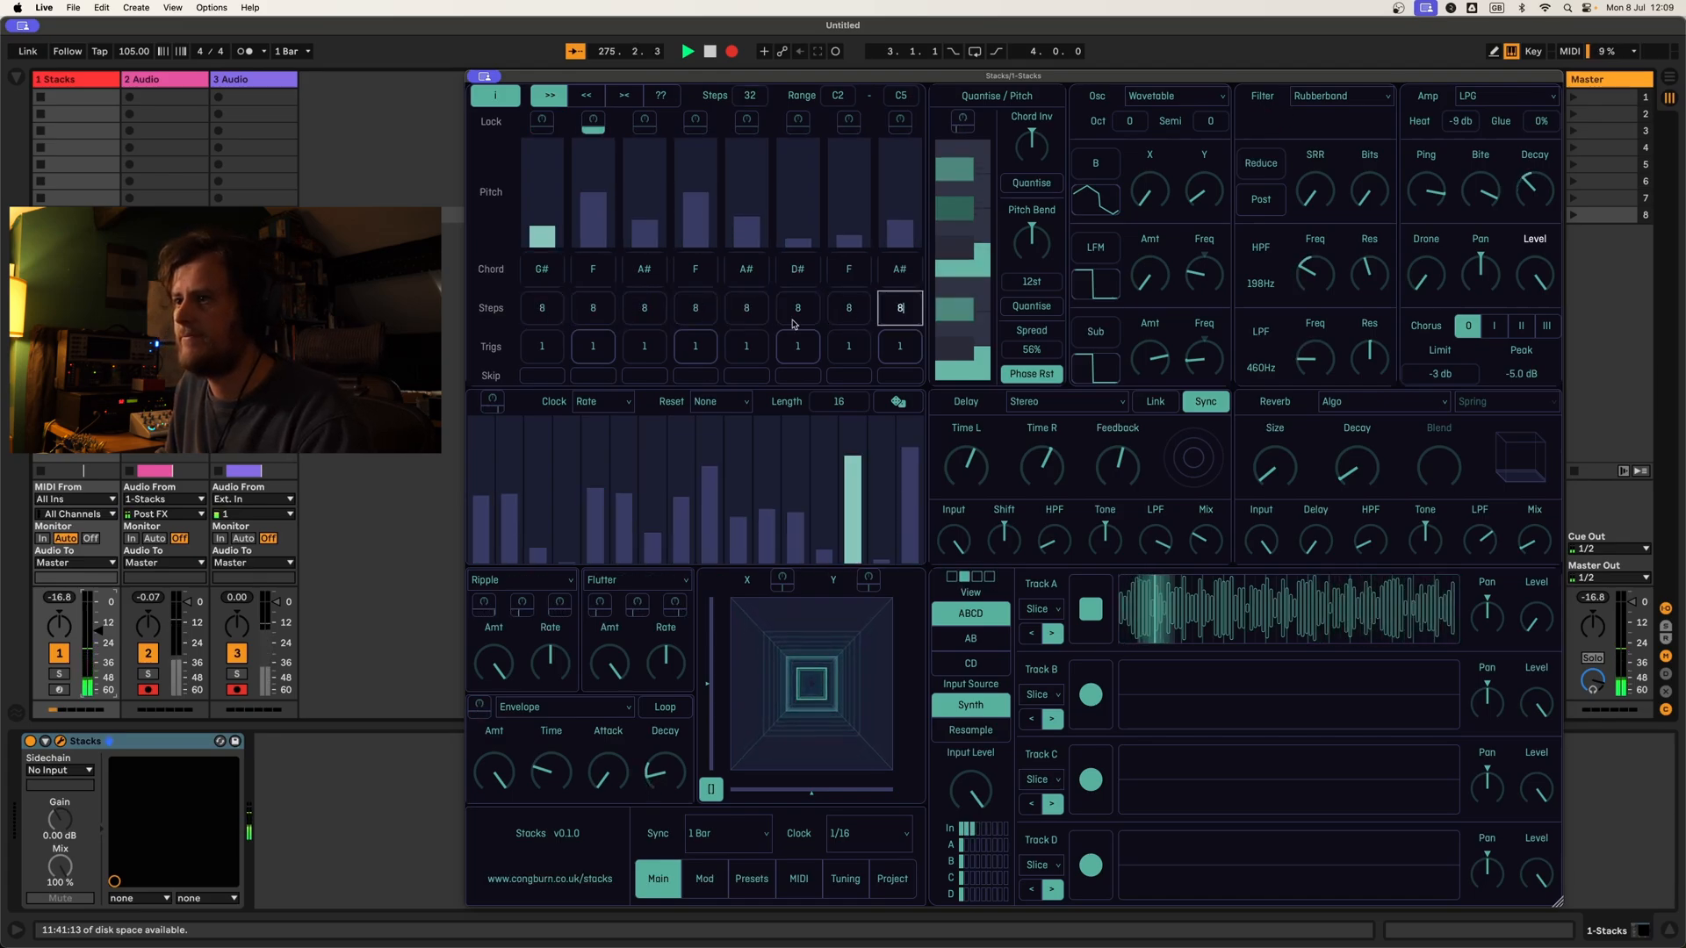
click(502, 316)
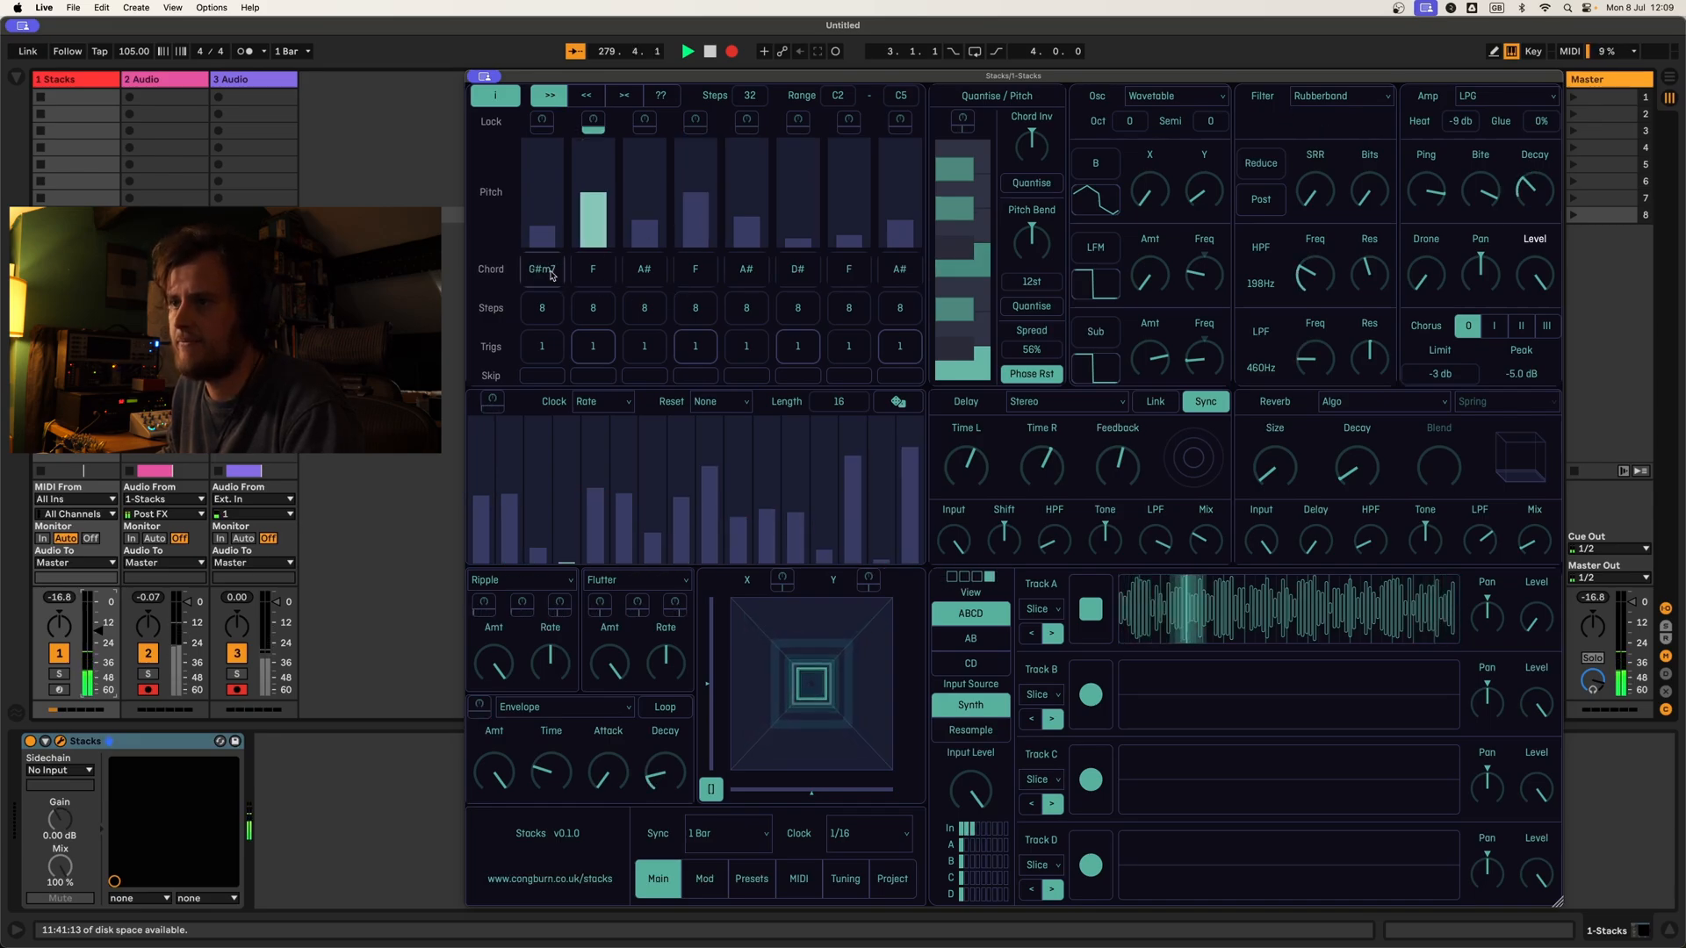
Step: Set the first four stages' chords to G#m7, Fm, A#m7 and Fm7, and switch the oscillator to wavetable bank C
drag(597, 274, 694, 263)
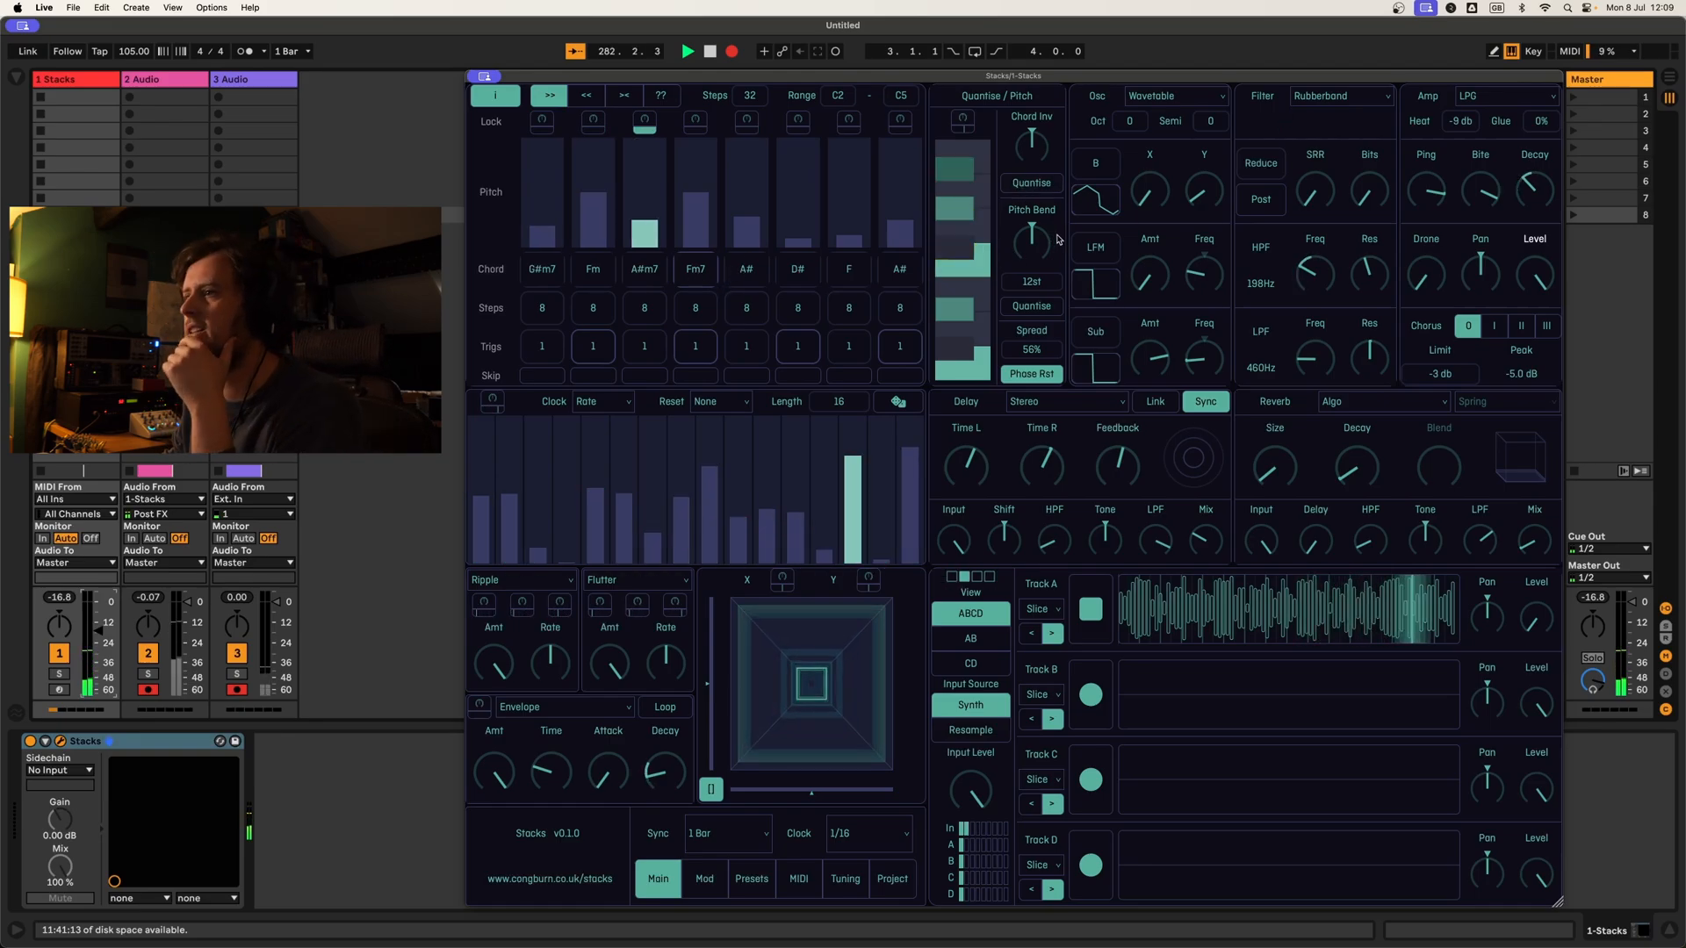
click(1111, 171)
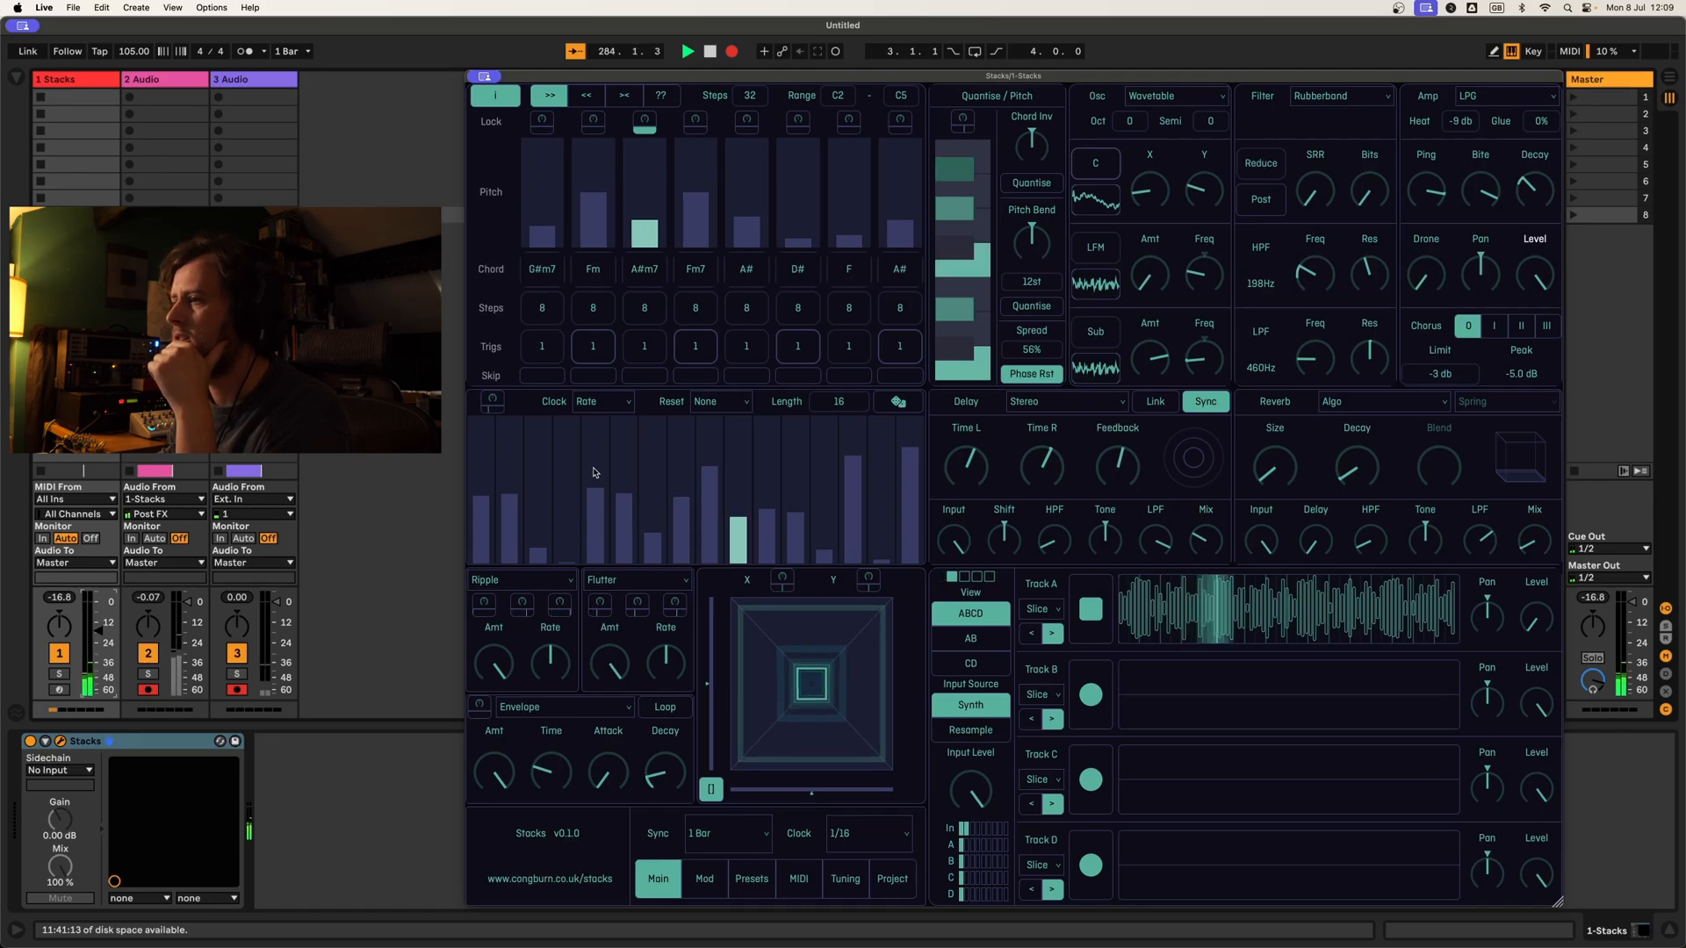
Step: Remove the Seq B modulation from the high-pass filter frequency and return to the main page
right_click(1315, 279)
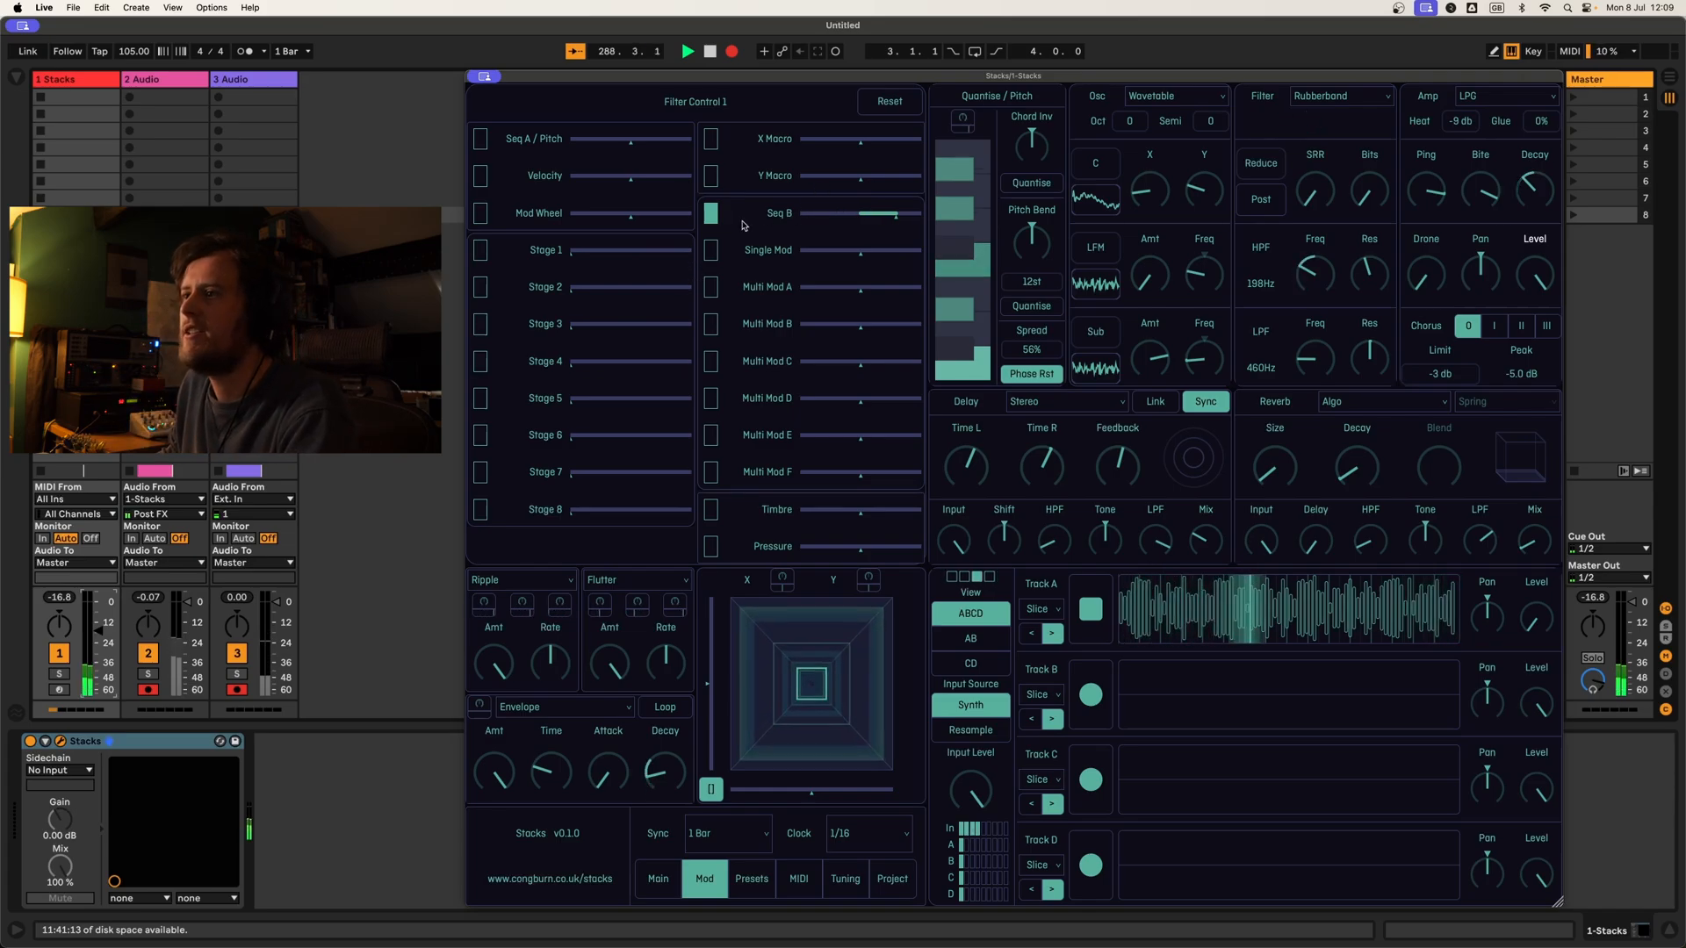
click(715, 217)
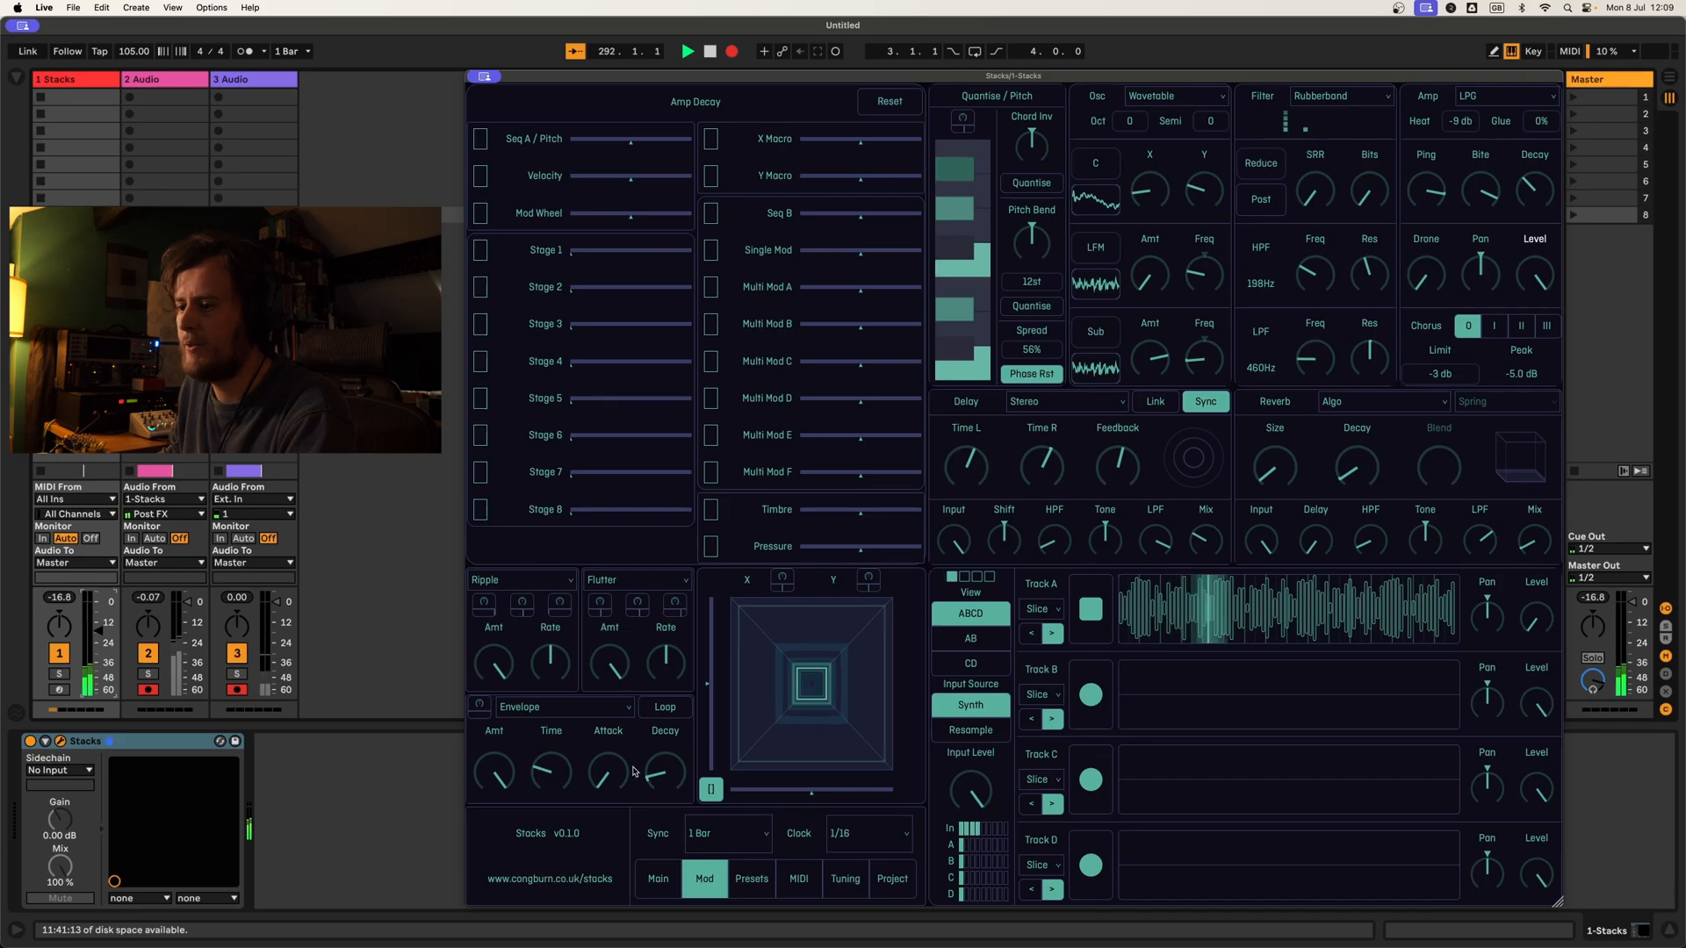
click(657, 877)
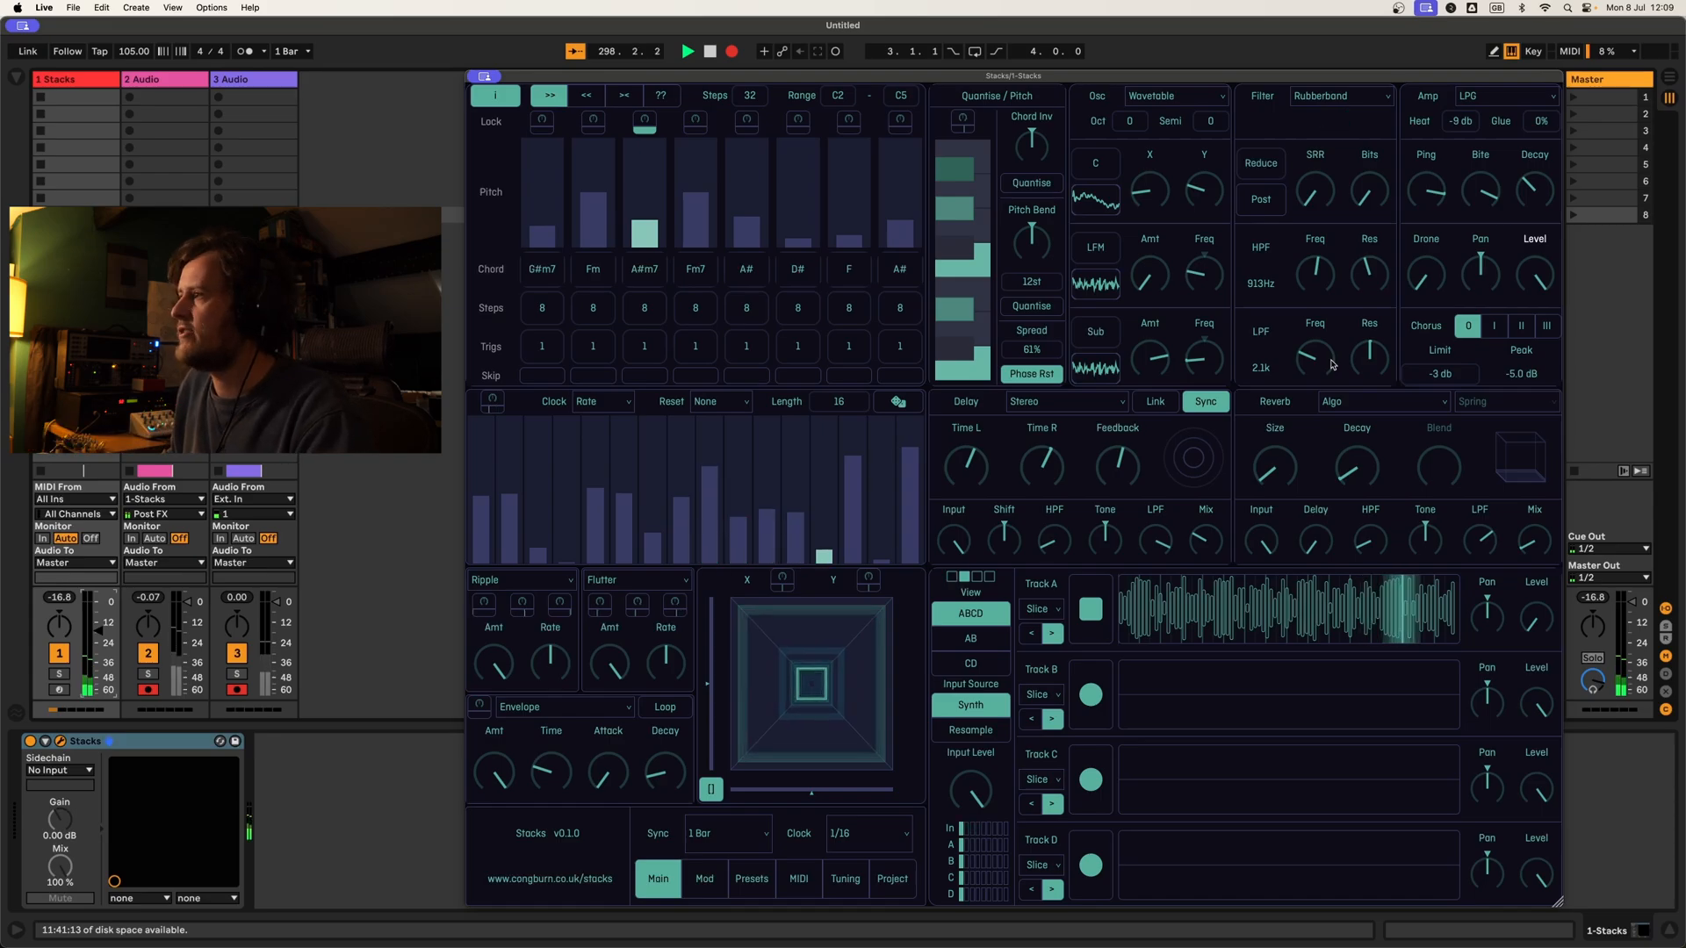
Step: Switch the amp to Clean with a longer decay, and set the high-pass filter to 337 Hz and the low-pass to 2.8k
click(1535, 98)
click(1484, 134)
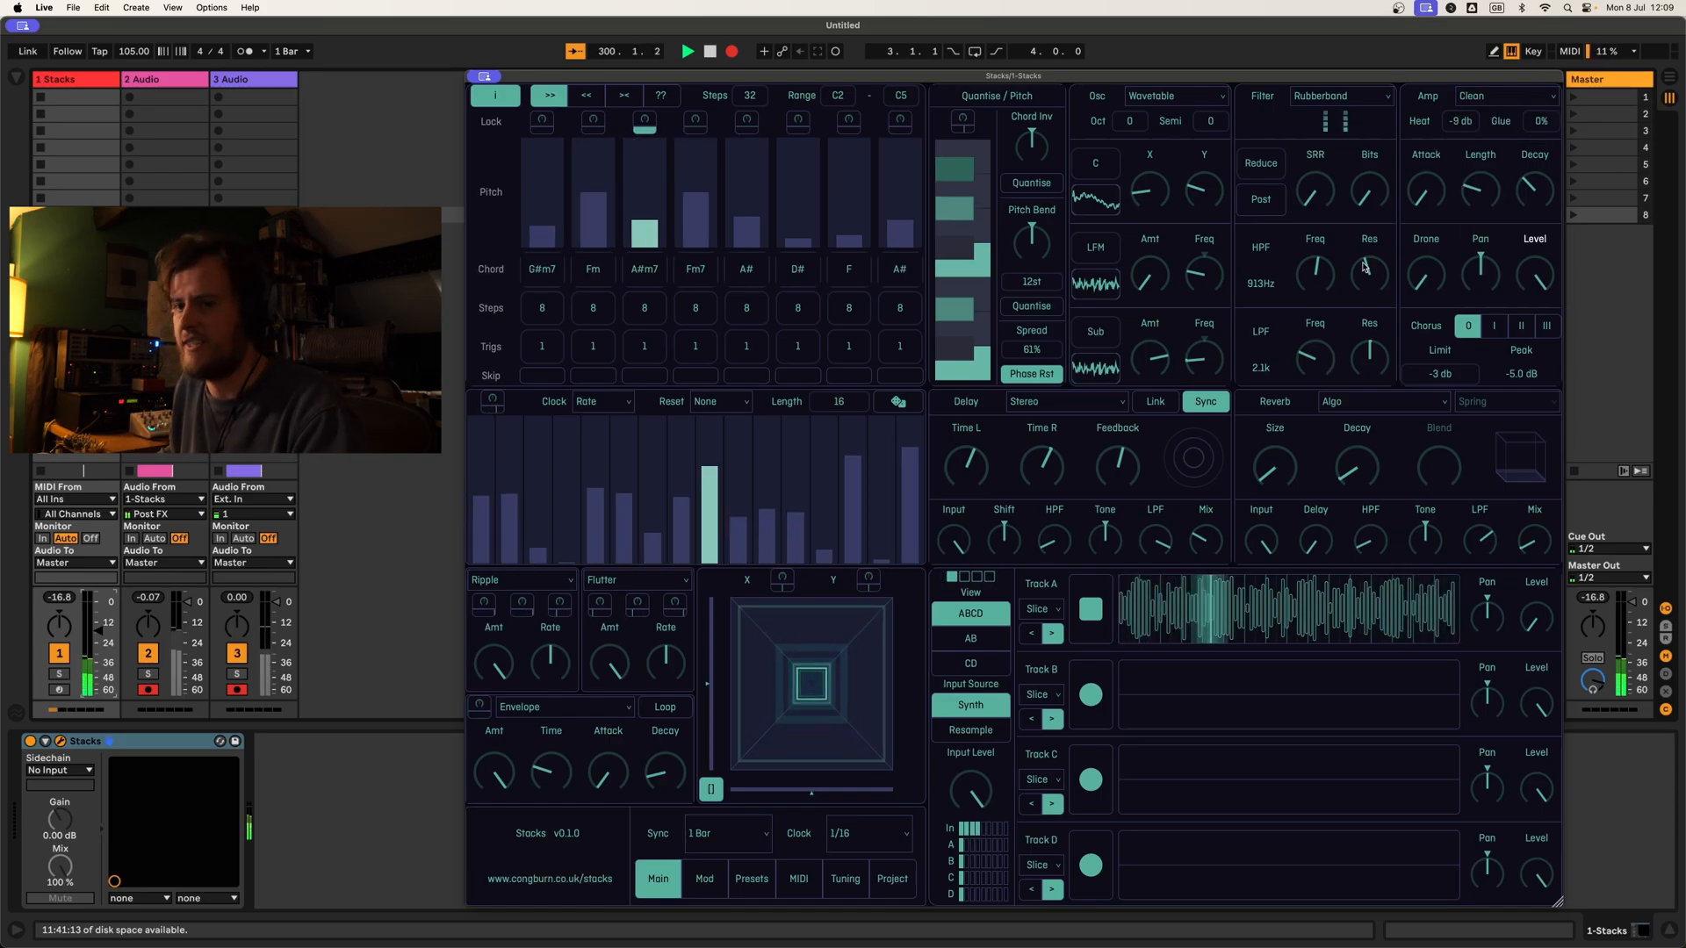
drag(1310, 341, 1314, 255)
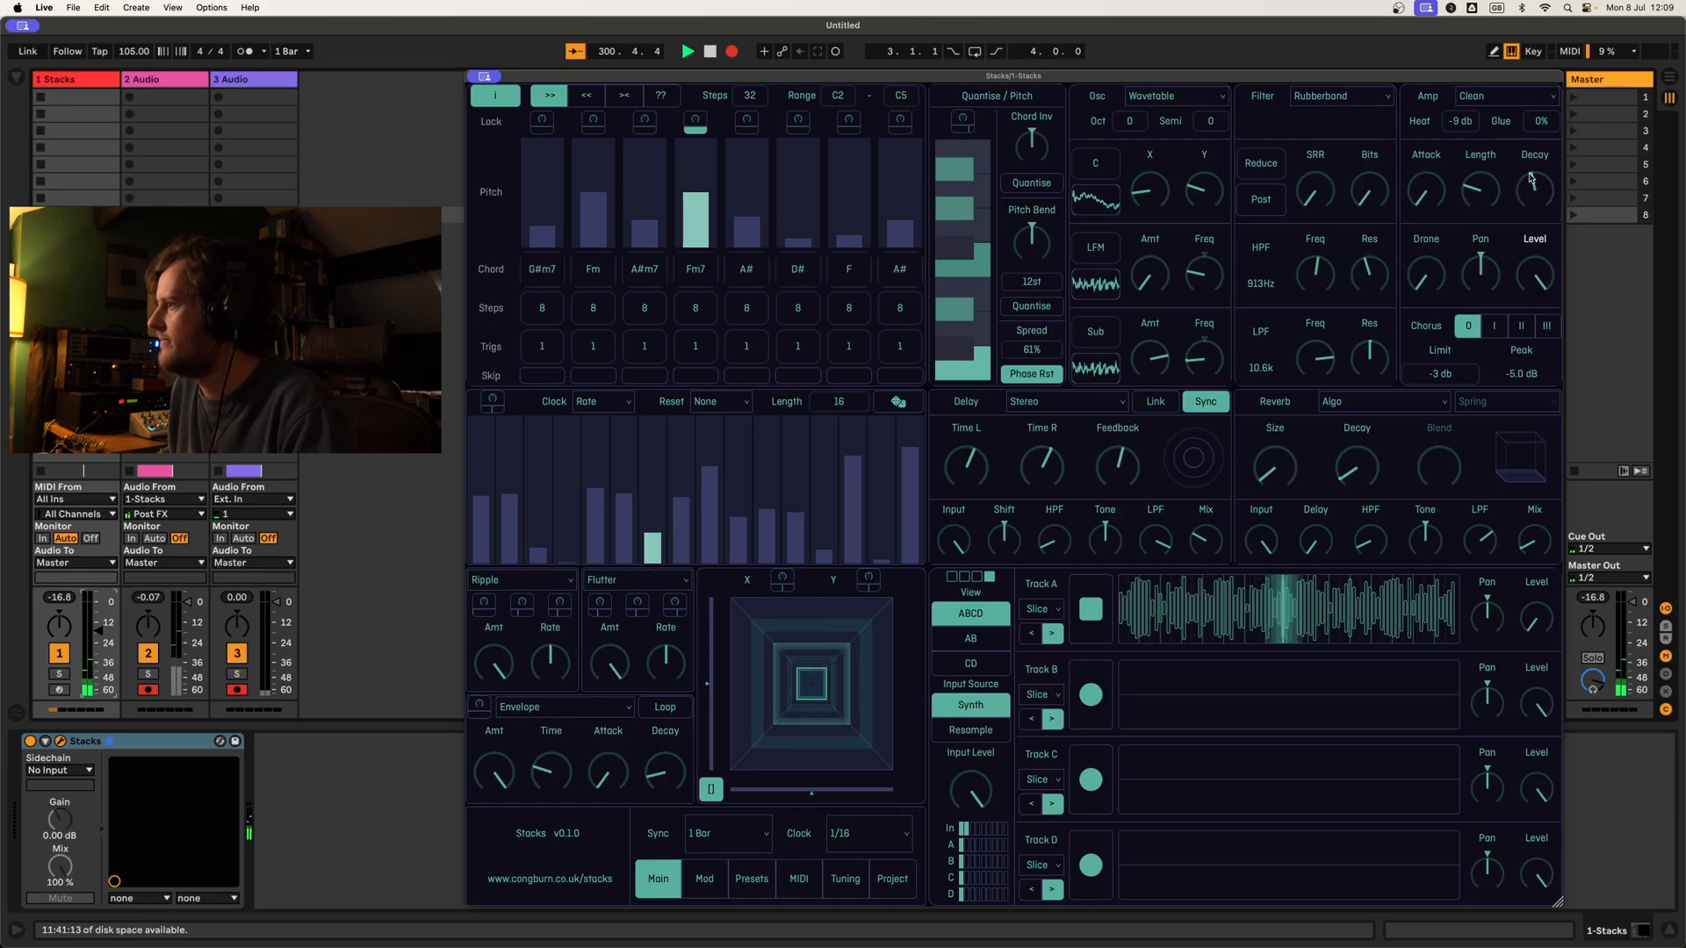
drag(1531, 209, 1532, 192)
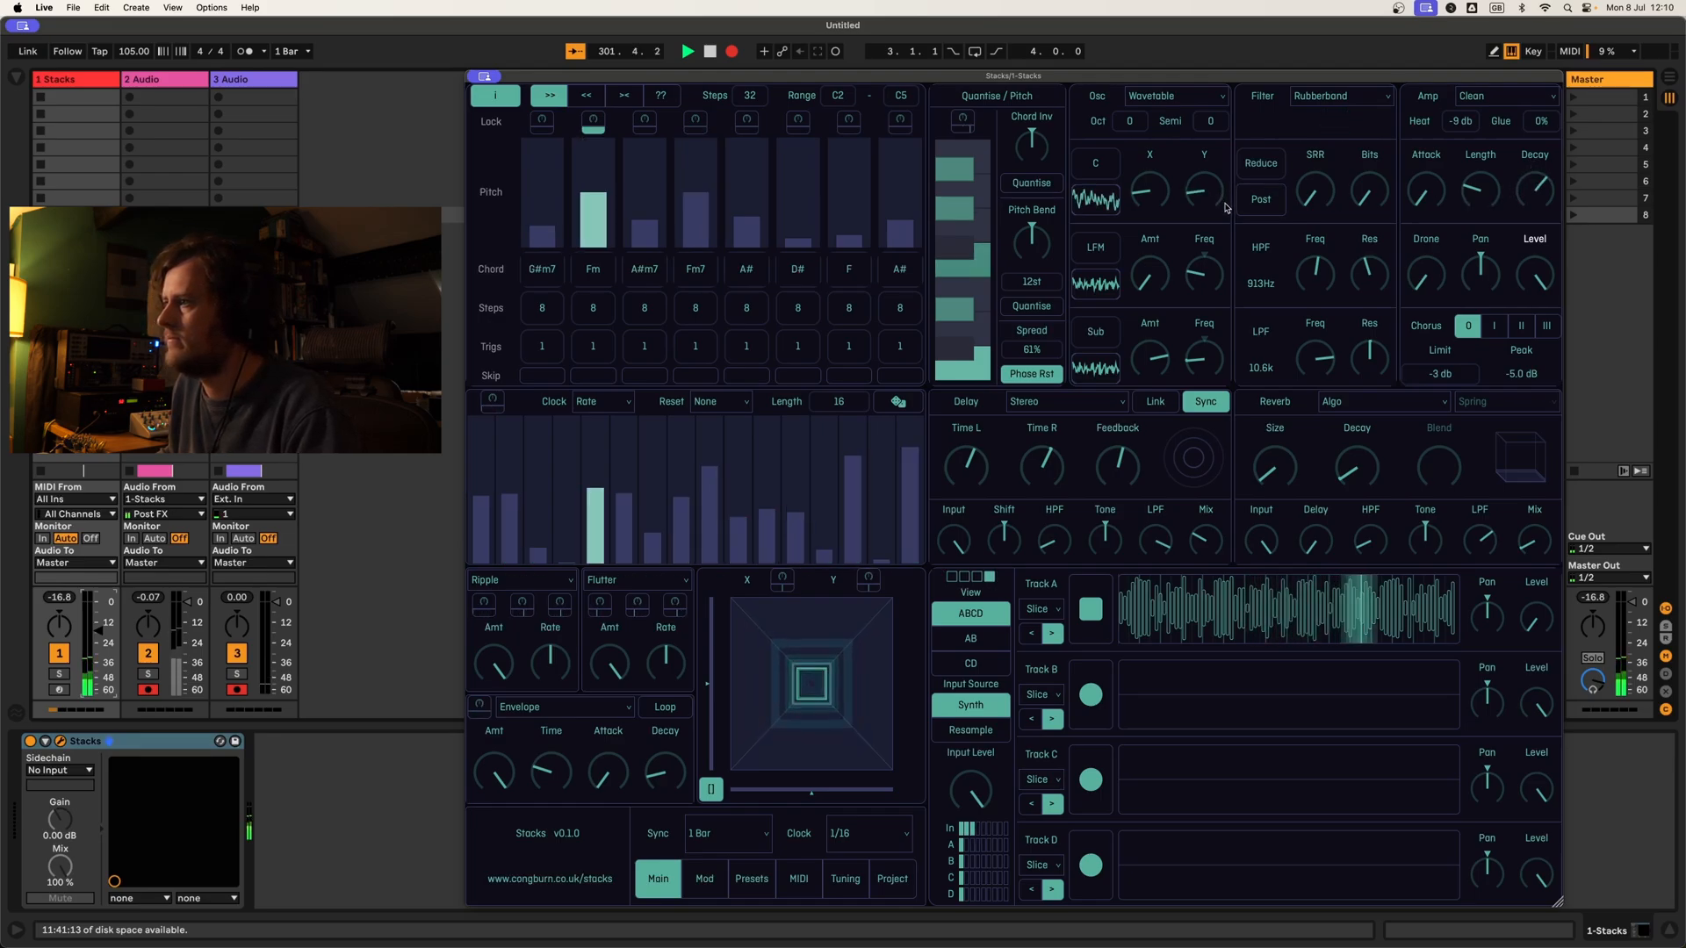
drag(1314, 268, 1317, 275)
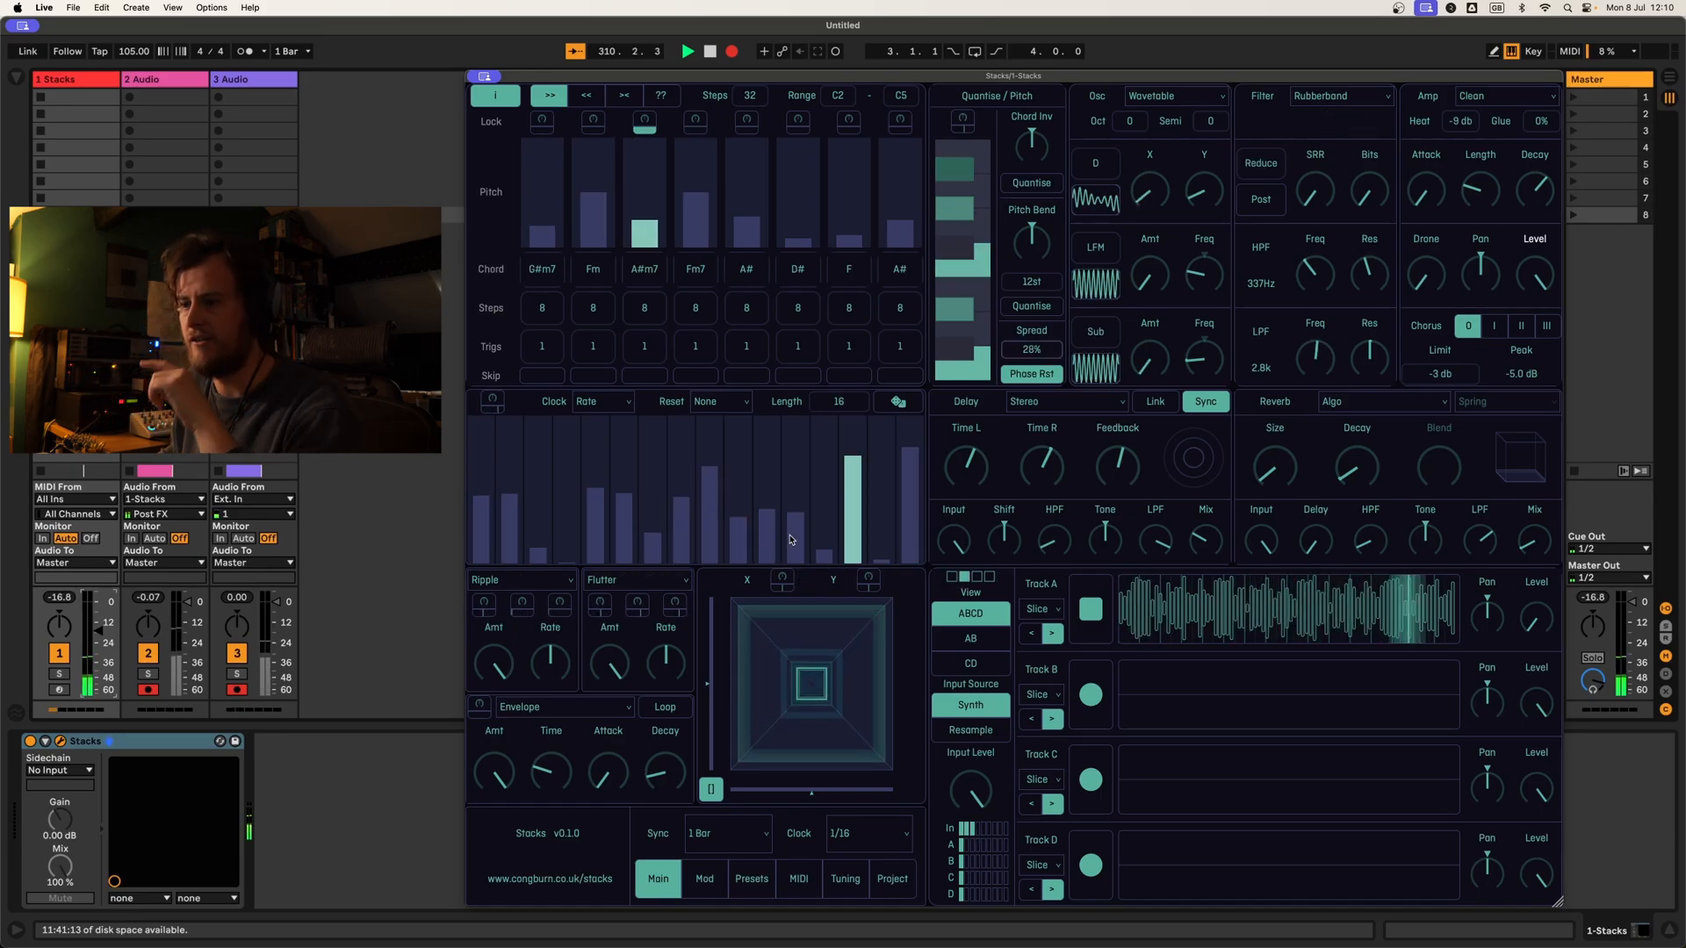
Step: Assign the X and Y macros to the oscillator's wavetable position controls and move the macro pad point up and to the left
click(781, 581)
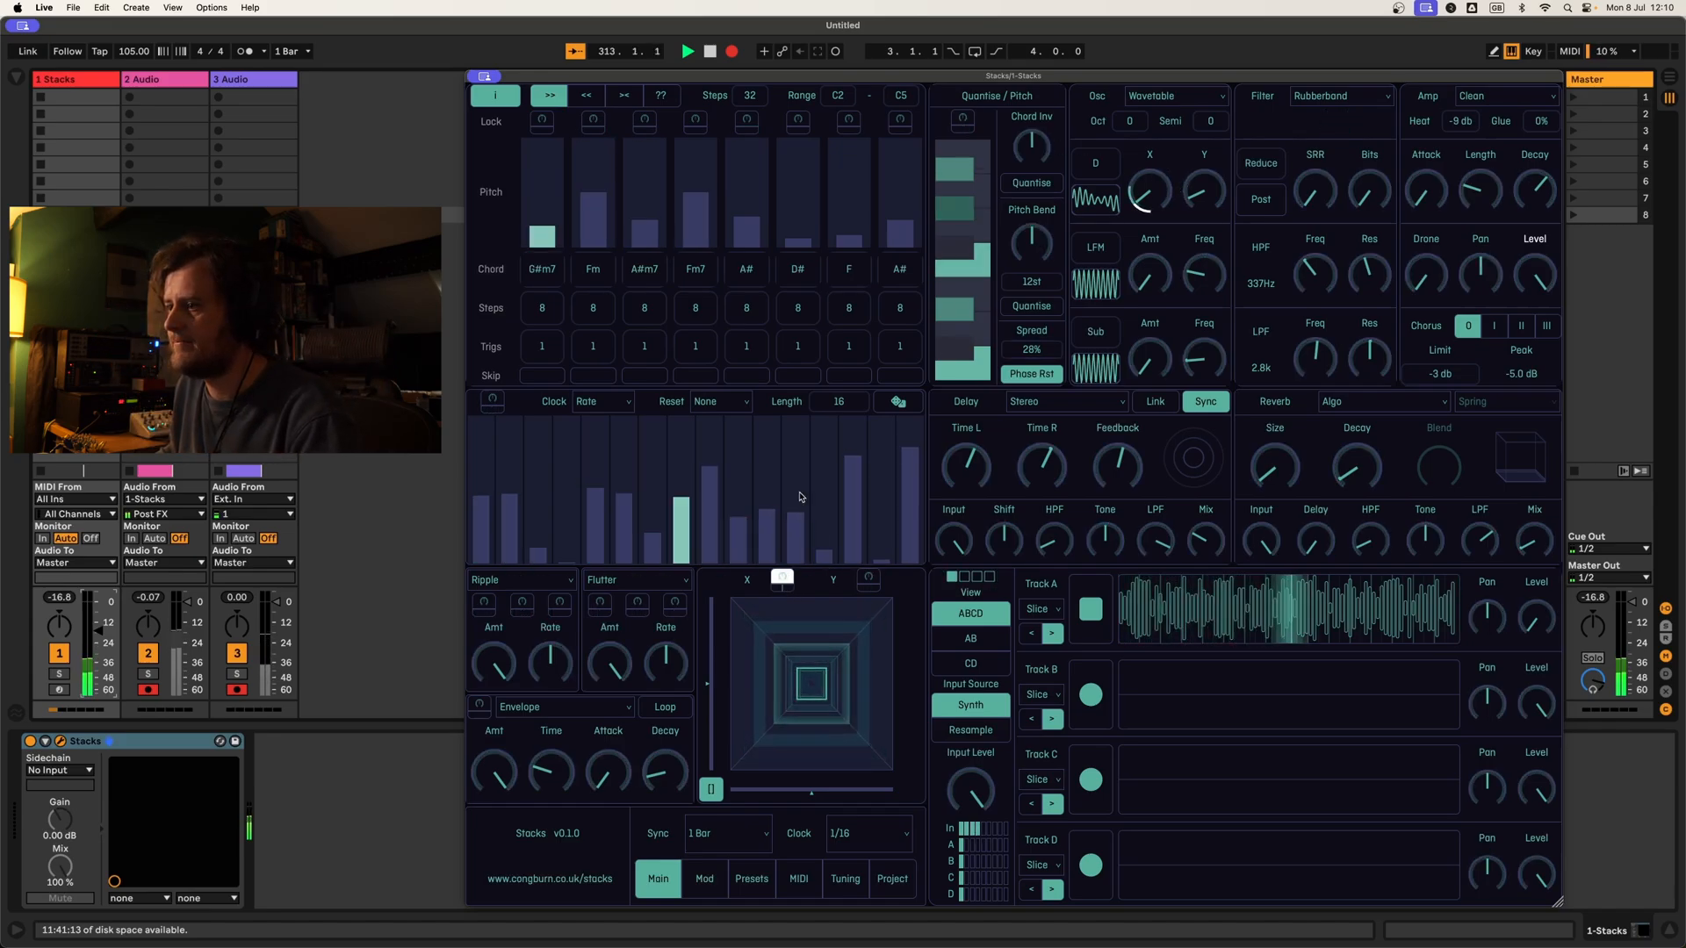
click(868, 578)
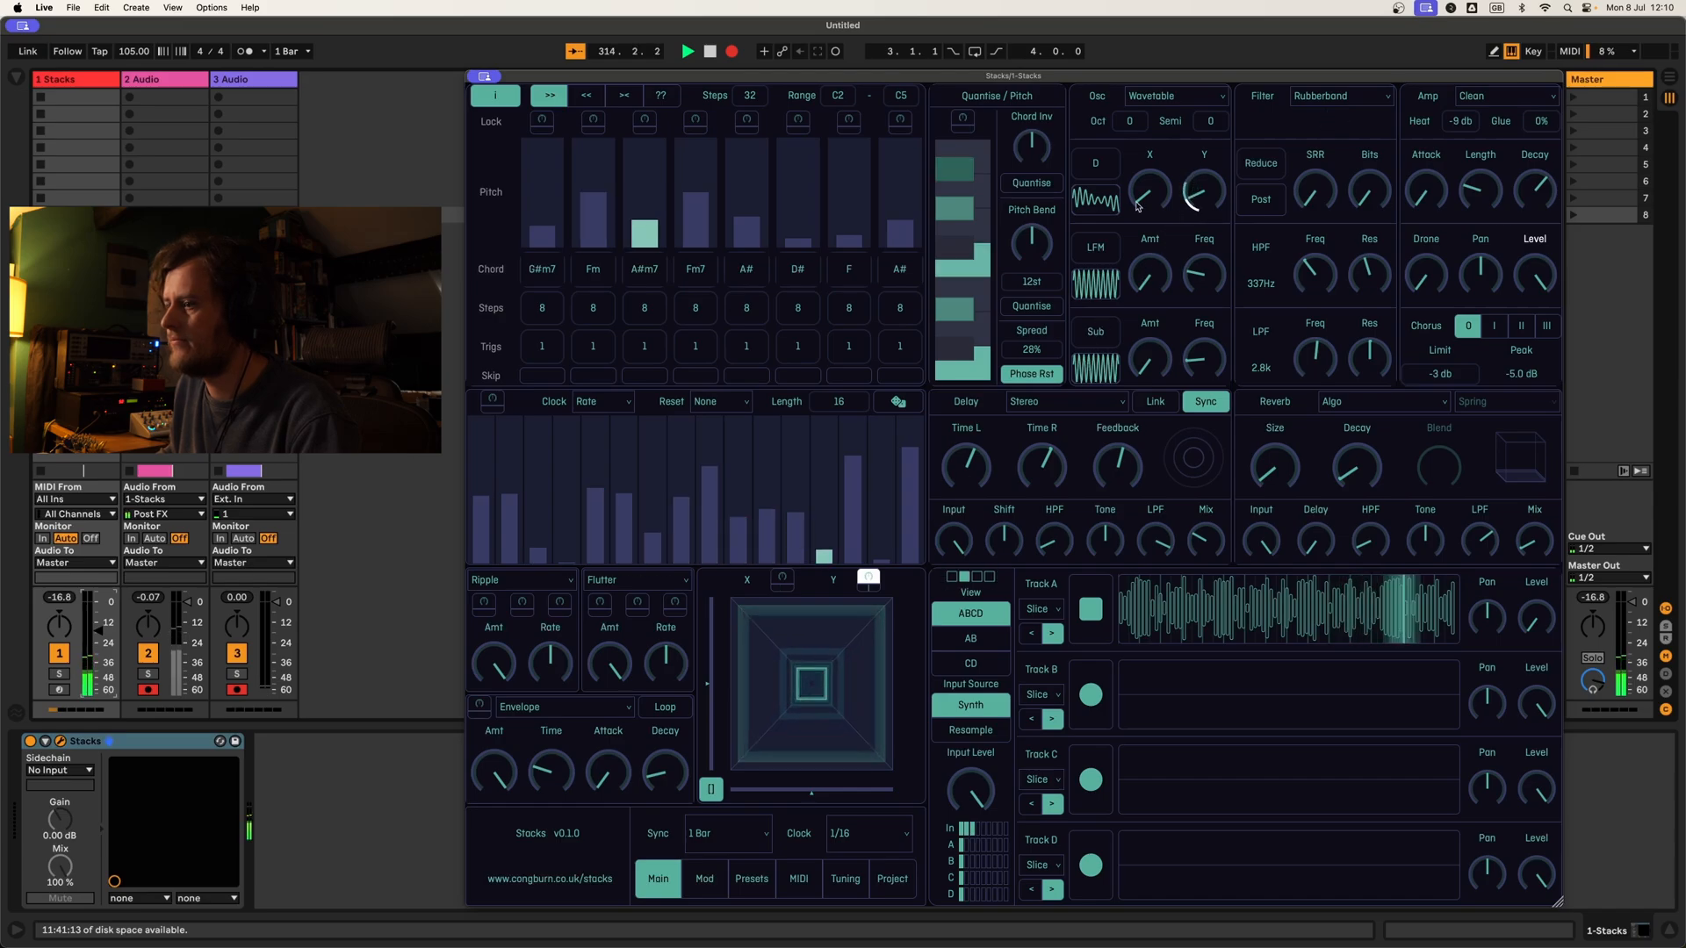
click(868, 579)
drag(811, 682, 769, 645)
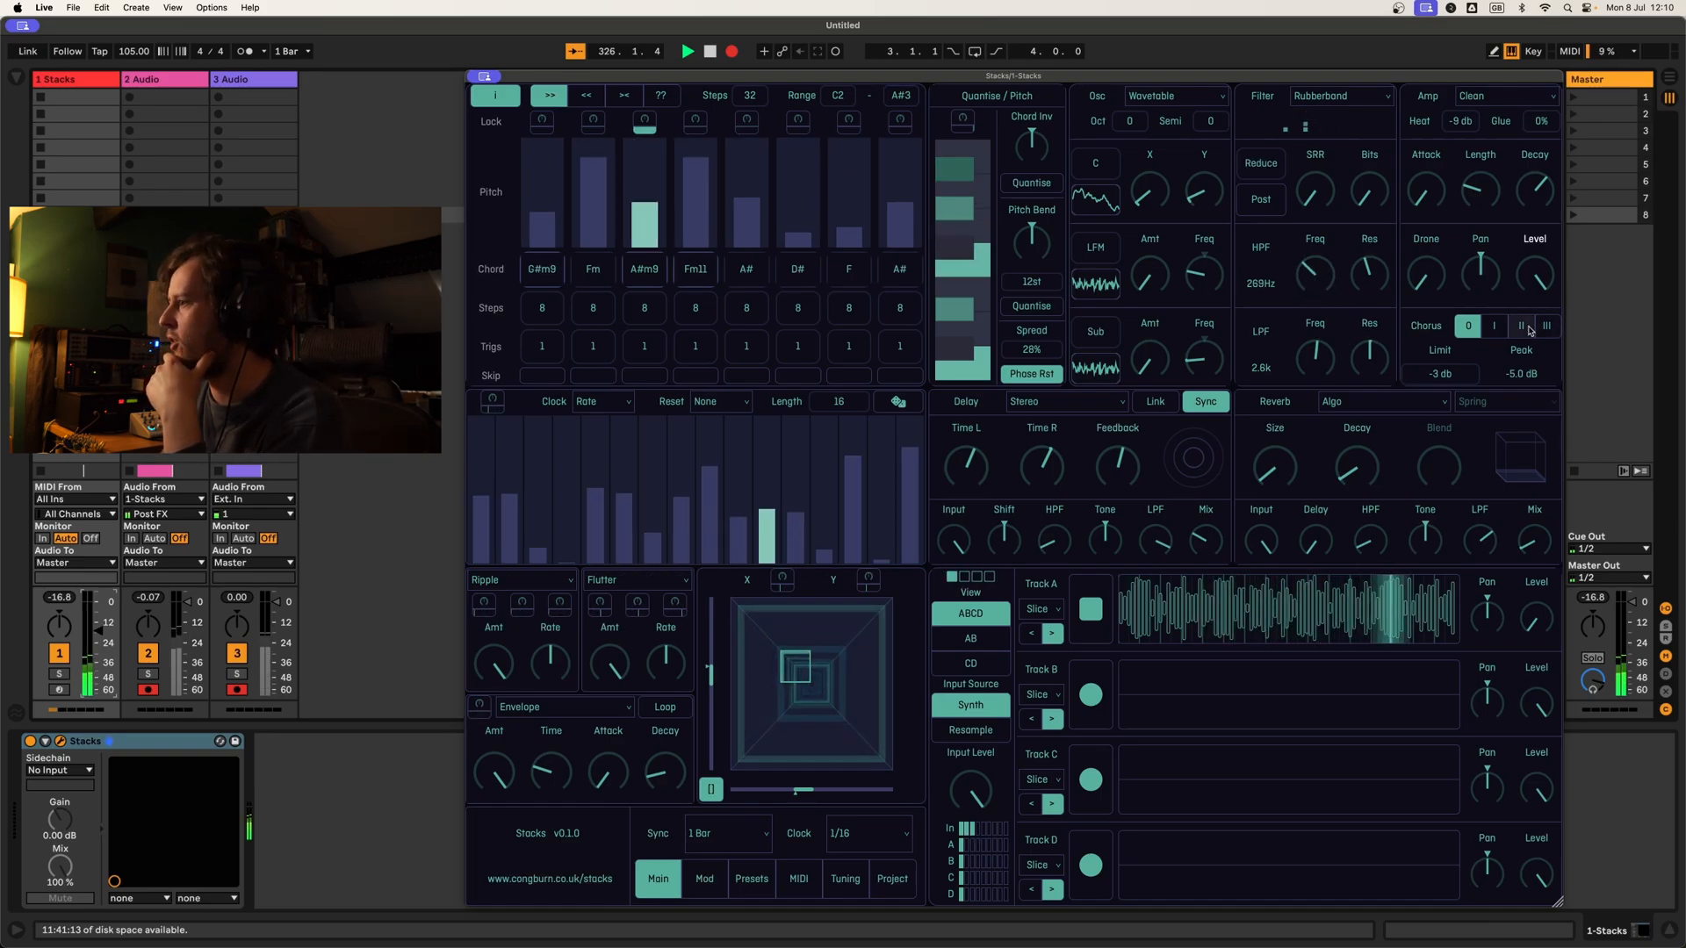
Step: Enable chorus mode I and raise the amp's length and attack
click(1496, 329)
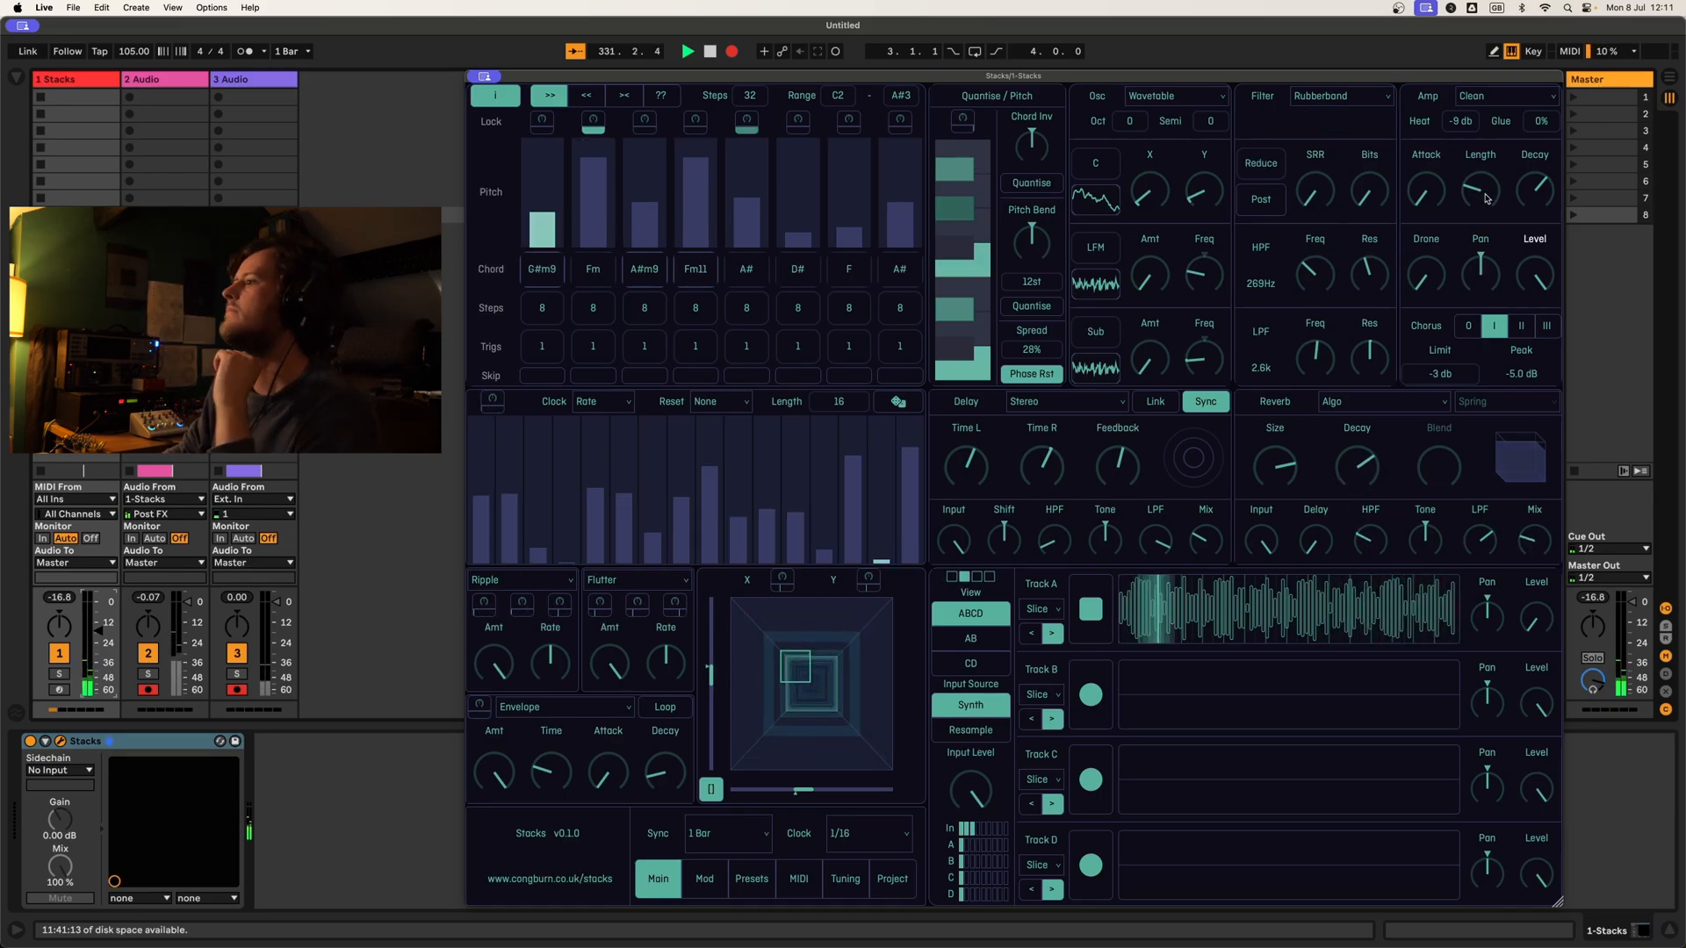
drag(1486, 198, 1482, 146)
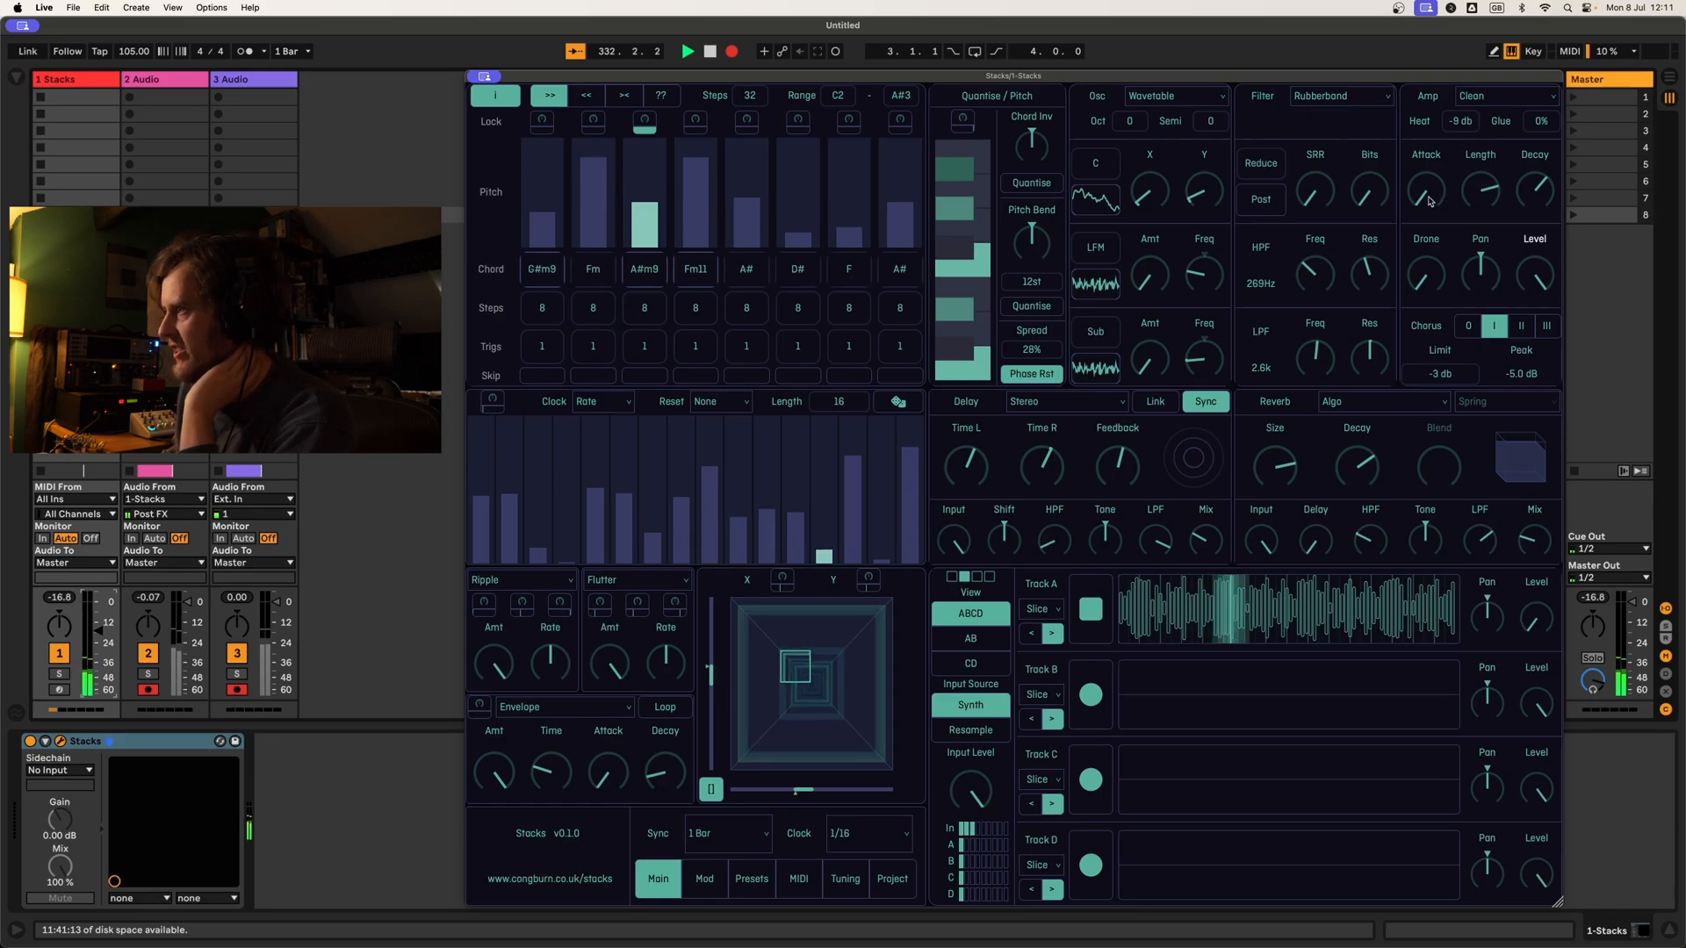
drag(1428, 201, 1431, 140)
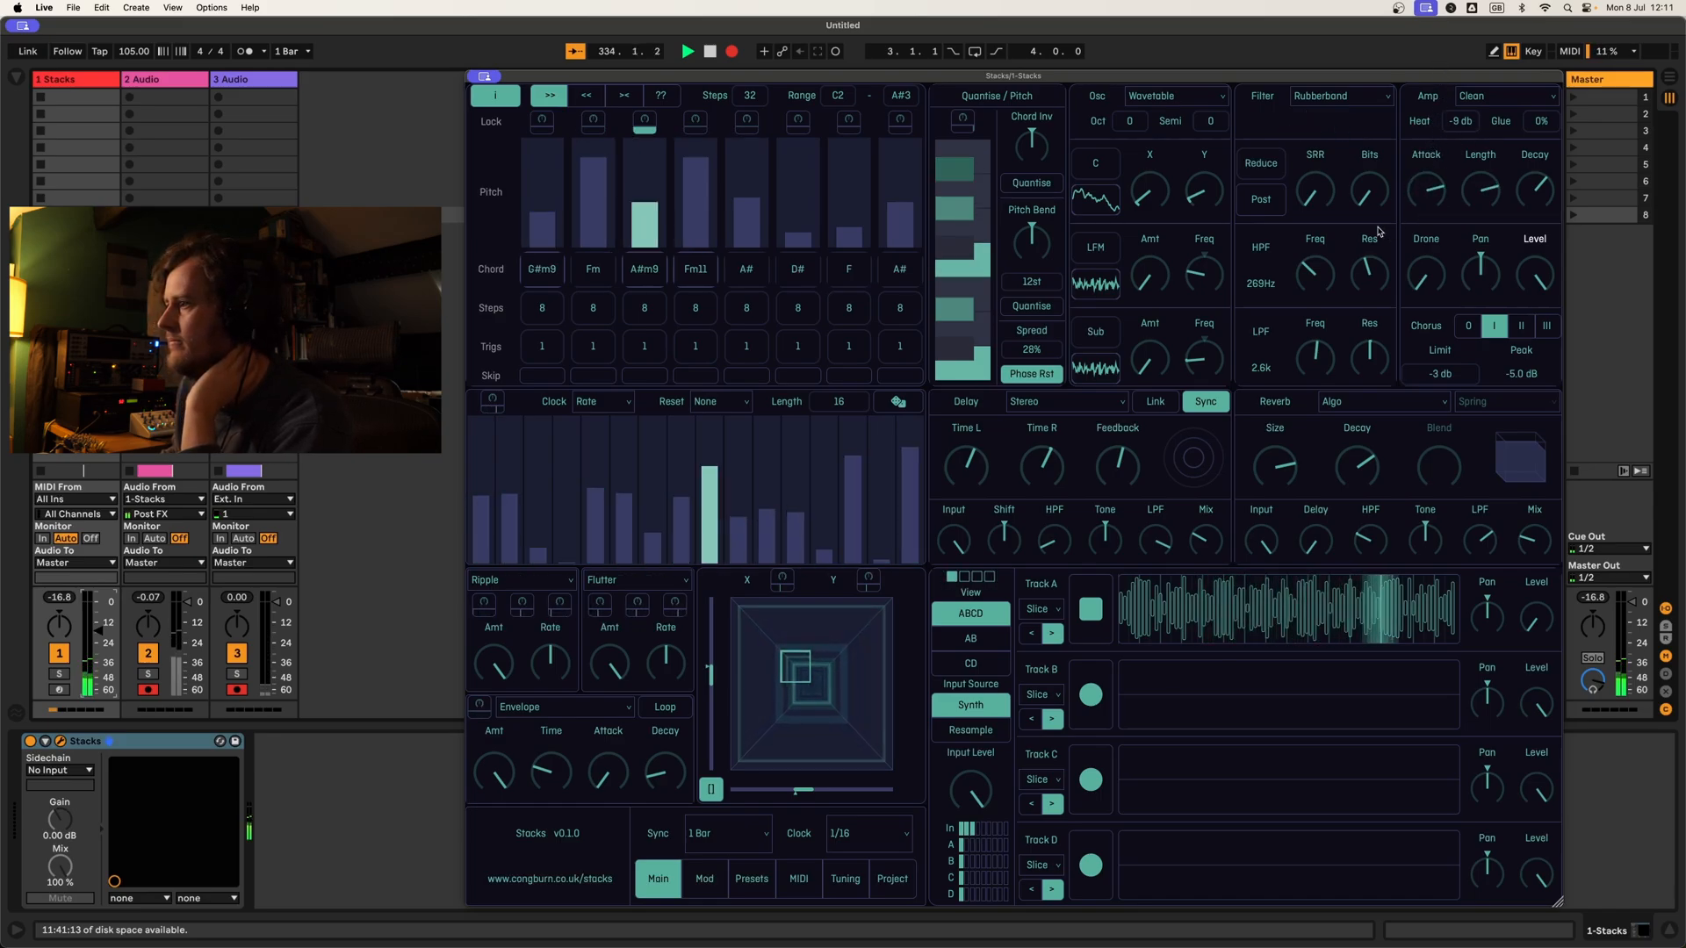
Step: Assign Ripple modulator outputs to the filter frequencies, the second to the high-pass and the first to the low-pass
drag(1320, 264, 1324, 233)
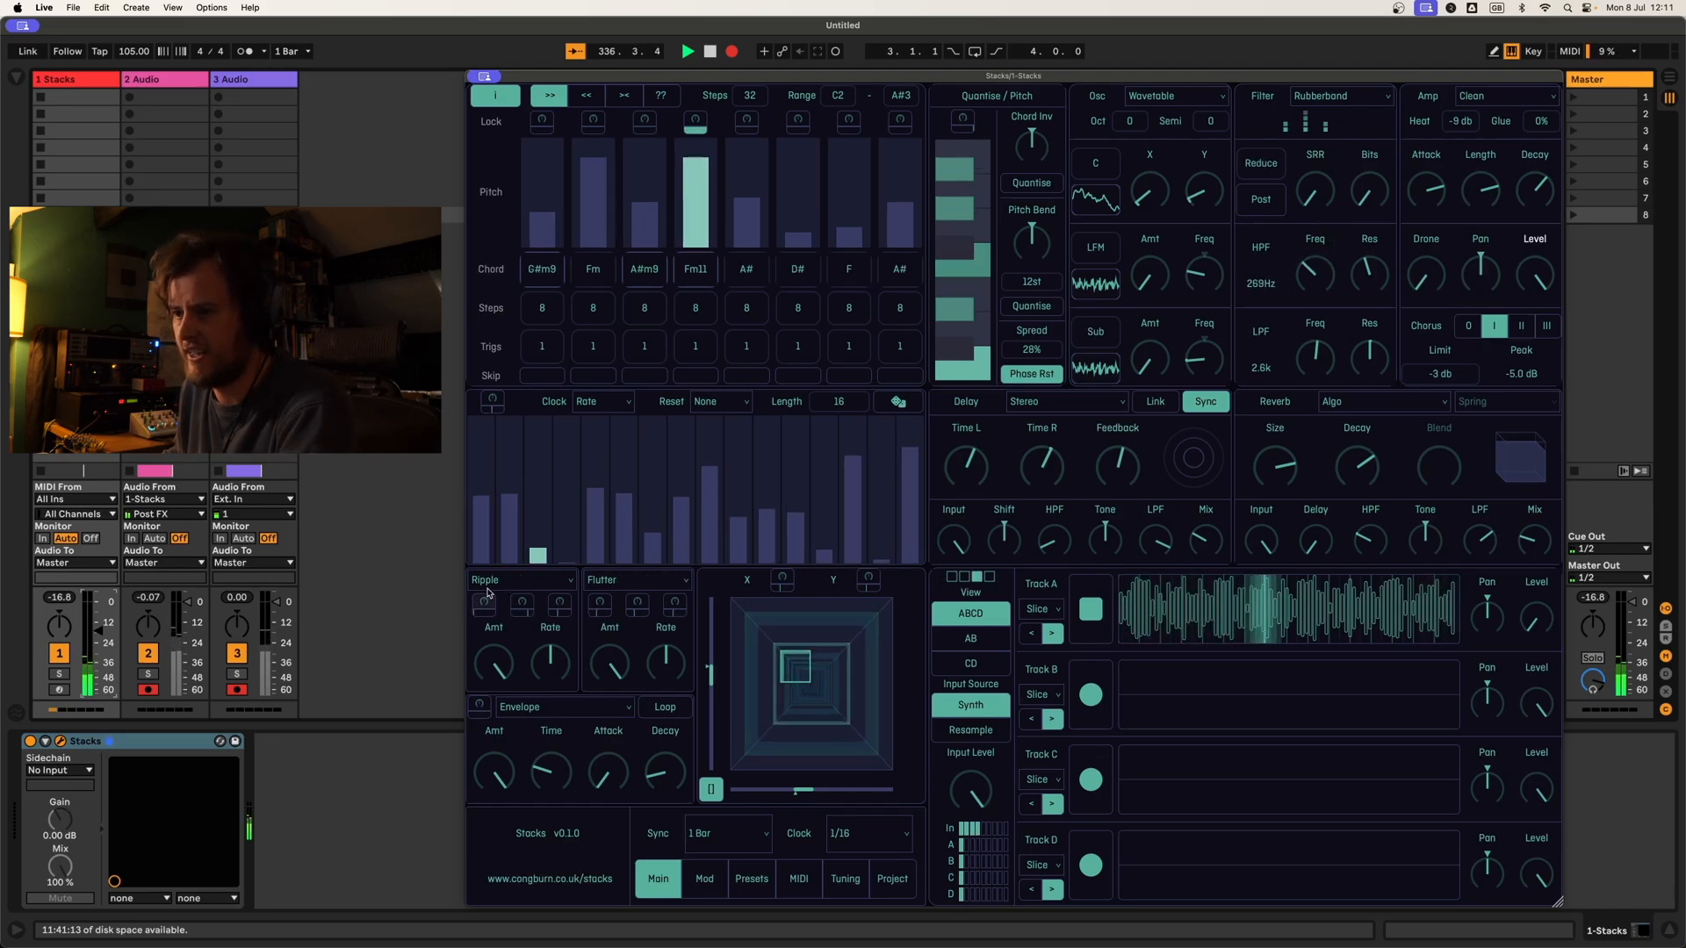
click(521, 602)
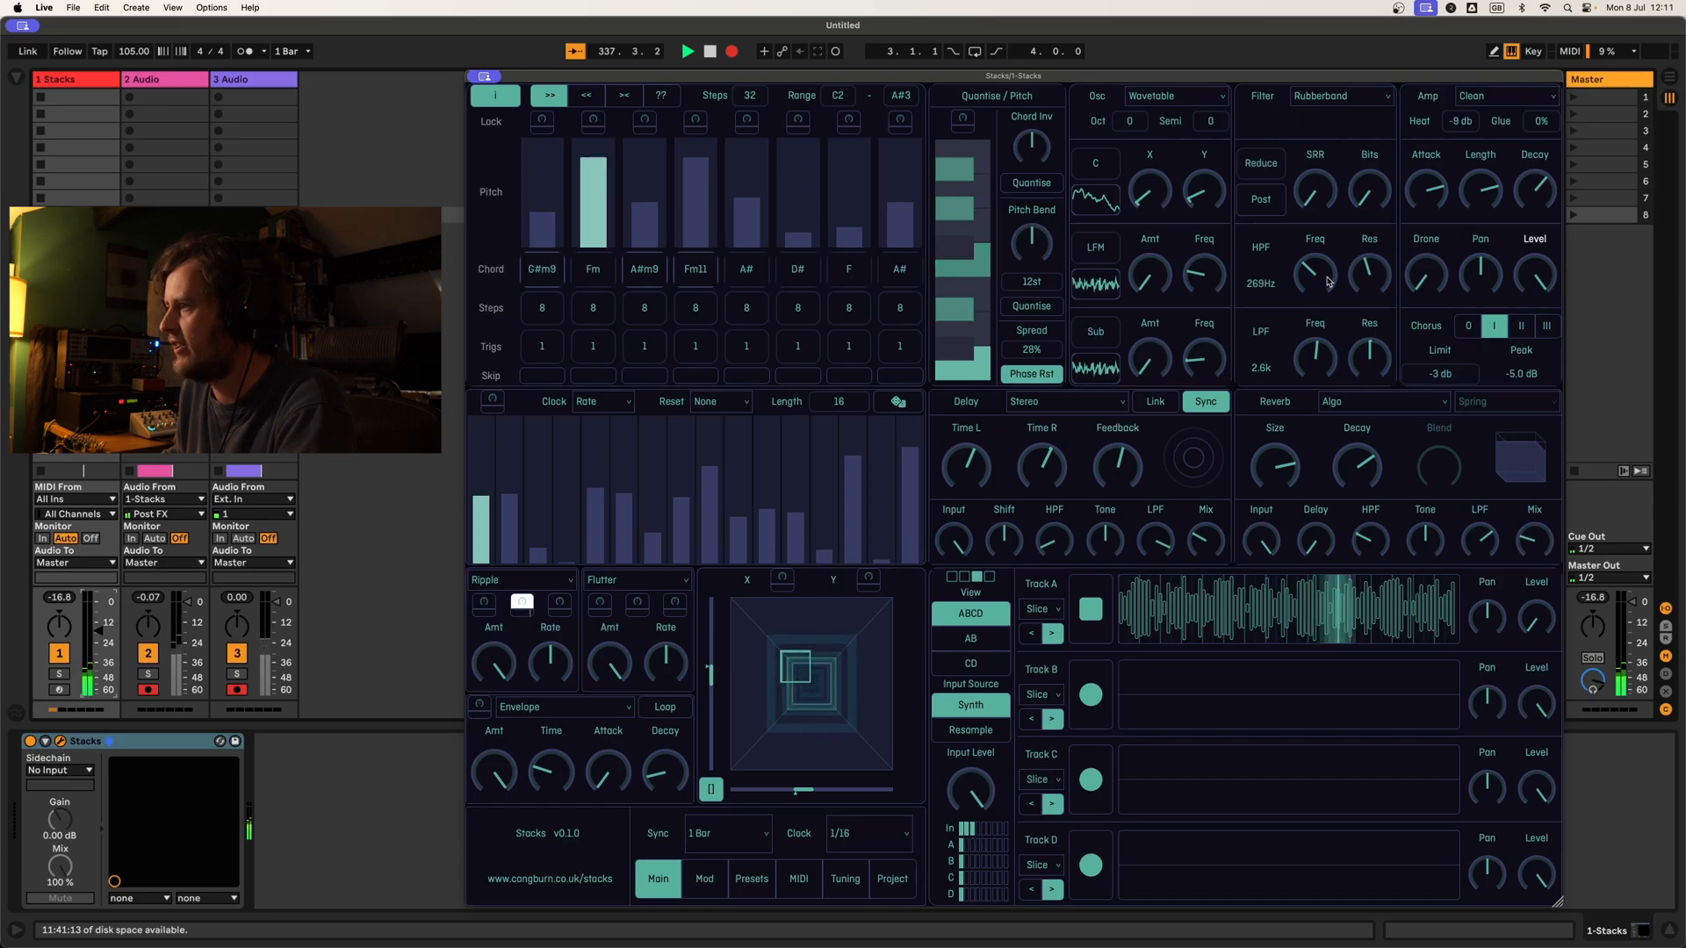
click(522, 603)
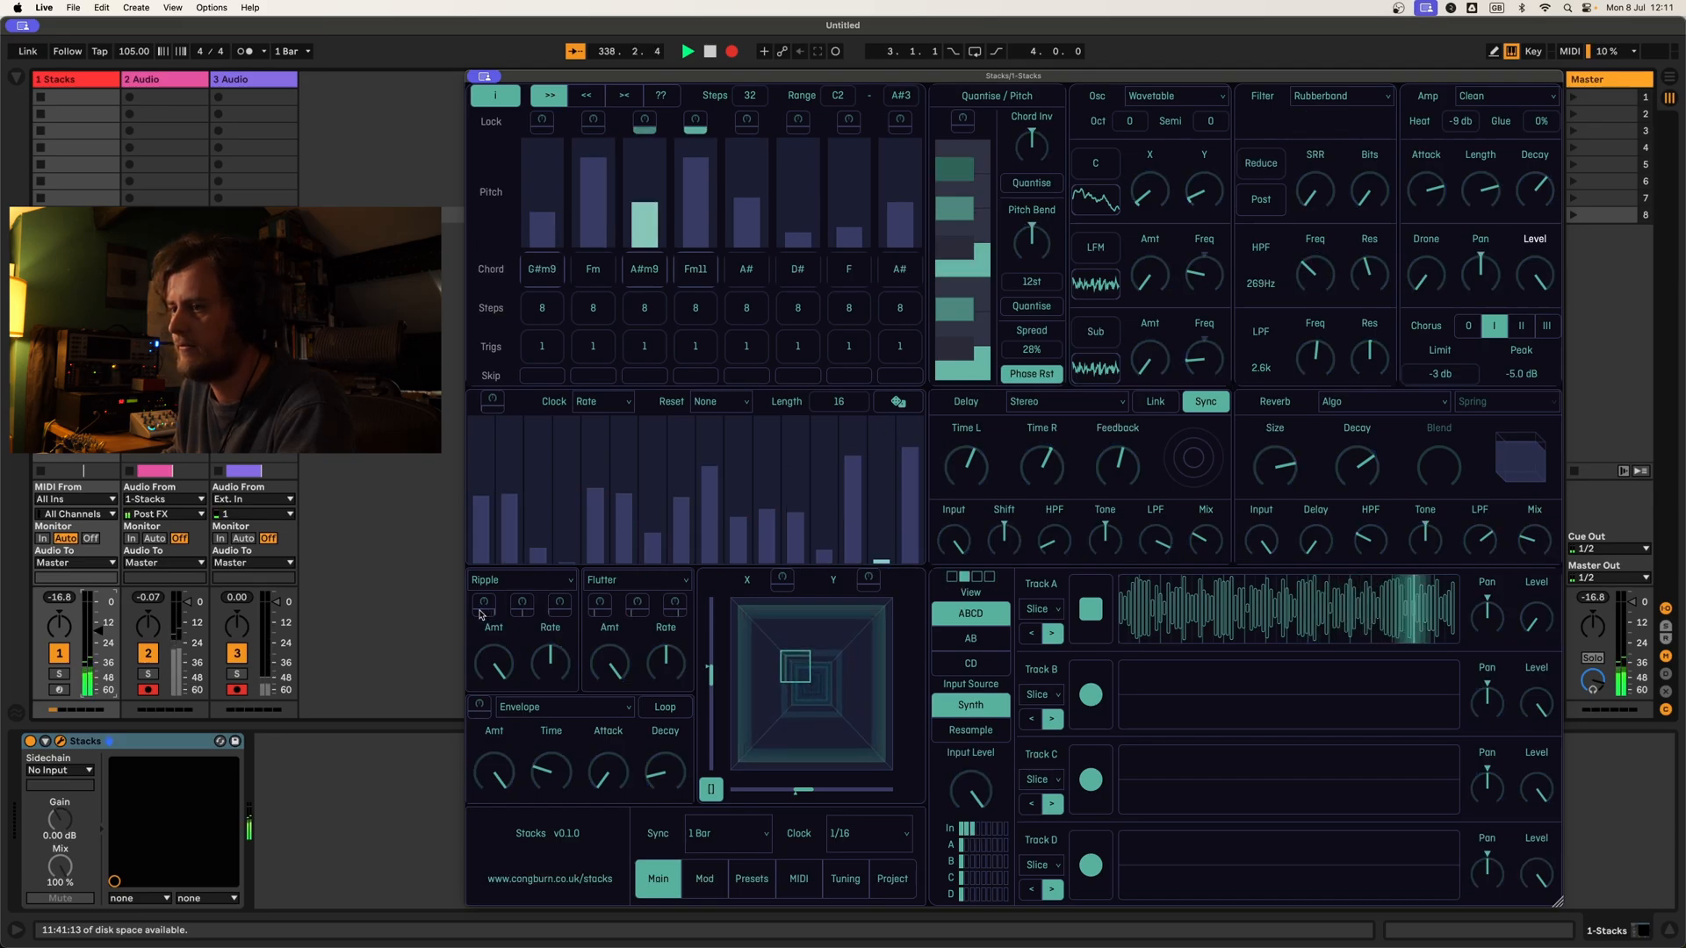
click(484, 603)
drag(1307, 361, 1316, 346)
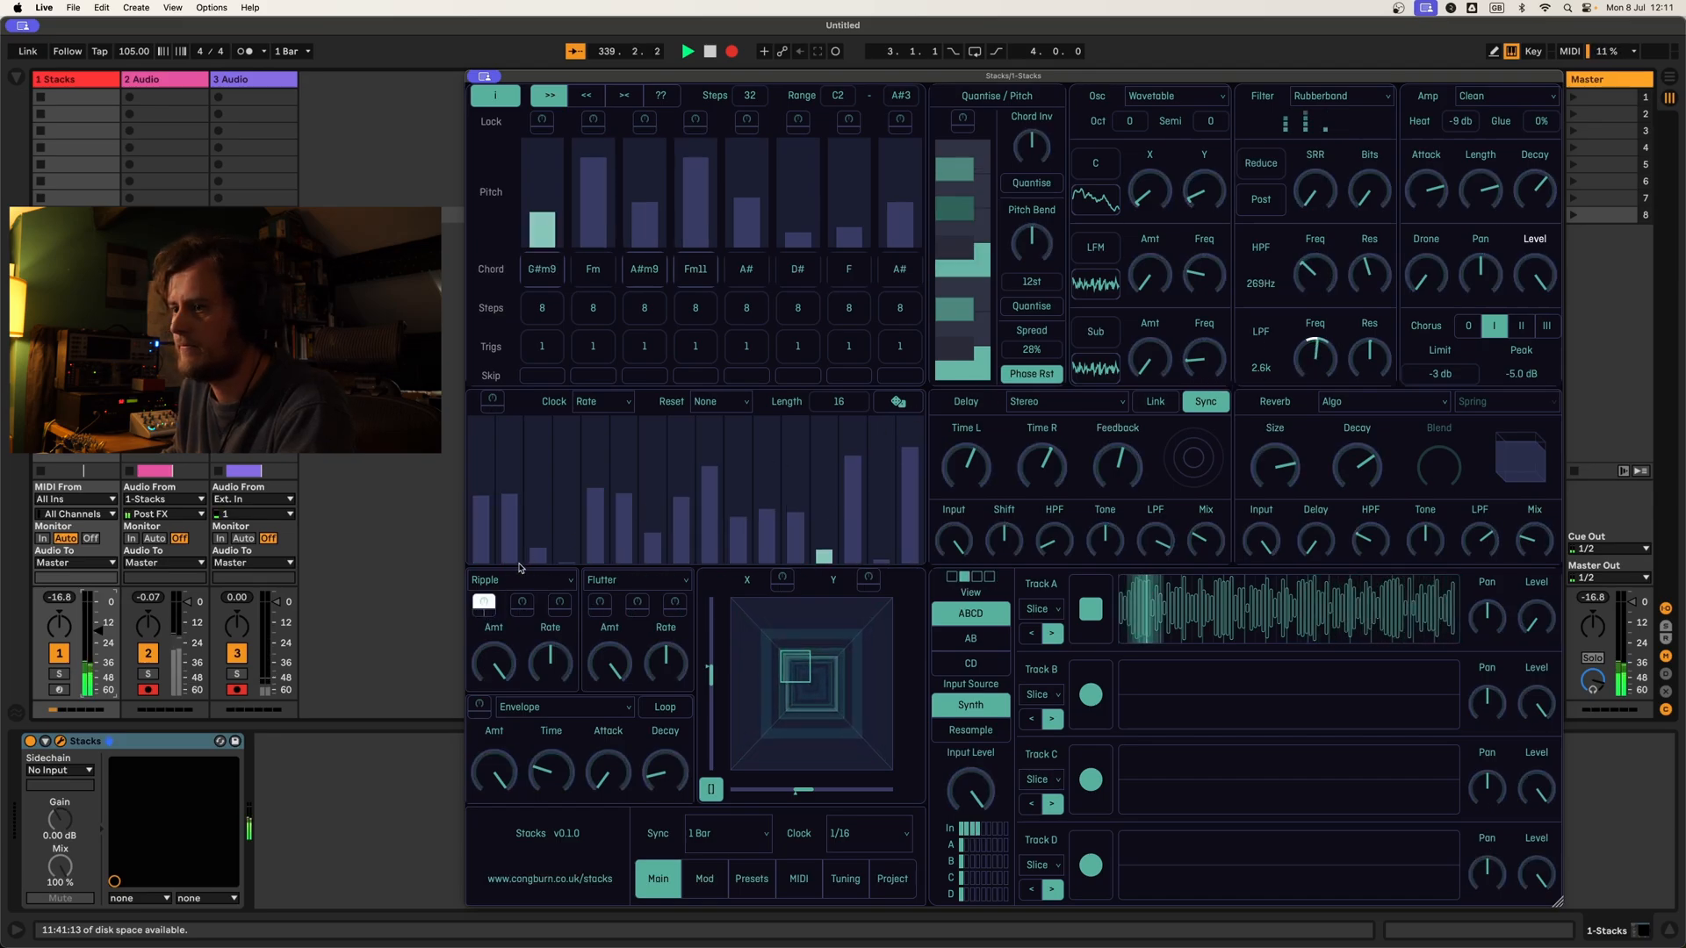
click(484, 603)
Step: Sweep the macro pad while capturing the synth into Track B, and start the recorded loop playing
drag(785, 689, 861, 673)
drag(851, 641, 787, 638)
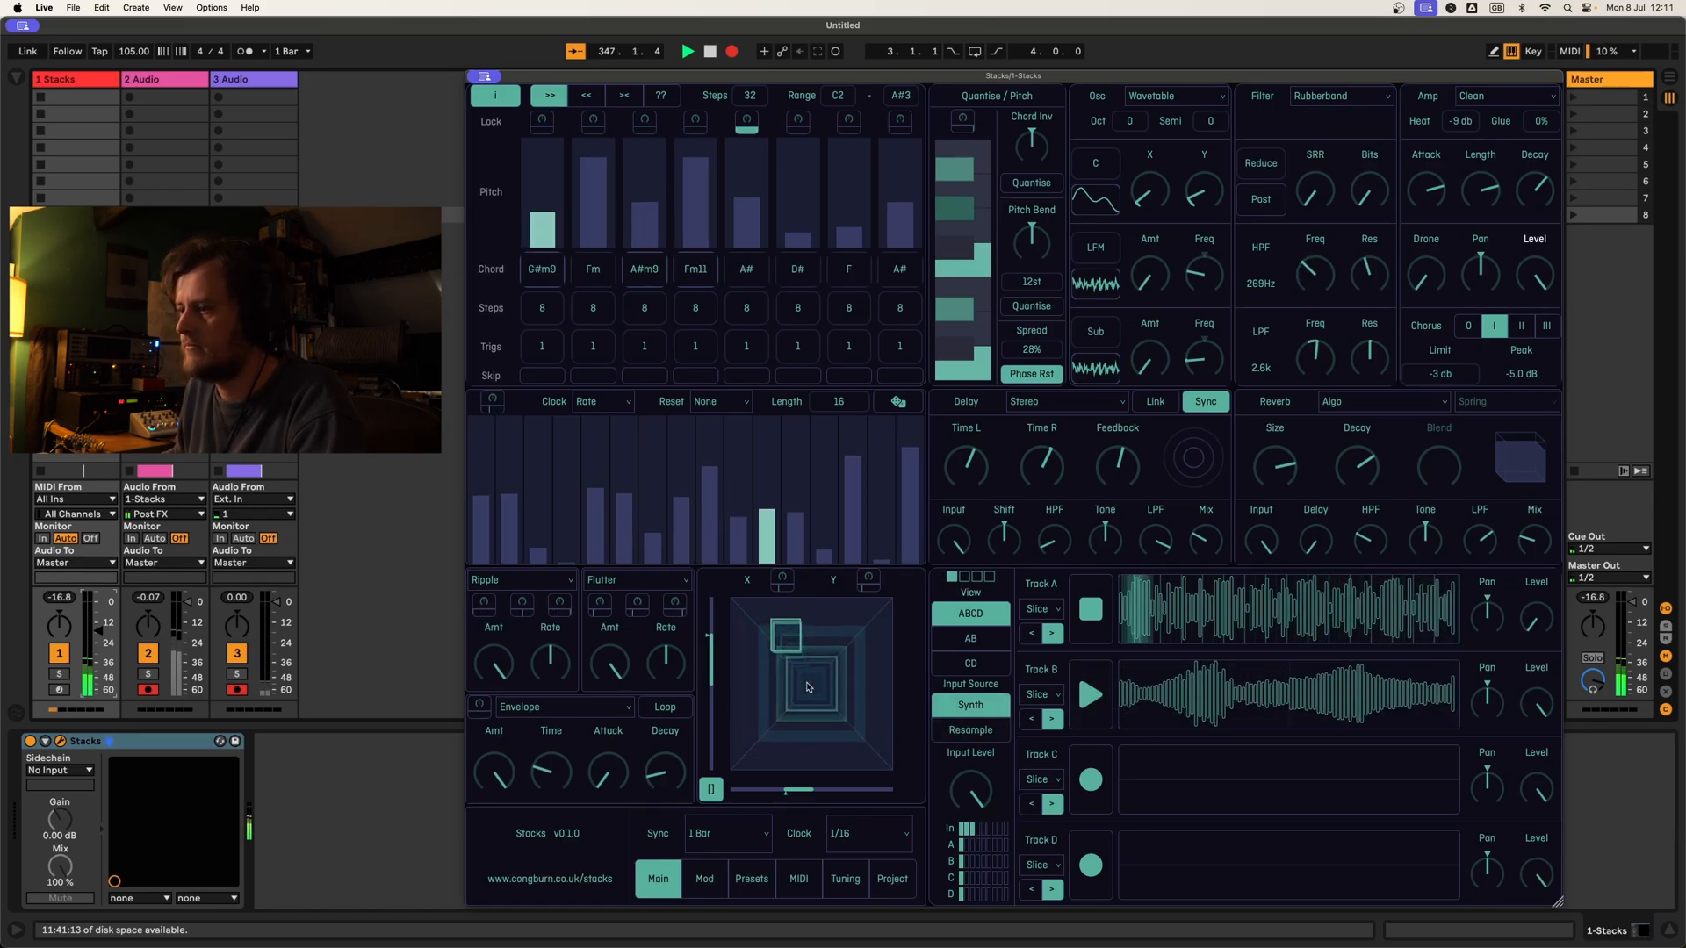
mouse_move(794, 636)
mouse_down()
mouse_move(839, 638)
mouse_move(853, 658)
mouse_move(844, 727)
mouse_move(800, 749)
mouse_move(779, 707)
mouse_move(785, 632)
mouse_up()
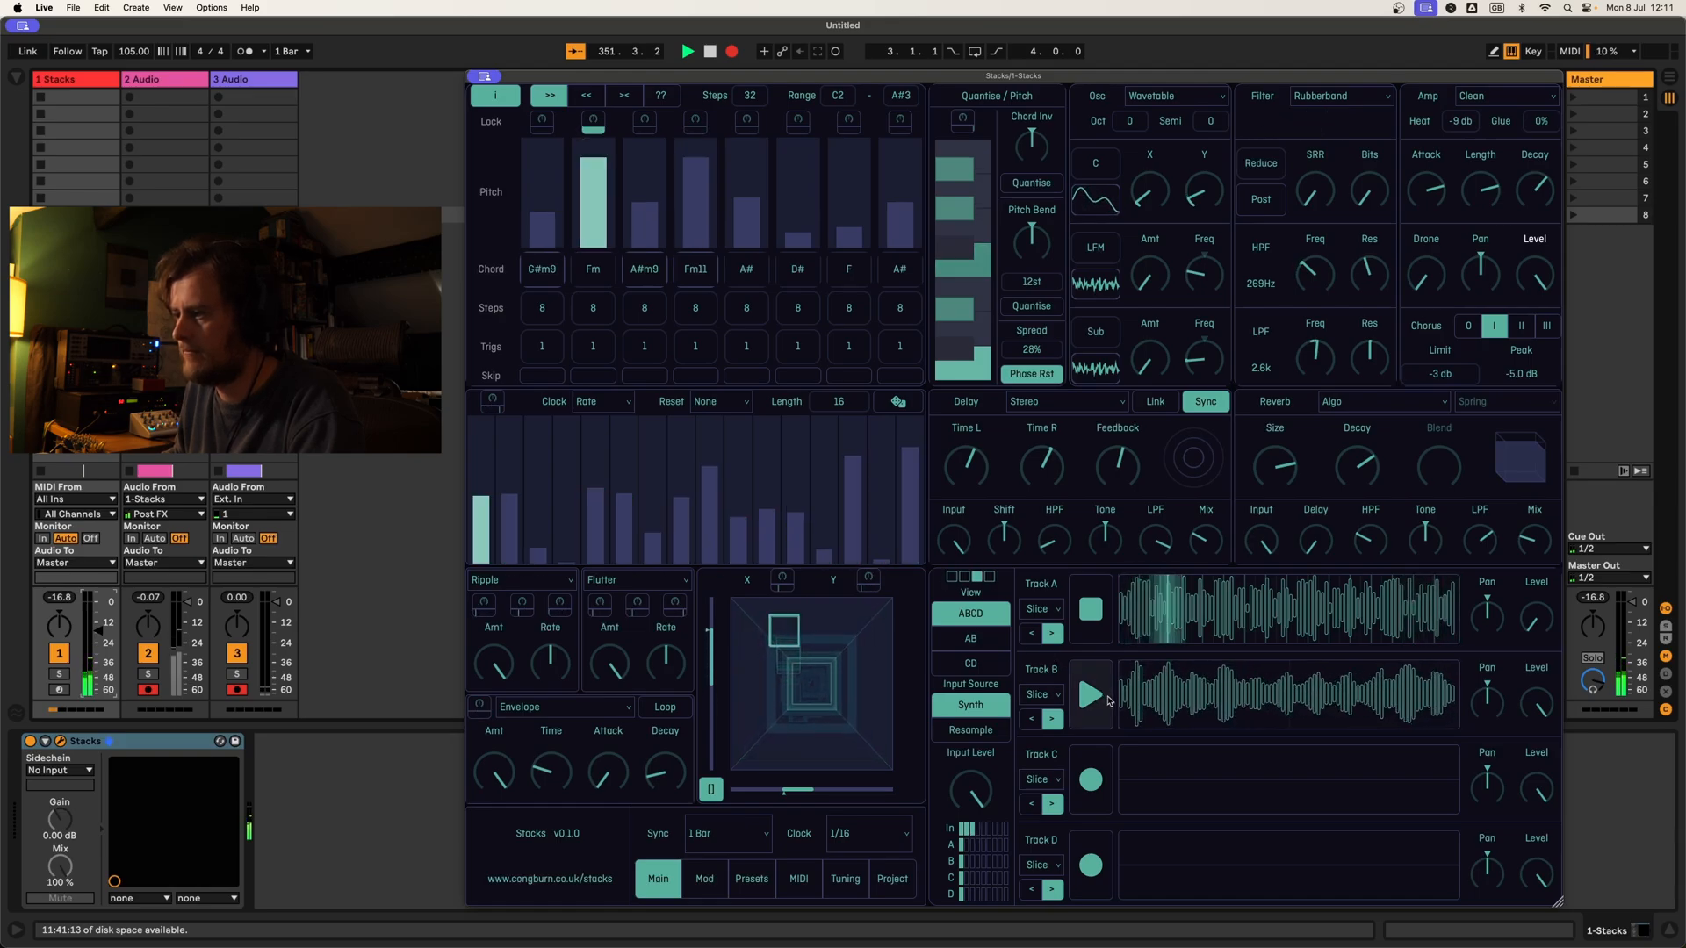
click(1072, 711)
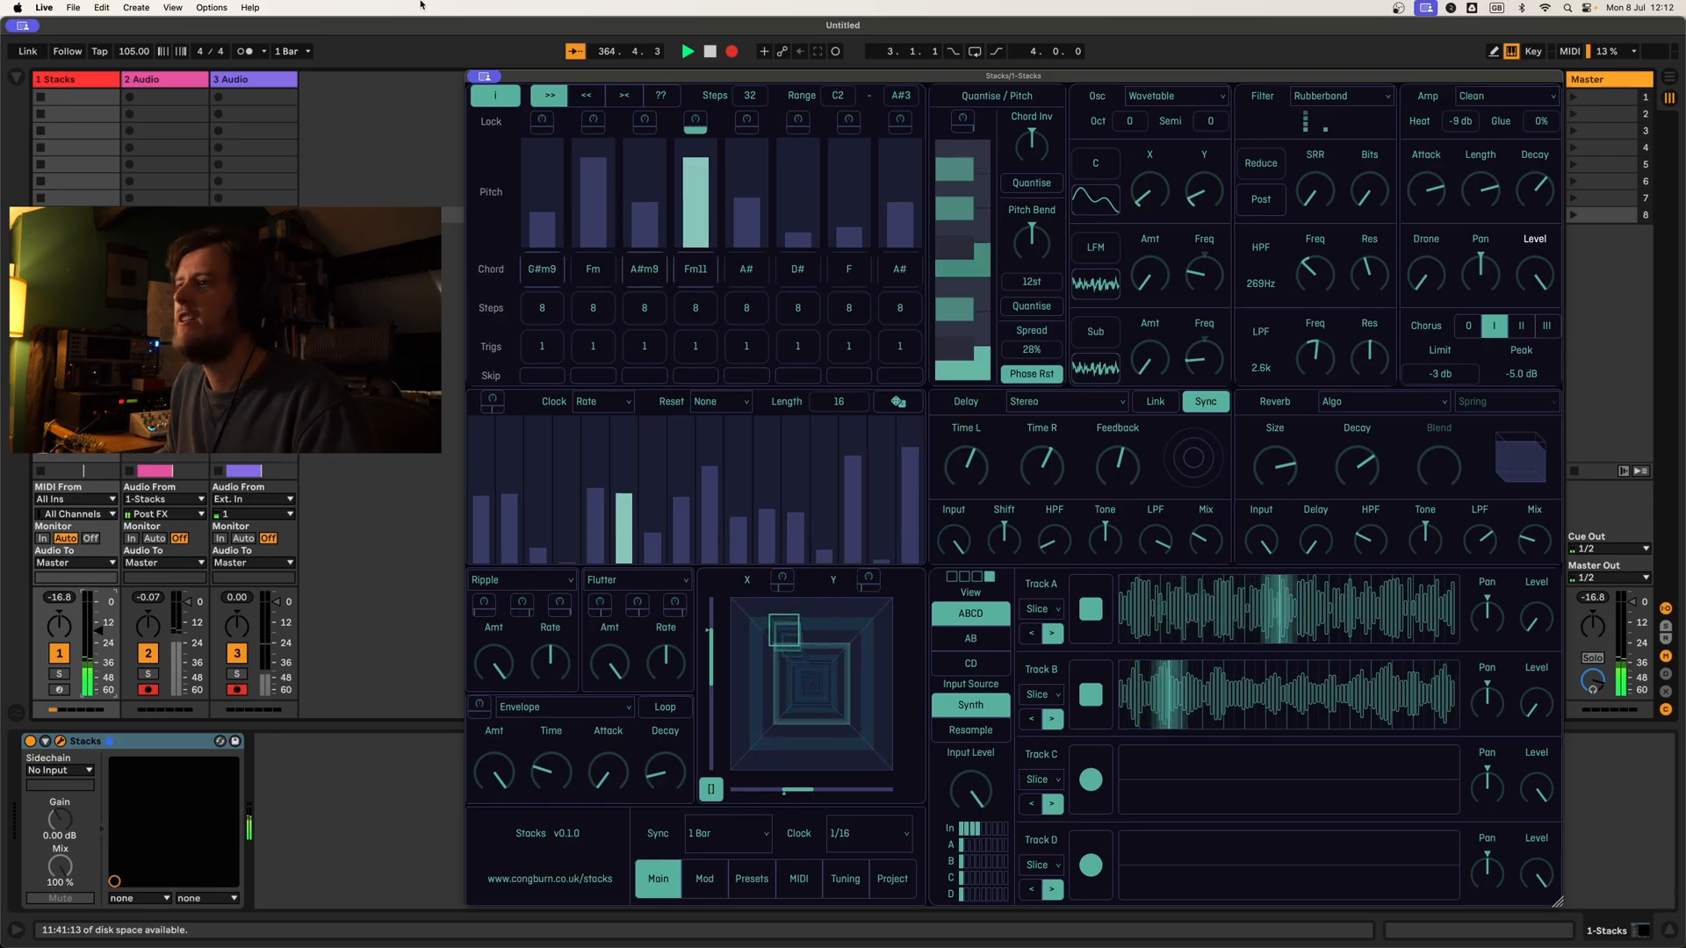
Step: Set the pitch sequence to 4 steps and the first stage to a length of 4 steps with a single G# note
drag(750, 97, 749, 105)
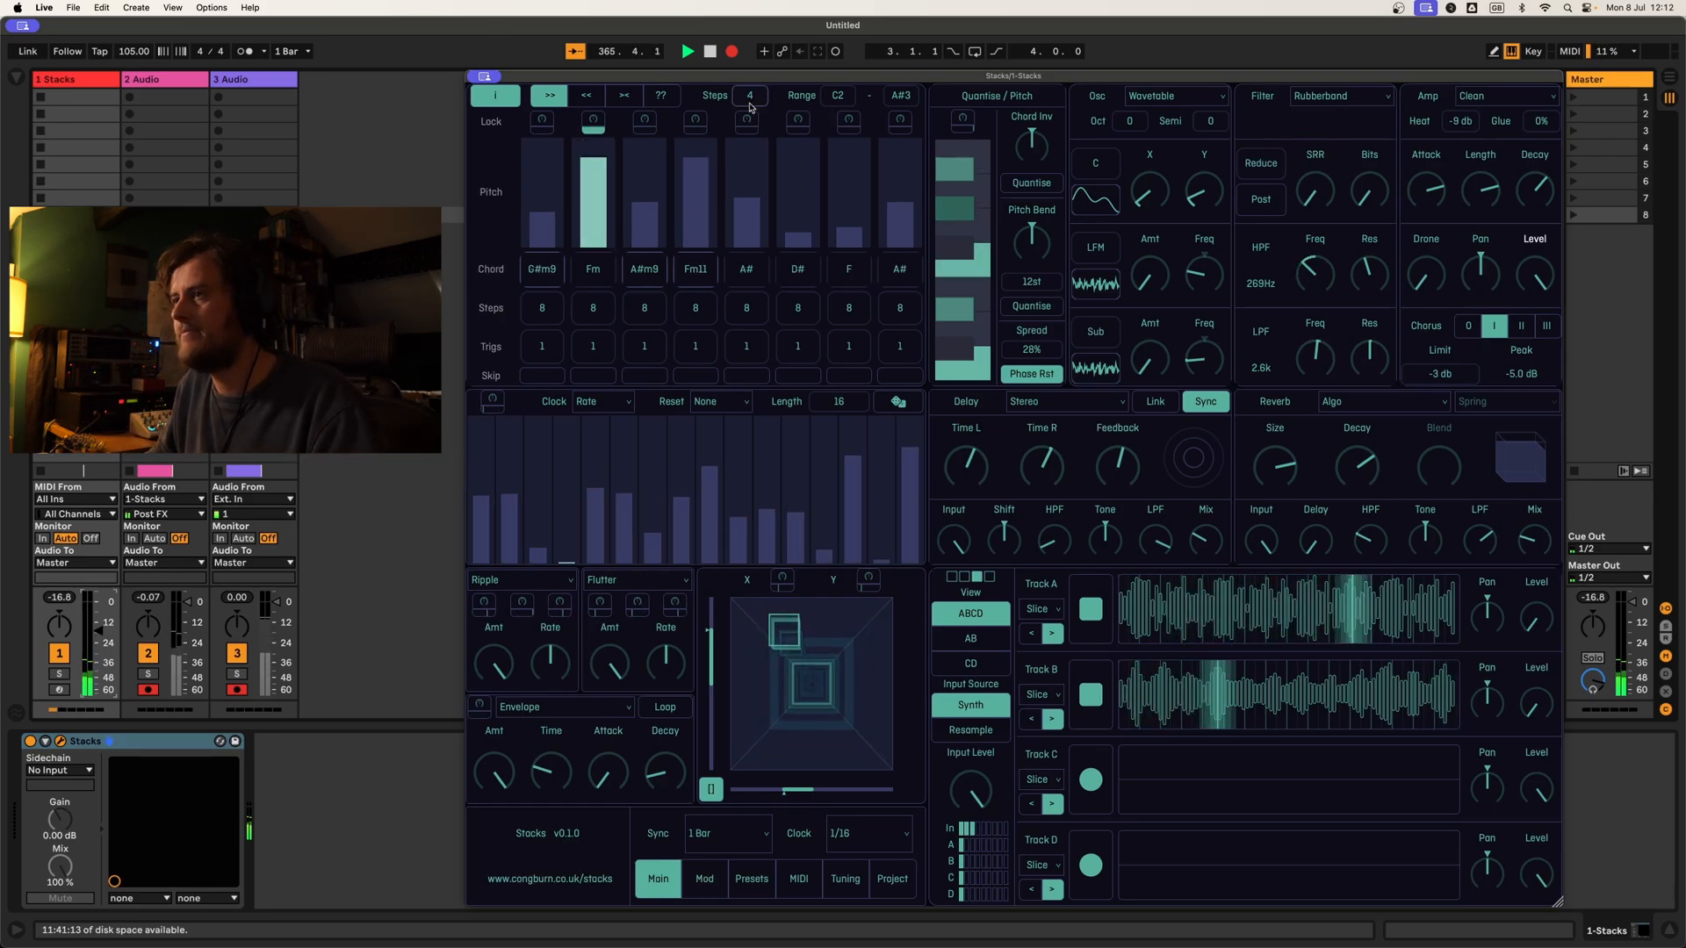
drag(554, 320, 553, 328)
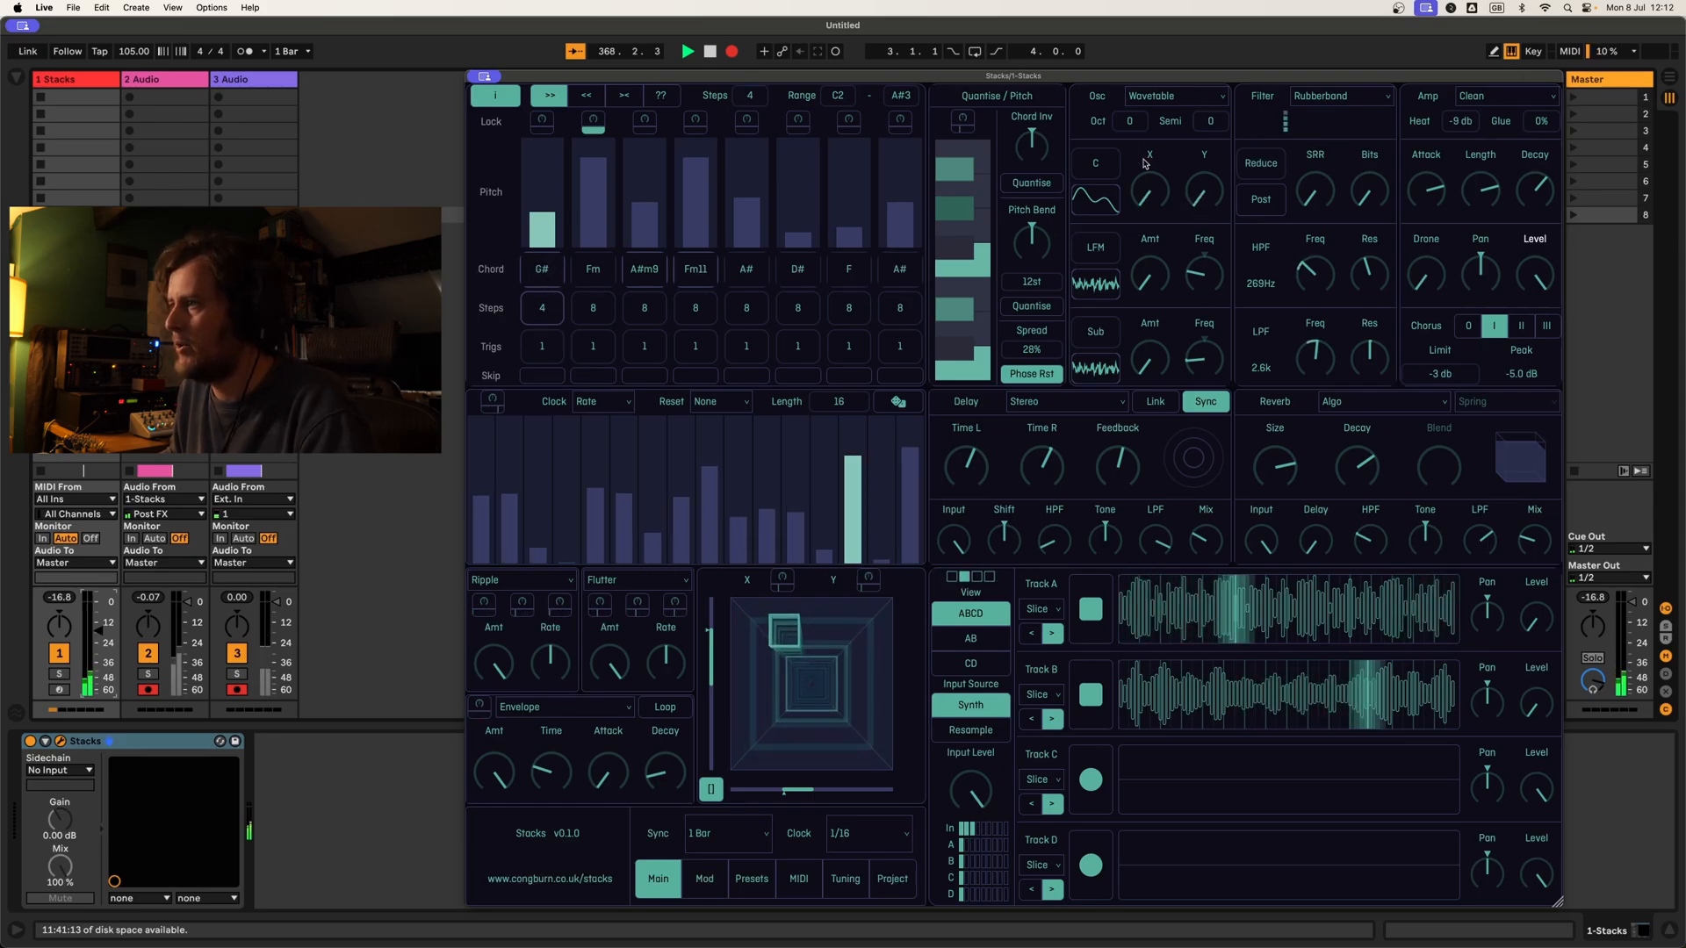
Step: Switch the oscillator to wavetable bank A at octave -1, with the high-pass filter at 29 Hz and the low-pass at 913 Hz
click(1098, 162)
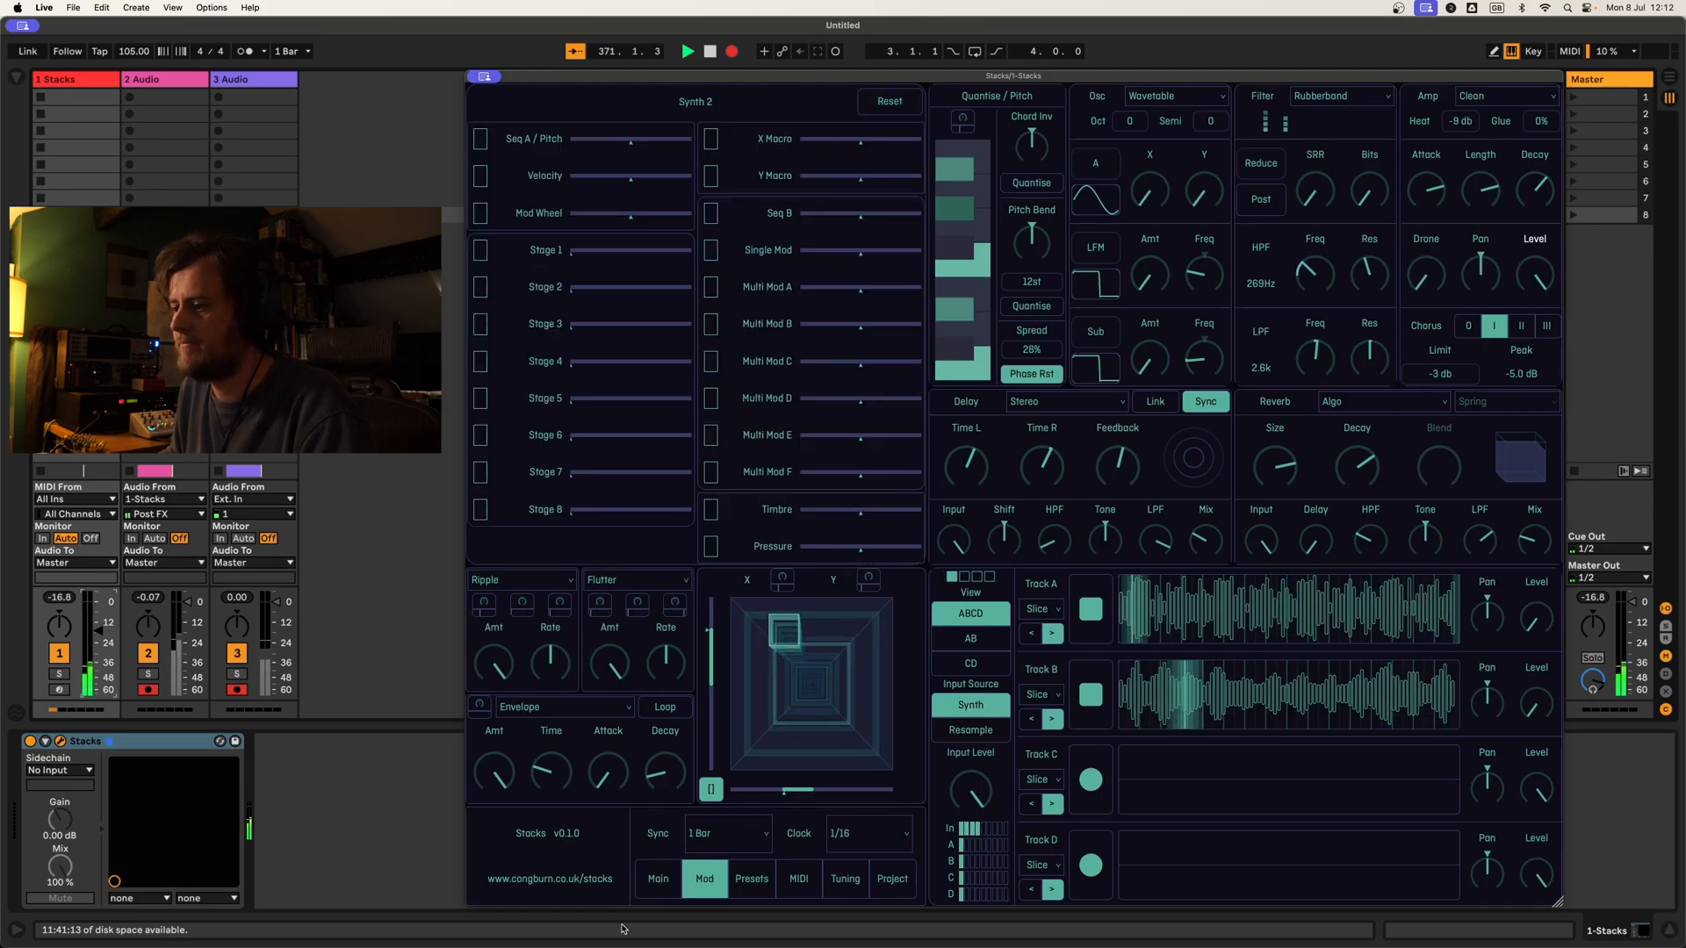
click(654, 879)
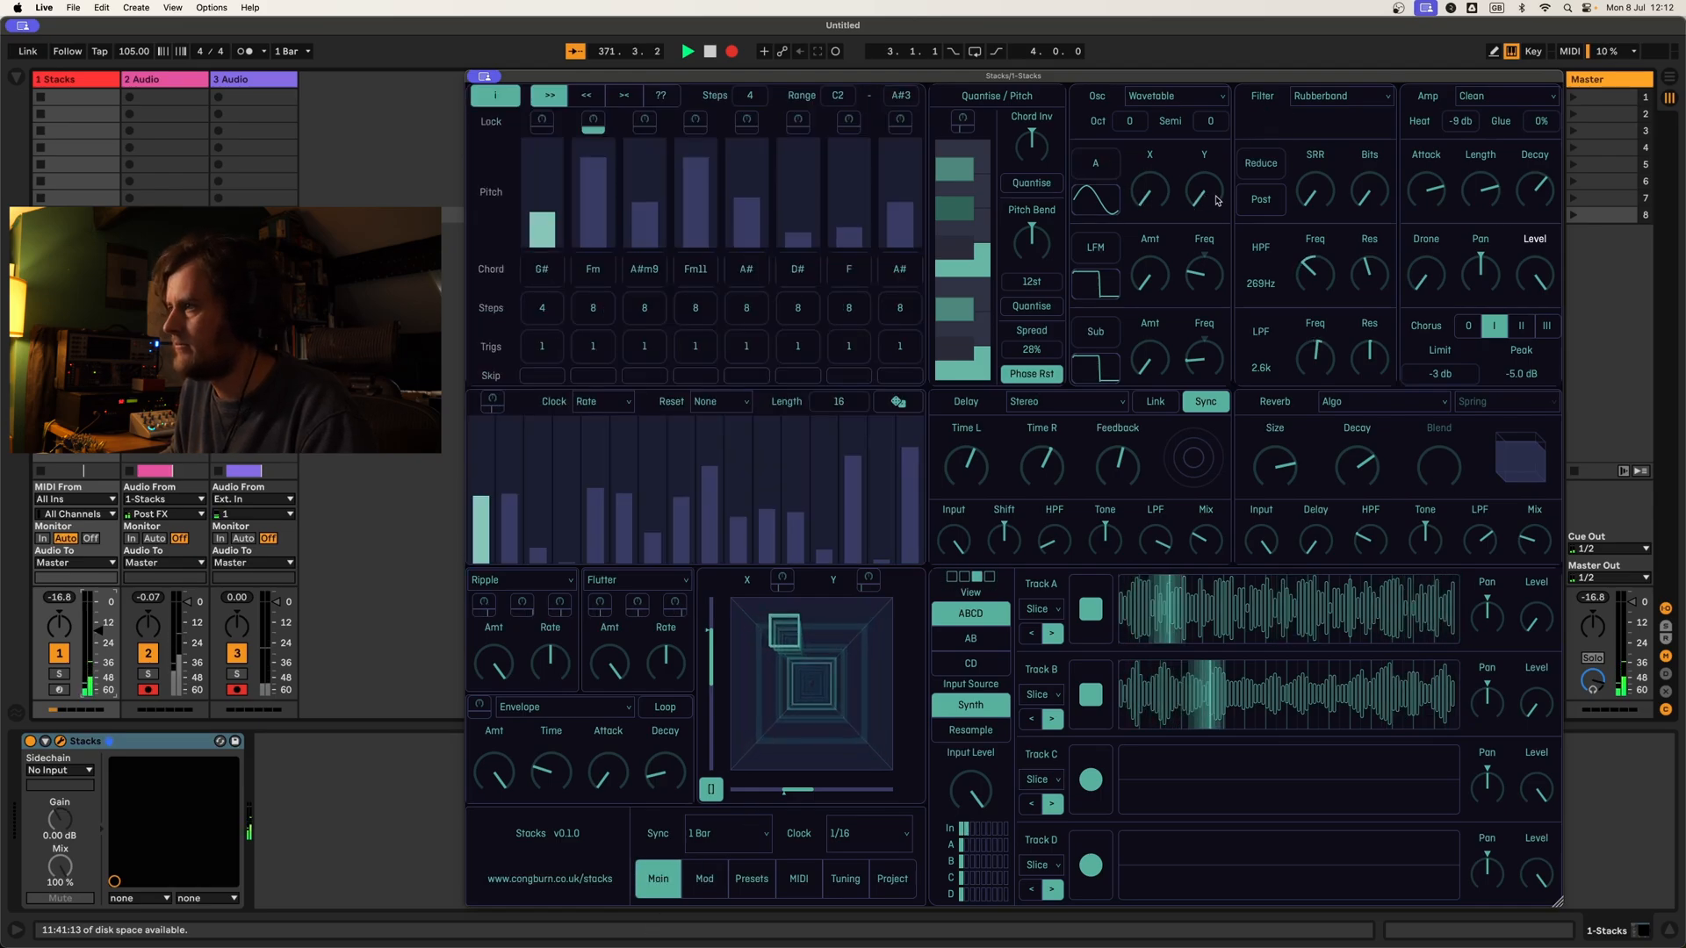
click(1296, 273)
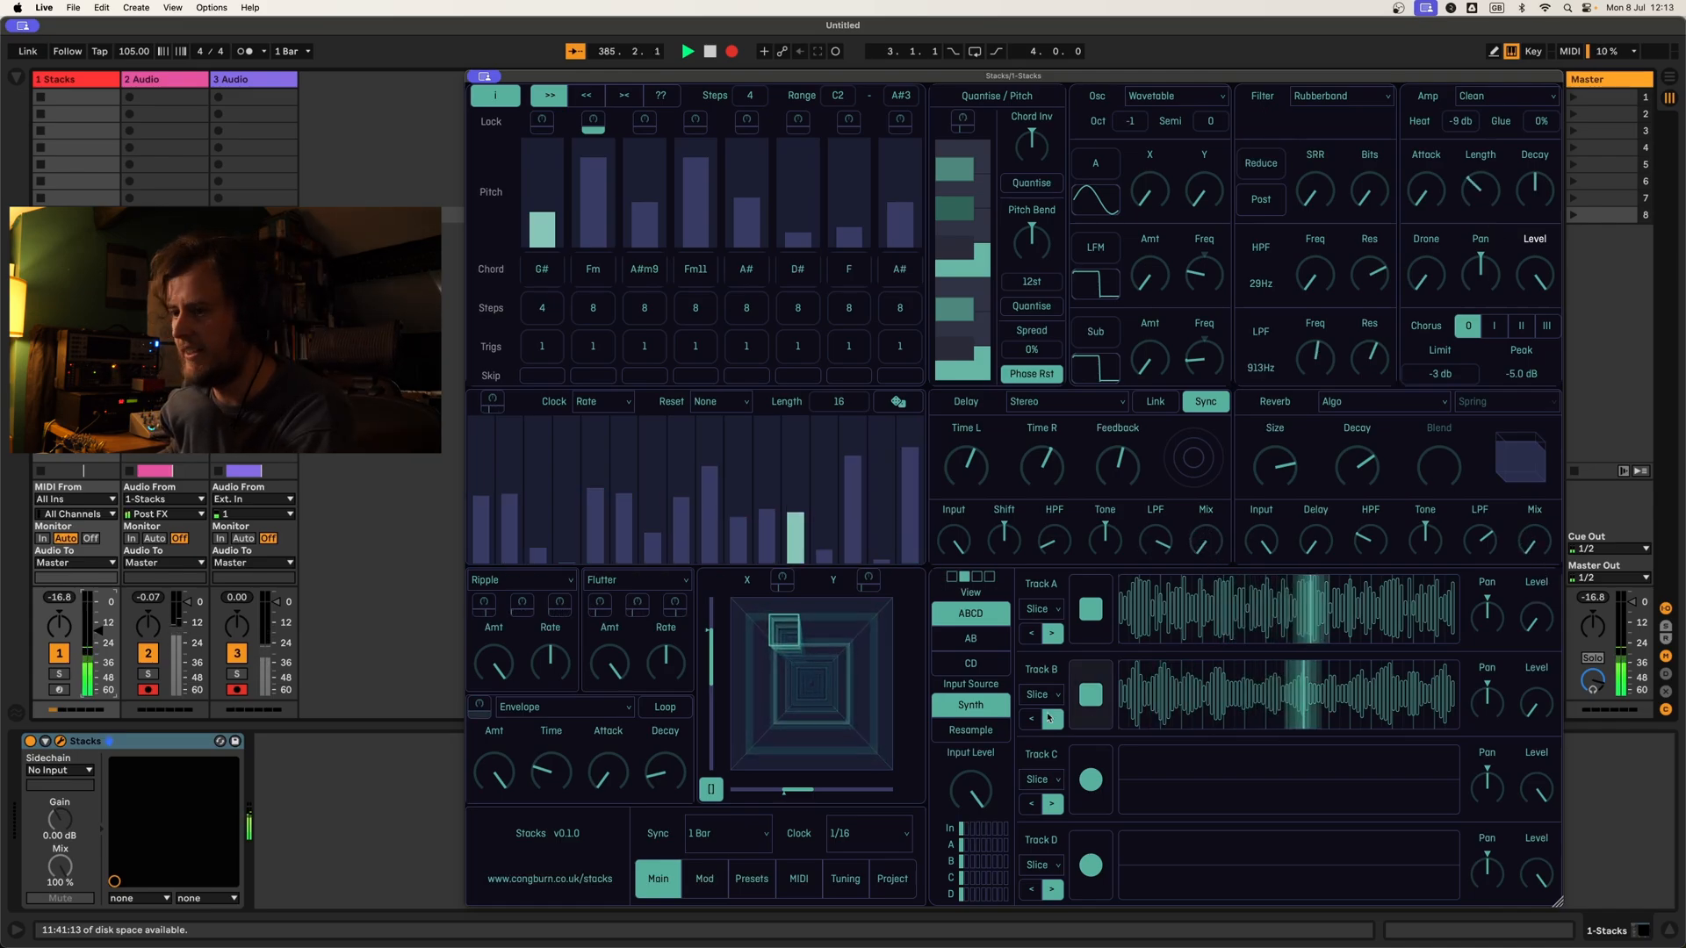
Step: Assign the envelope to modulate the pitch bend and set the bend range to 24 semitones
click(481, 703)
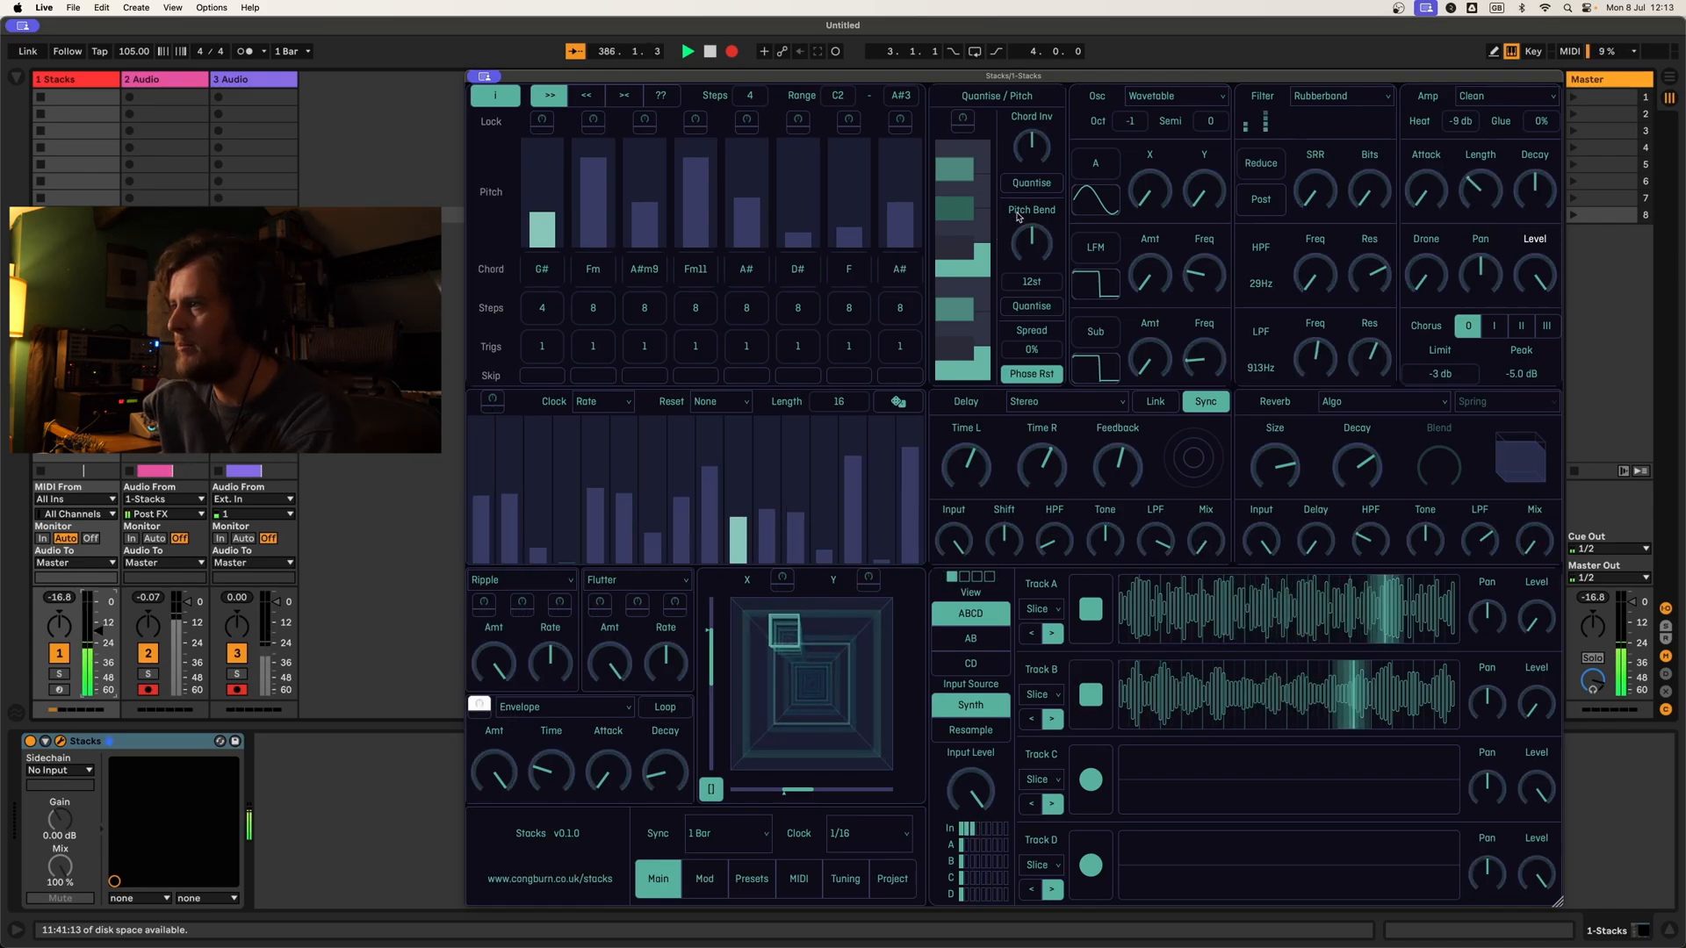
click(481, 706)
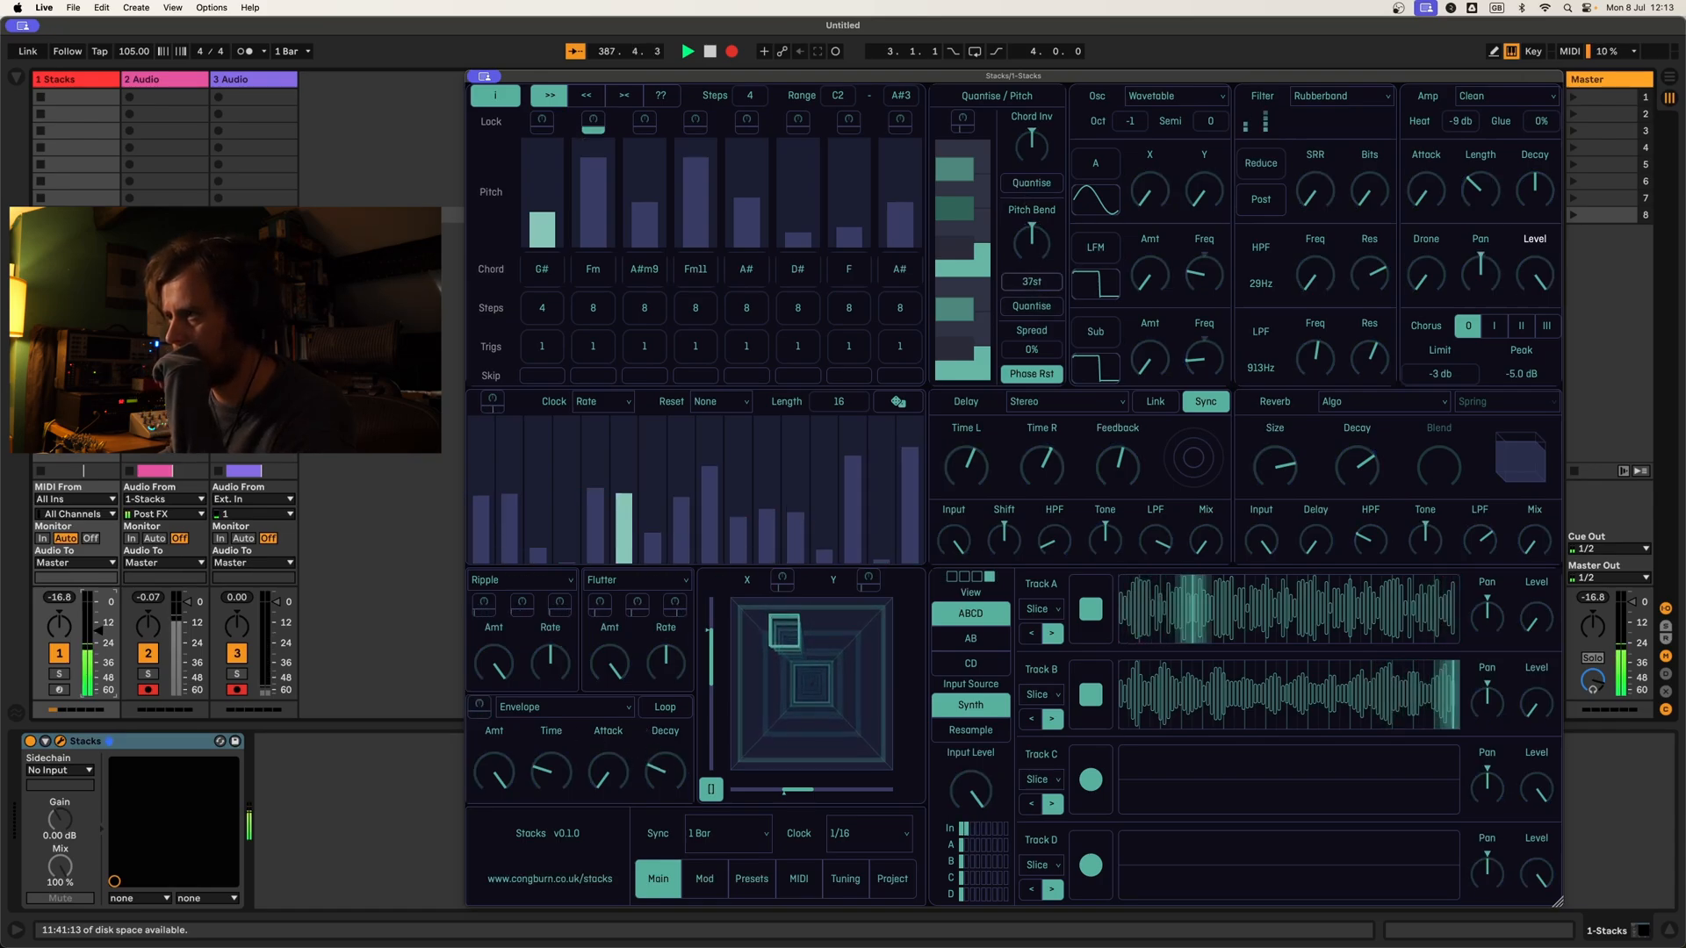
drag(1031, 282, 1032, 279)
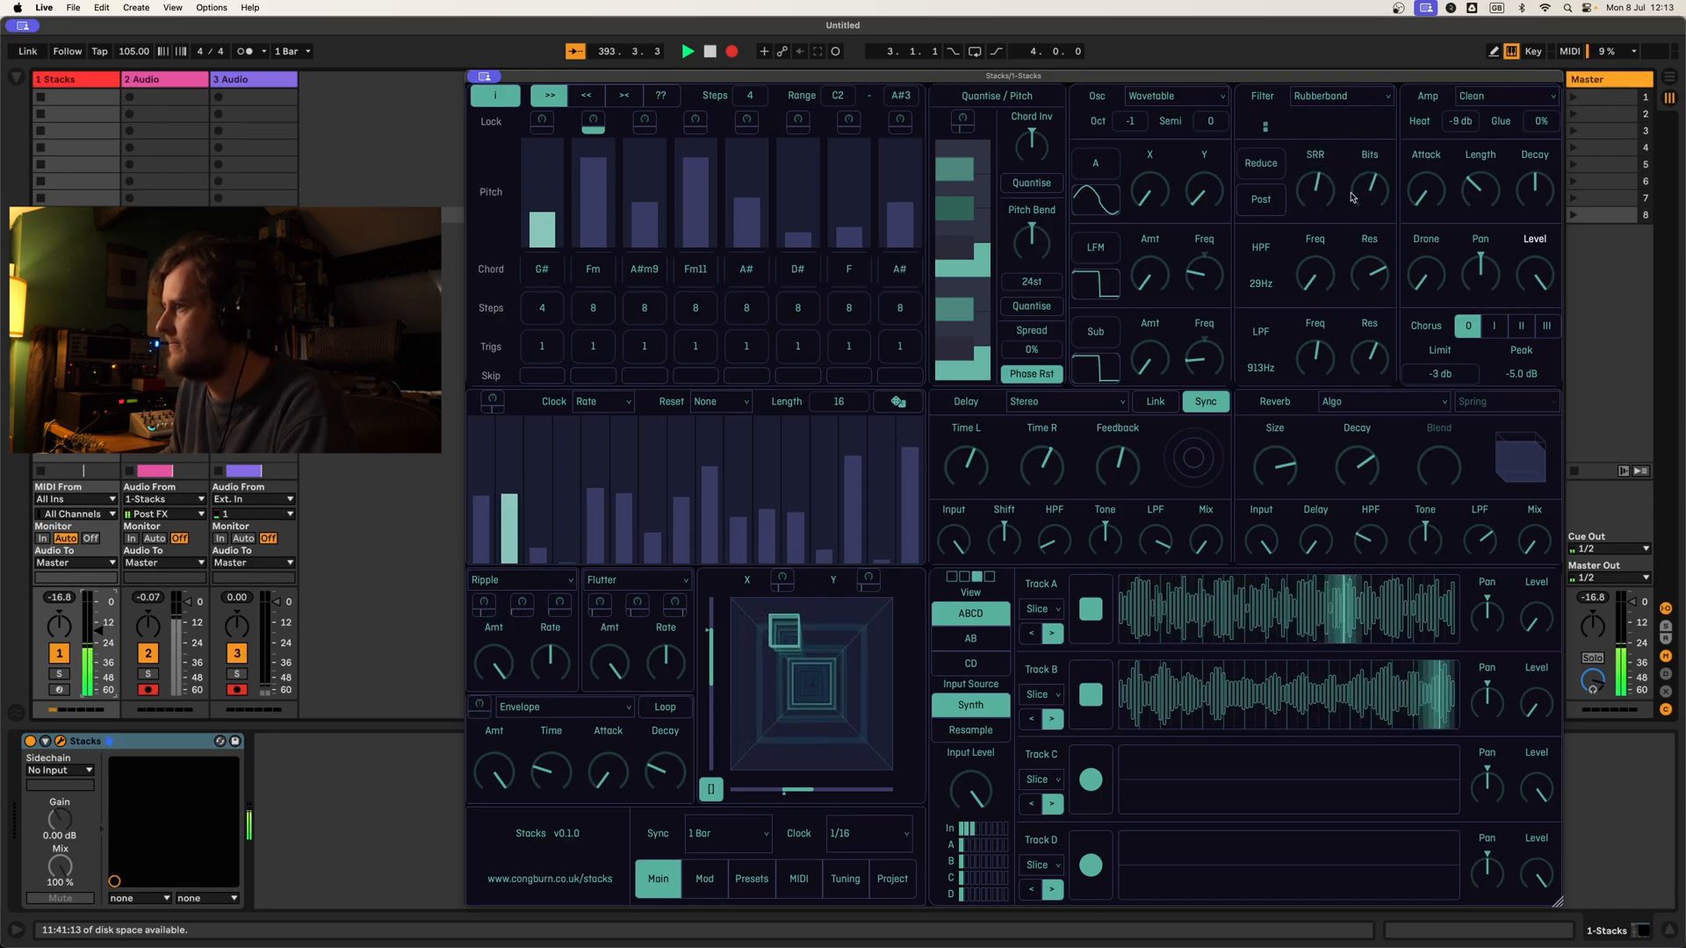
Step: Set the bit reduction to Pre, assign the envelope to the low-pass frequency and set that frequency to 120 Hz
click(1262, 201)
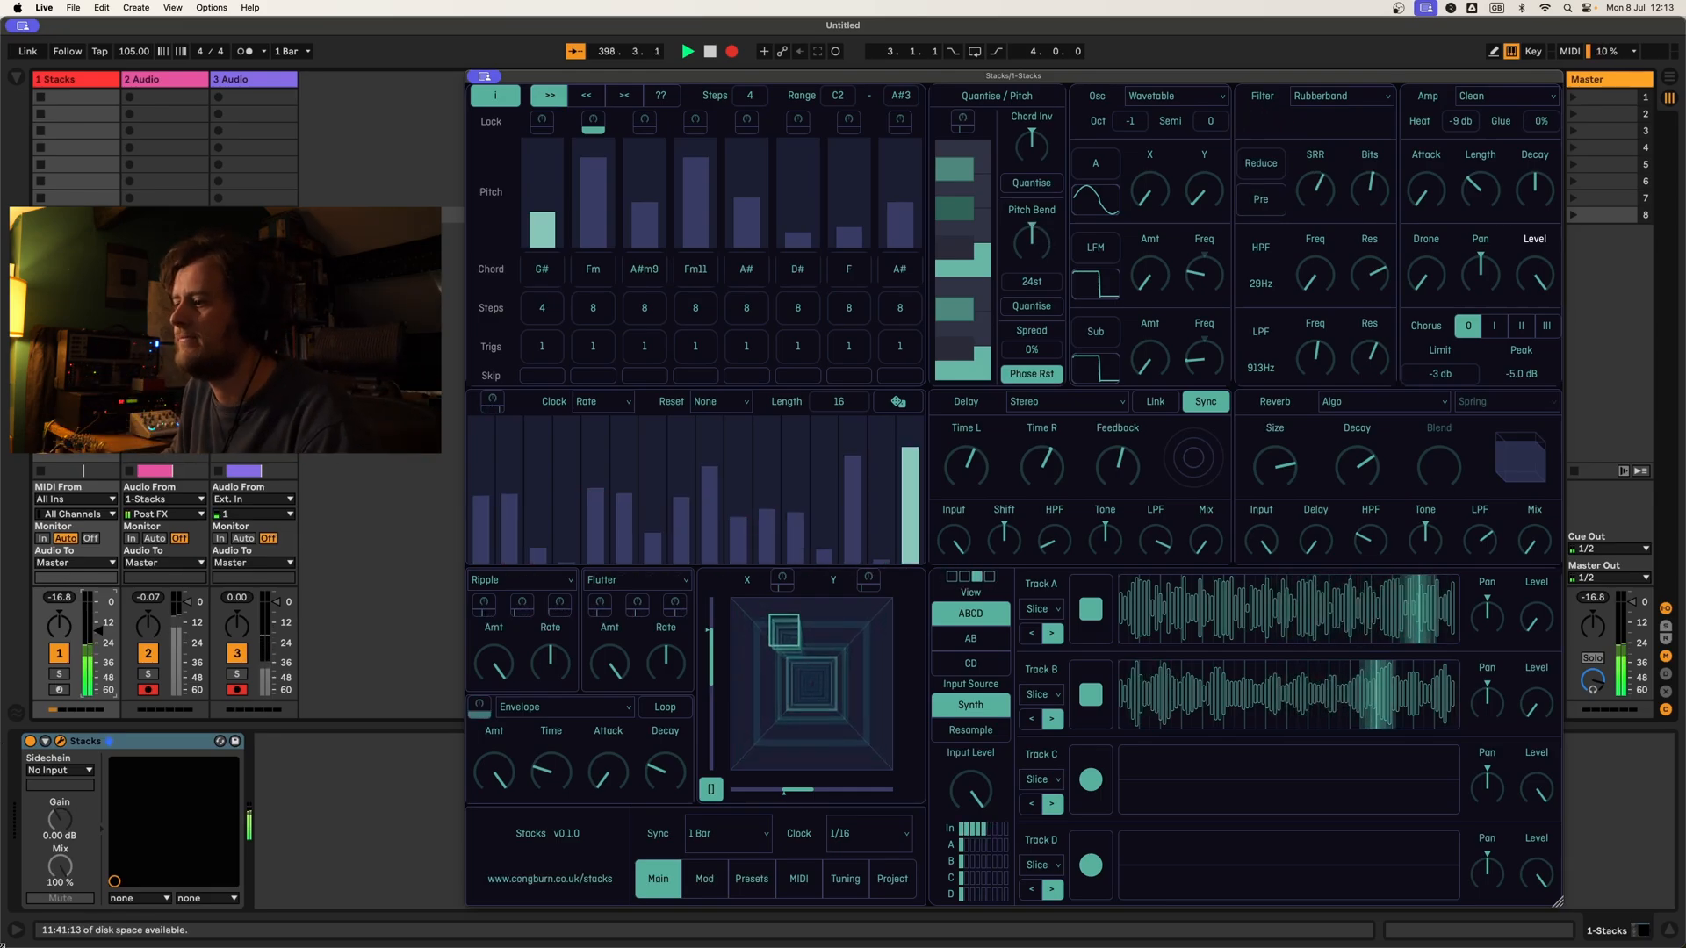
click(480, 705)
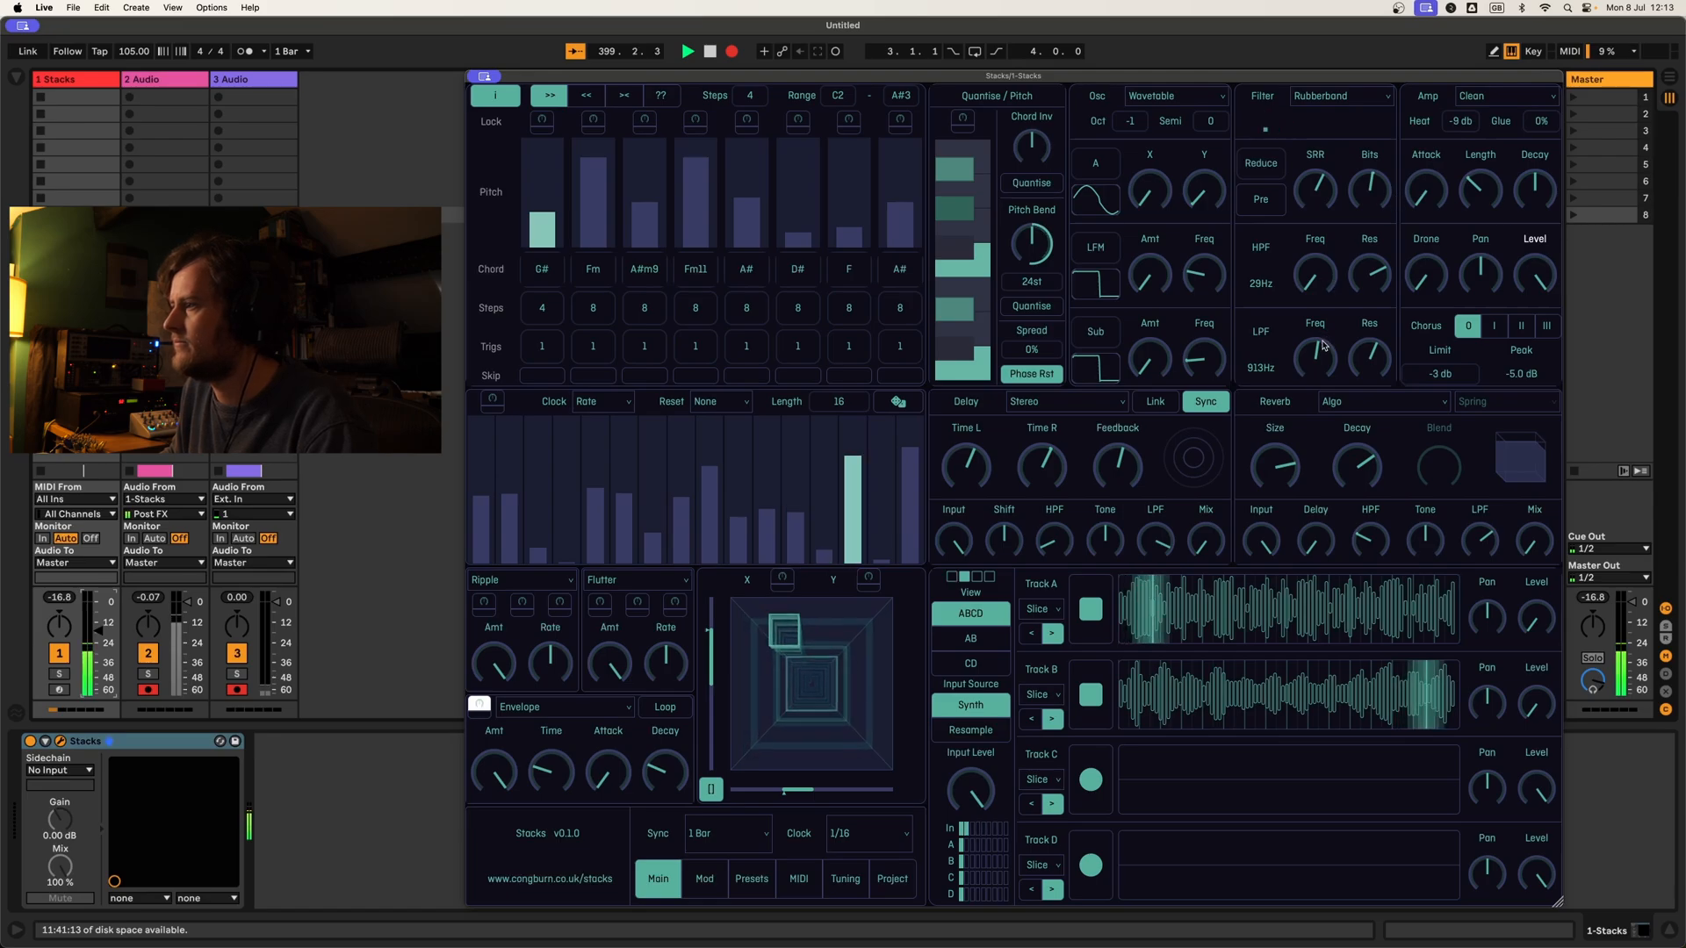
click(472, 699)
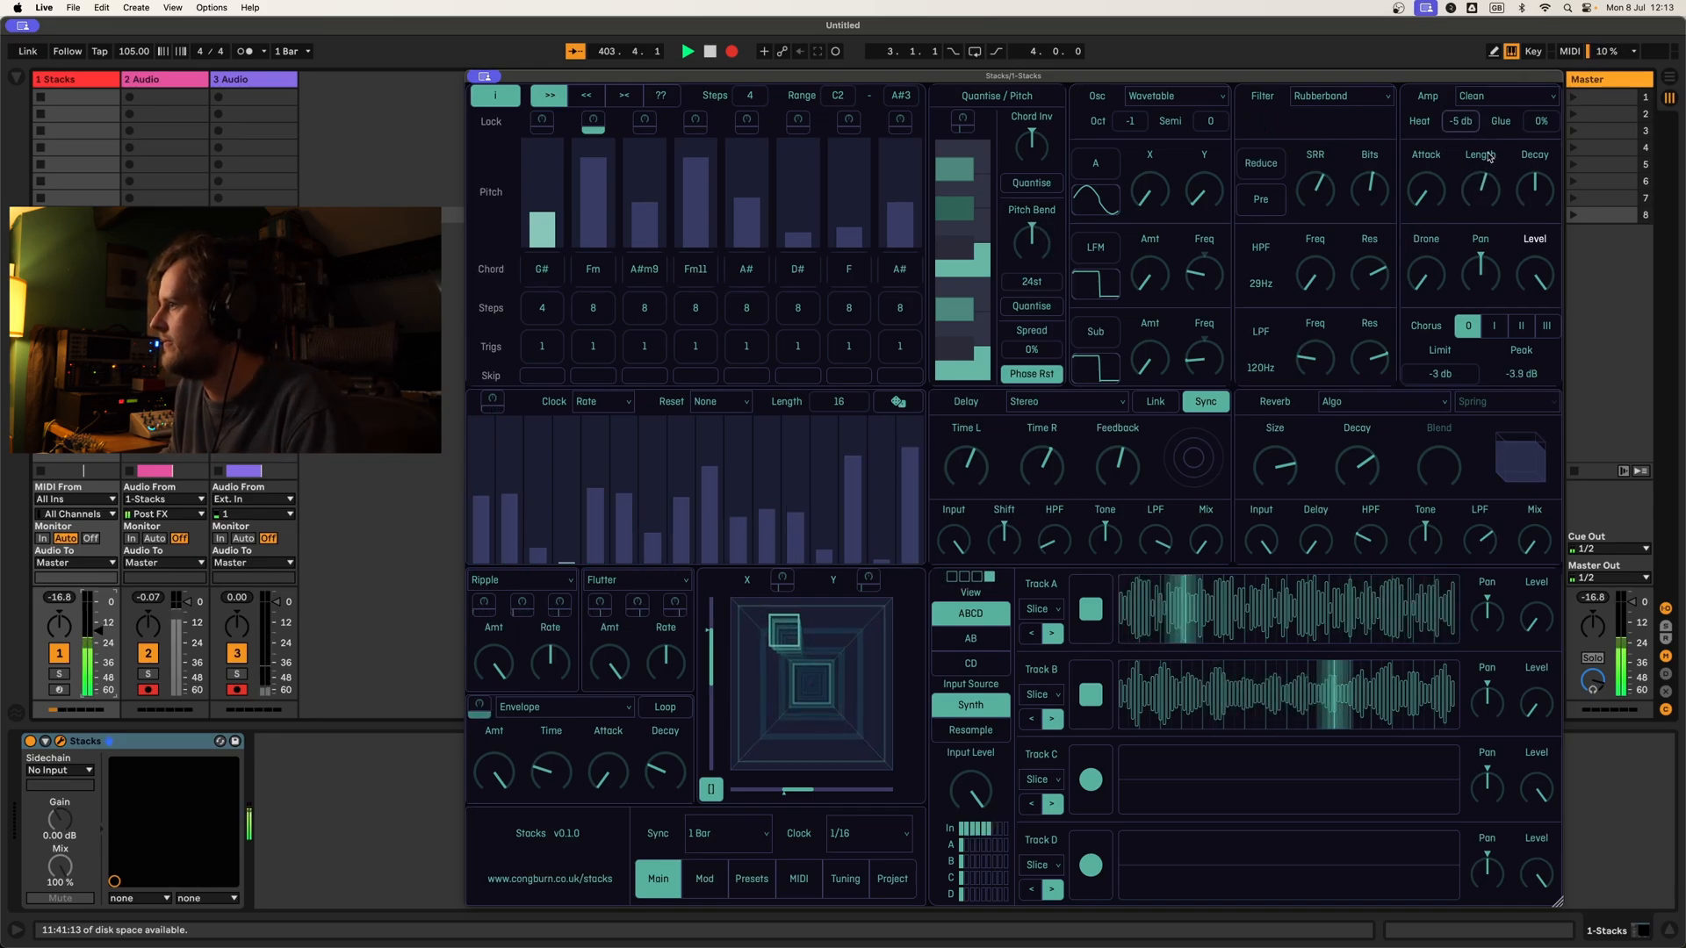
Step: Shorten the amp length, capture the kick sound into Track C and start its loop playing
drag(1498, 192, 1501, 210)
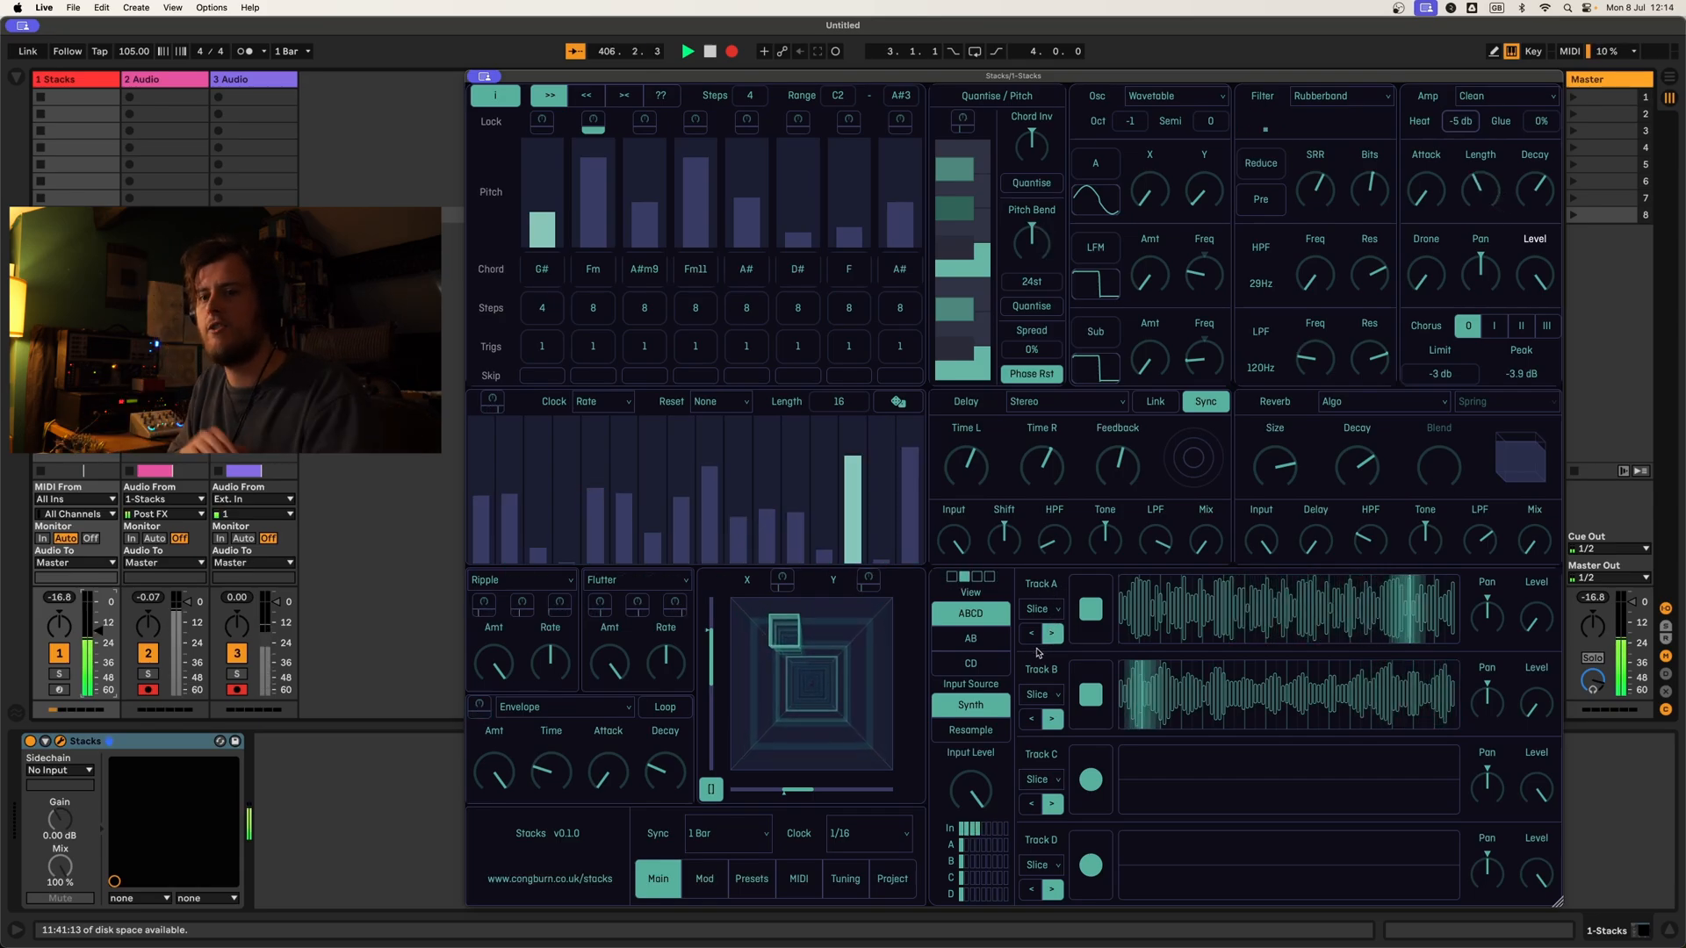
click(1092, 789)
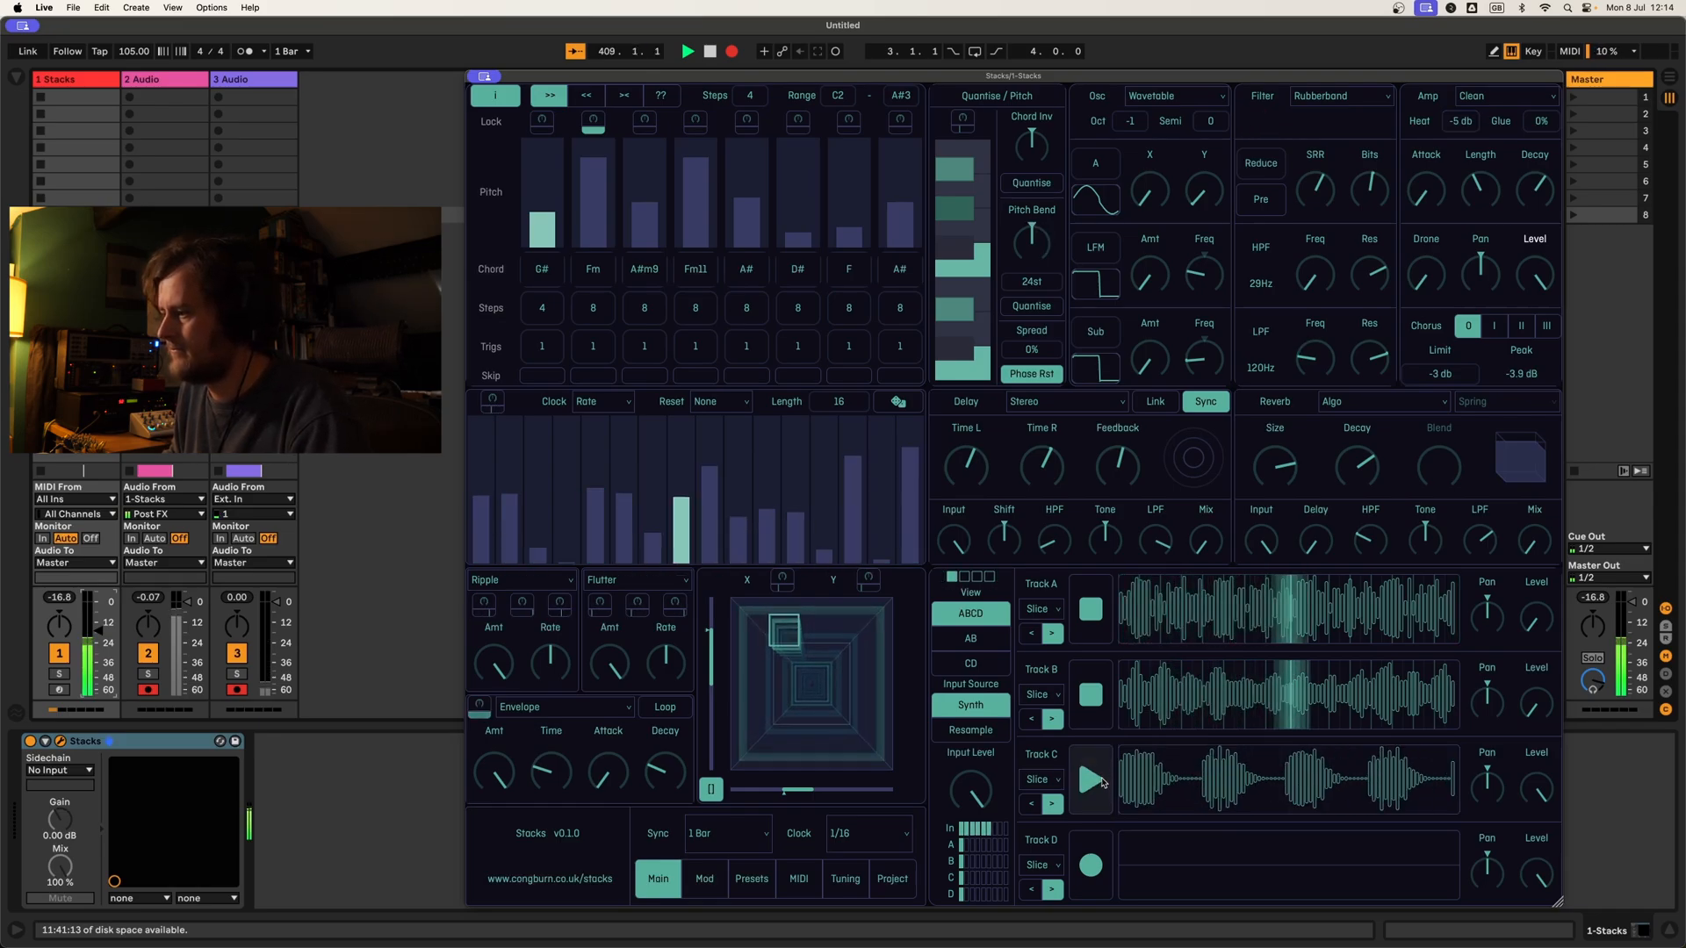
click(1100, 780)
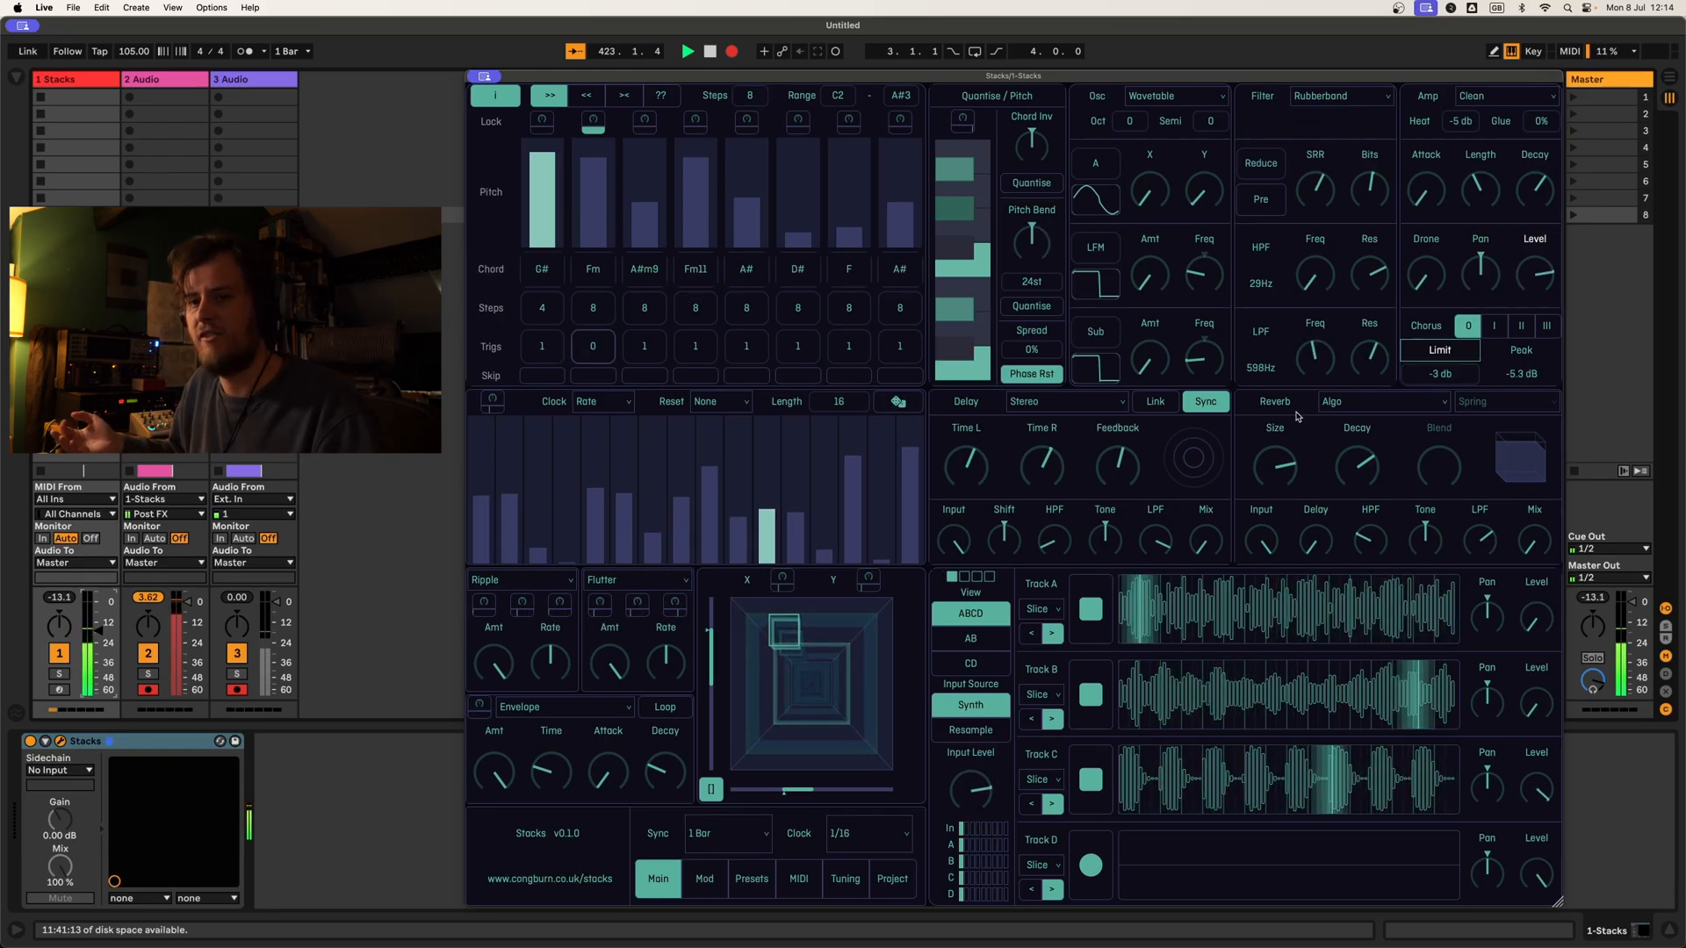
Step: Switch the sub oscillator to Noise with raised amount and frequency, and open the low-pass filter to 6.9k
click(1096, 332)
drag(1150, 358, 1173, 210)
drag(1203, 362, 1205, 236)
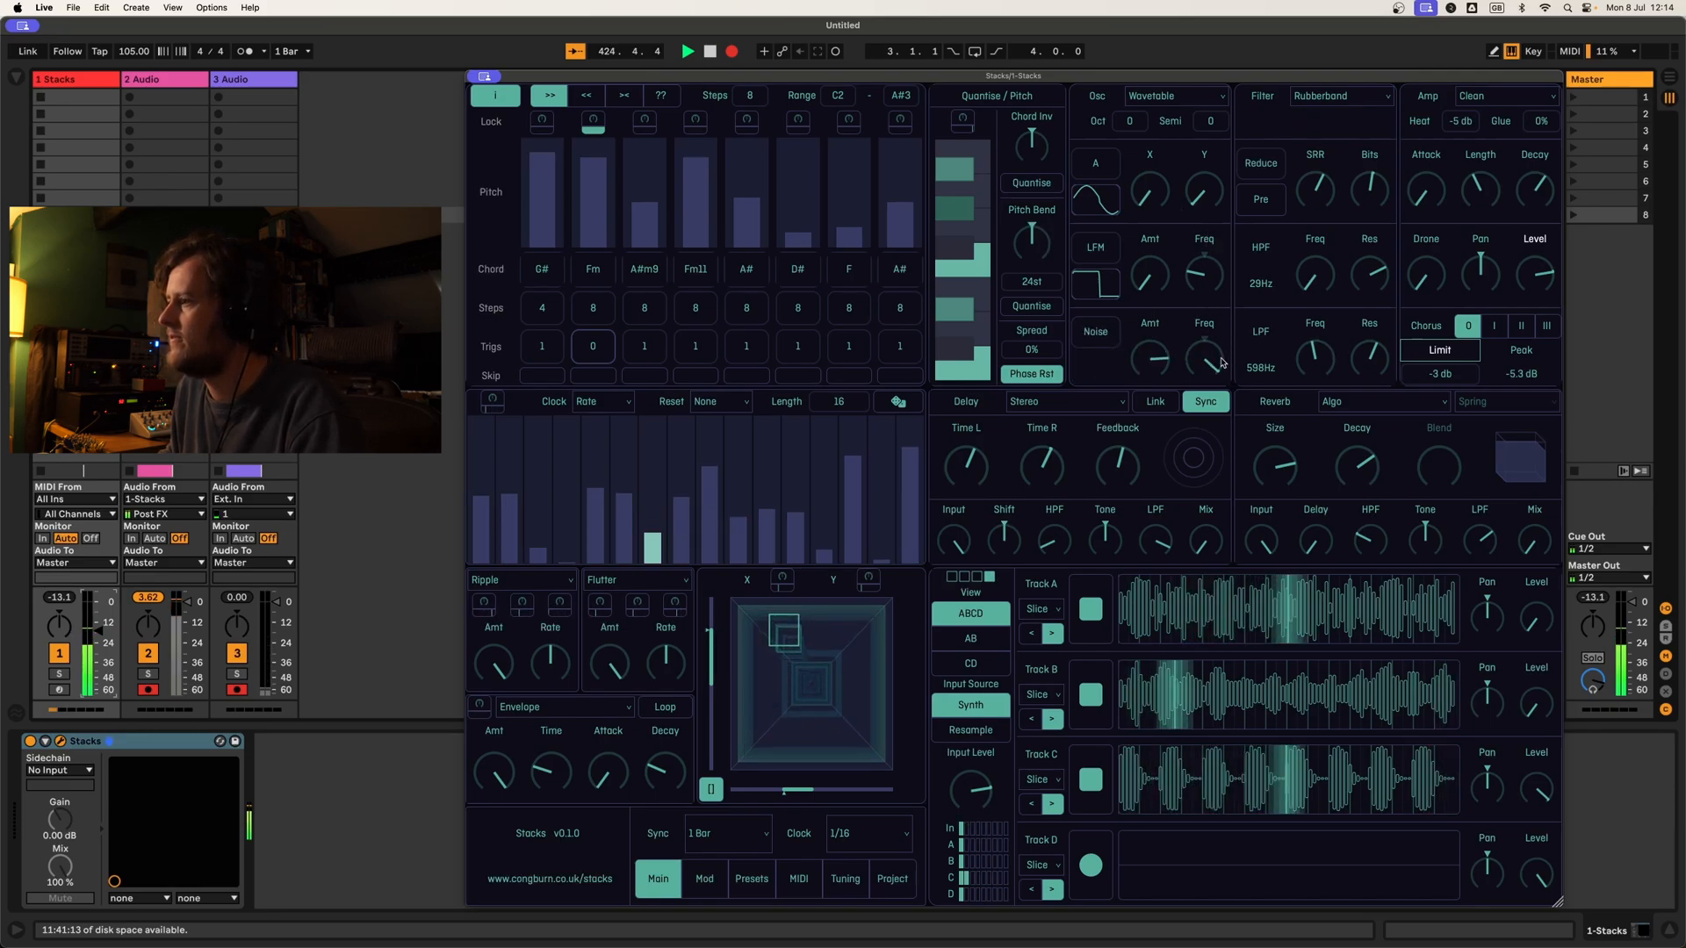
drag(1315, 358, 1316, 292)
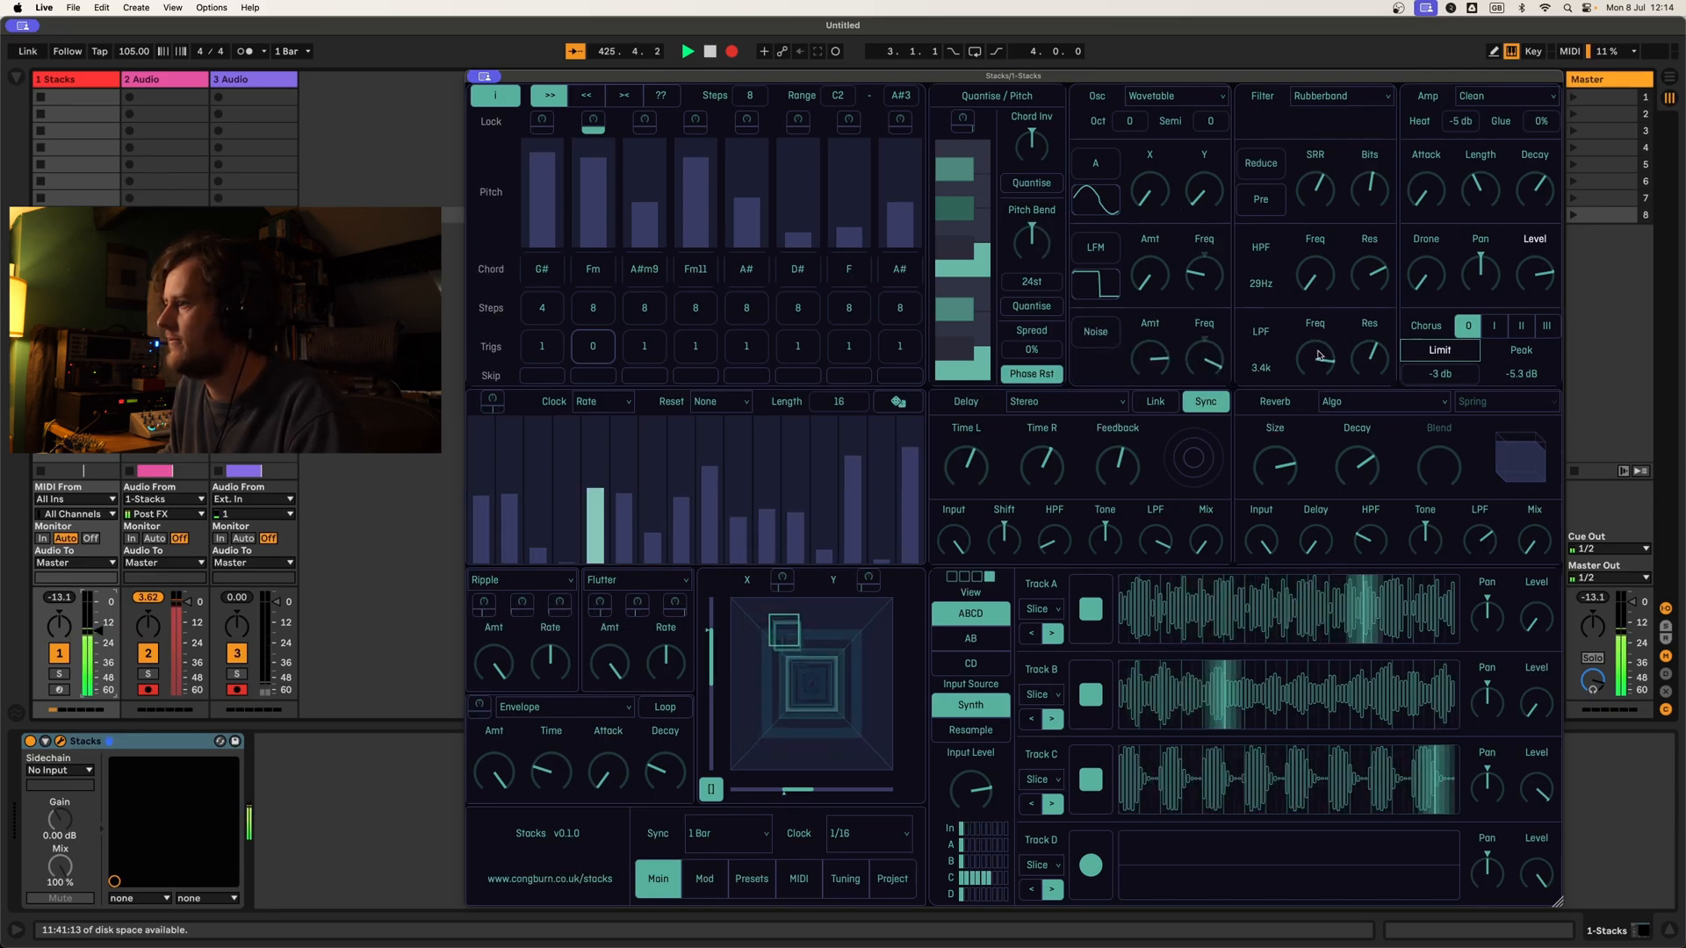
Step: Reset all modulation assignments on the low-pass filter frequency and return to the main sequencer page
right_click(1317, 356)
click(890, 107)
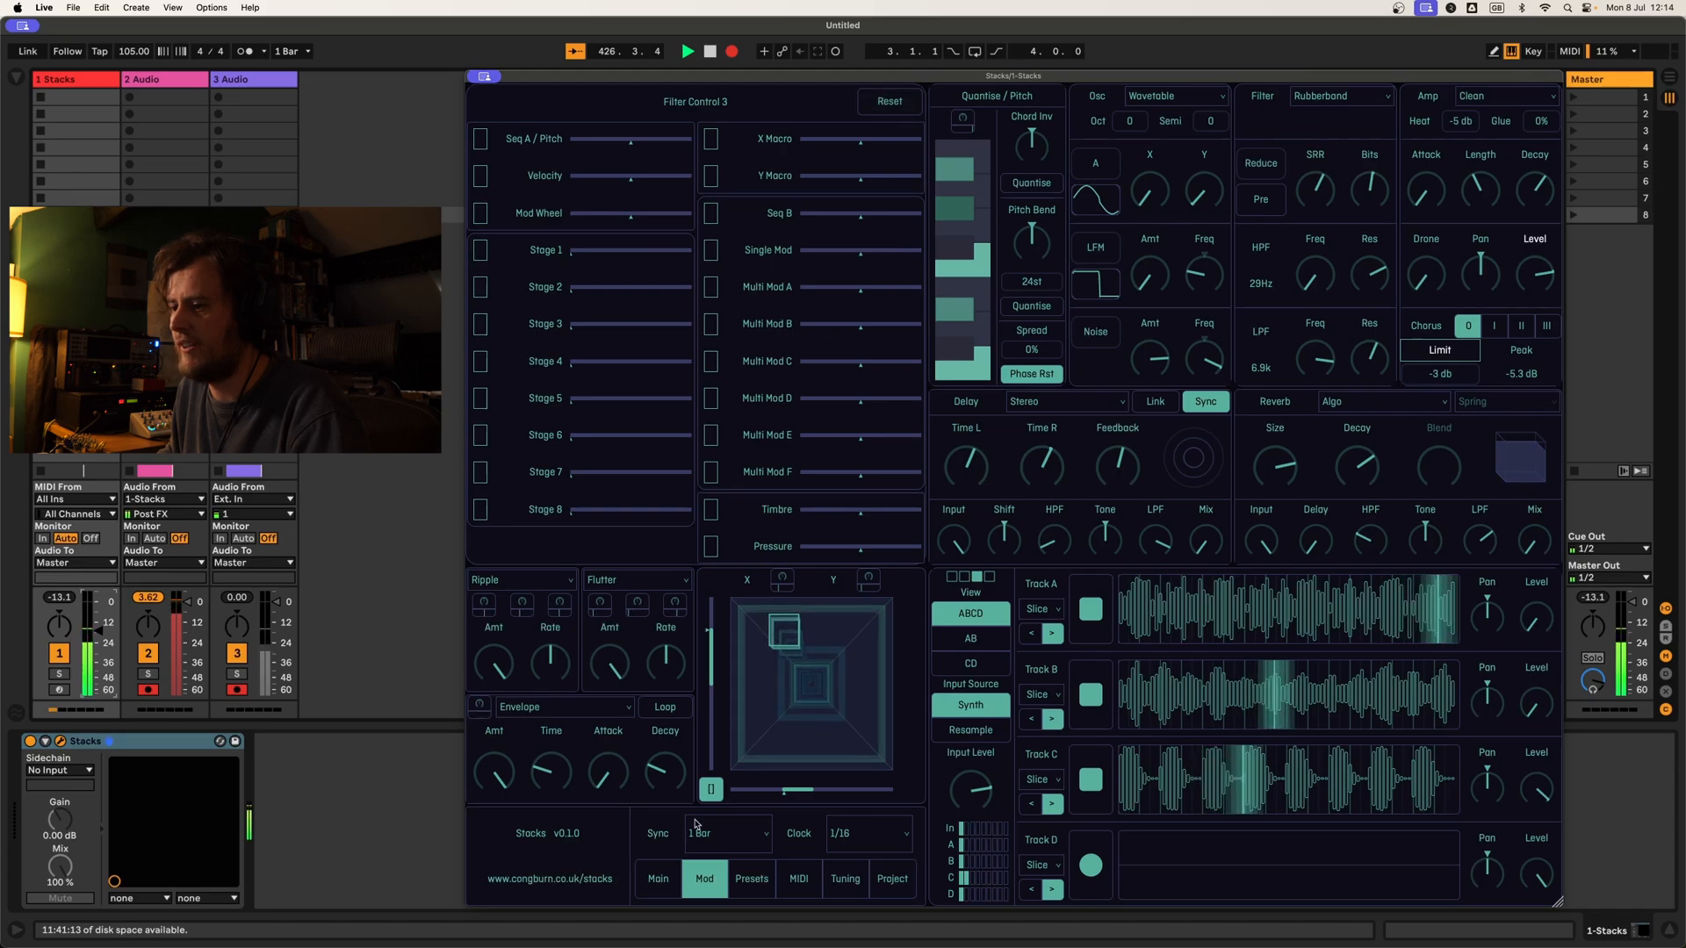
click(654, 878)
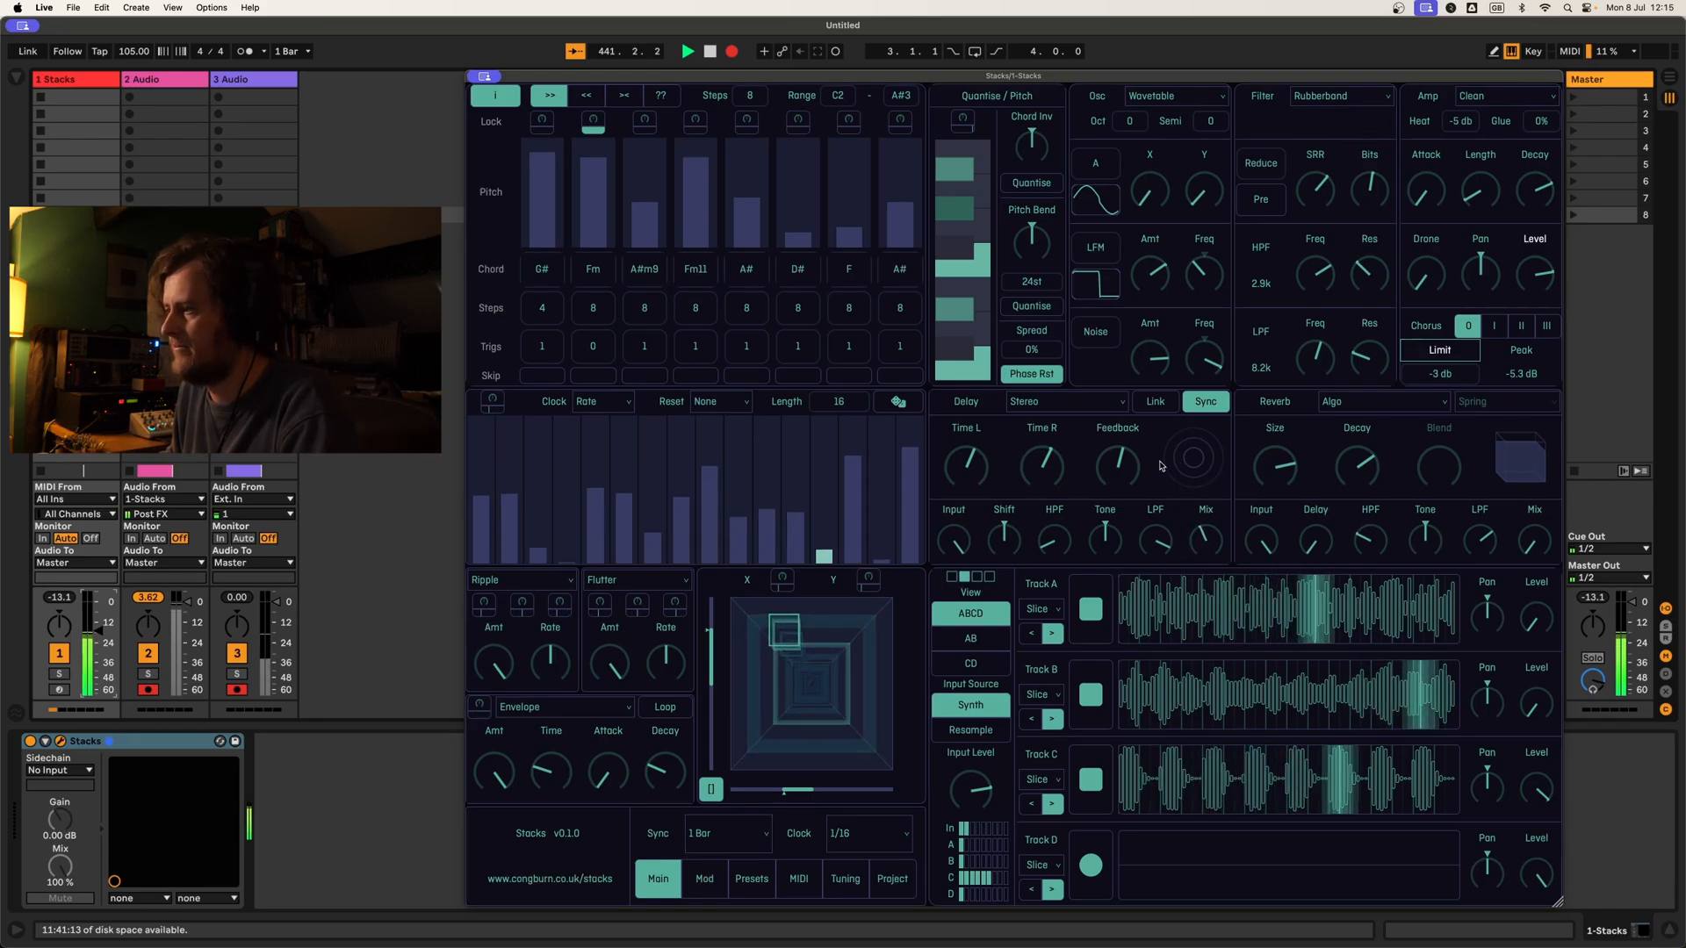
Step: Link the left and right delay times and set the reverb mode to Parallel
click(1154, 403)
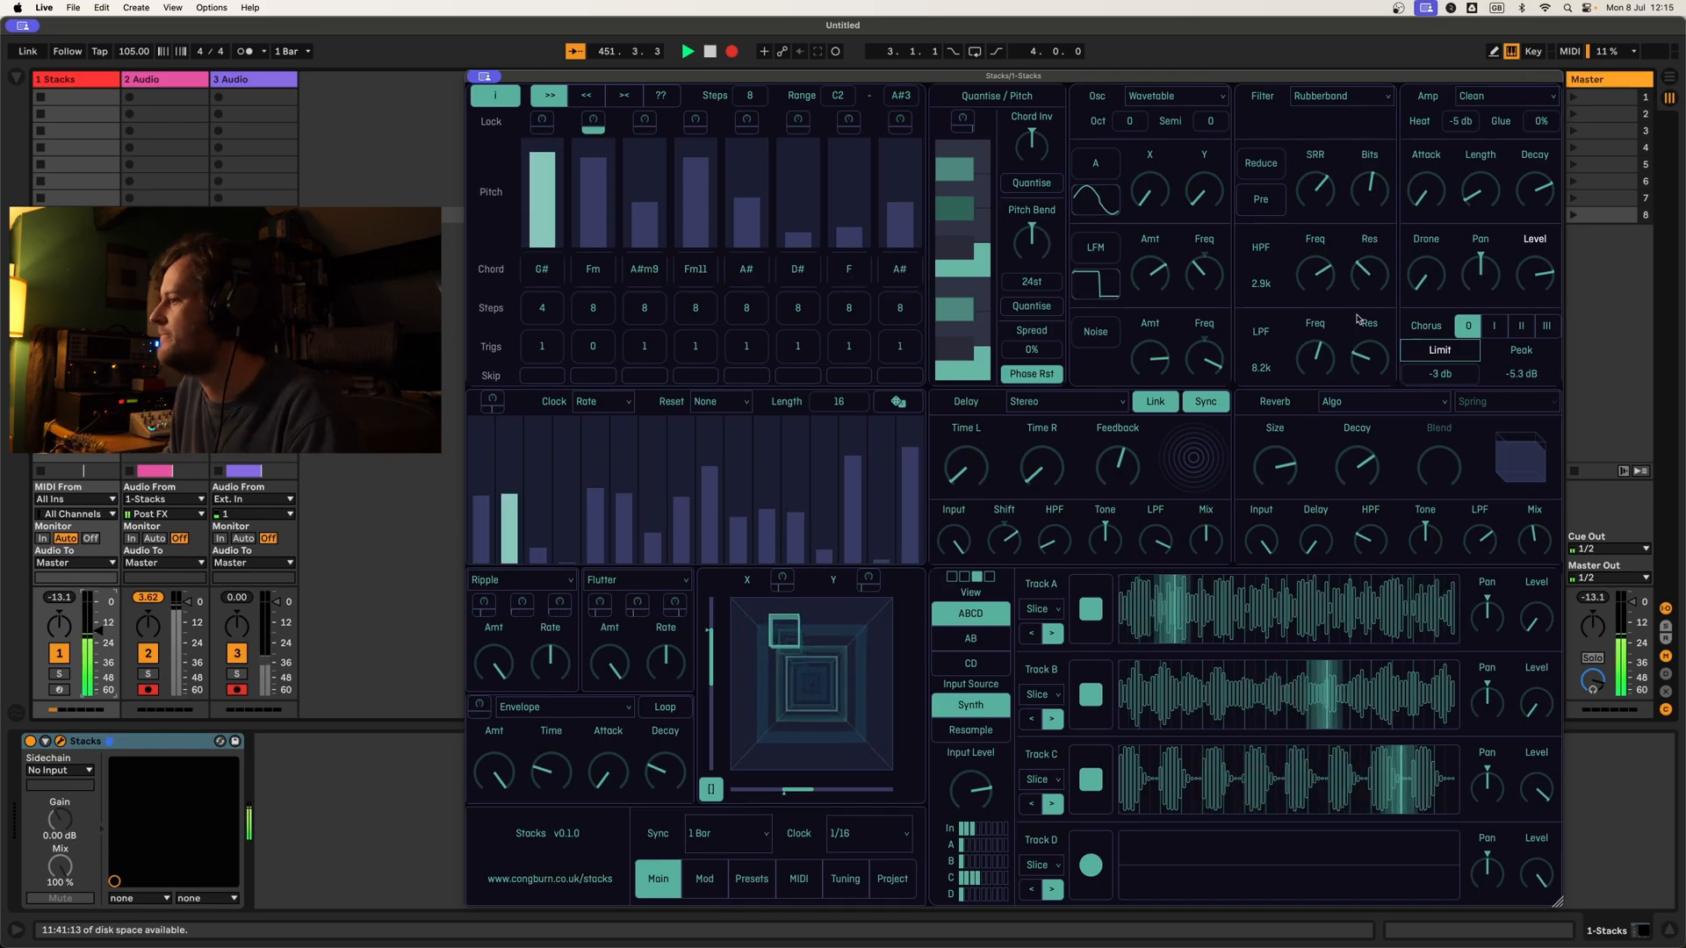
click(1372, 403)
click(1363, 424)
click(1410, 405)
click(1370, 445)
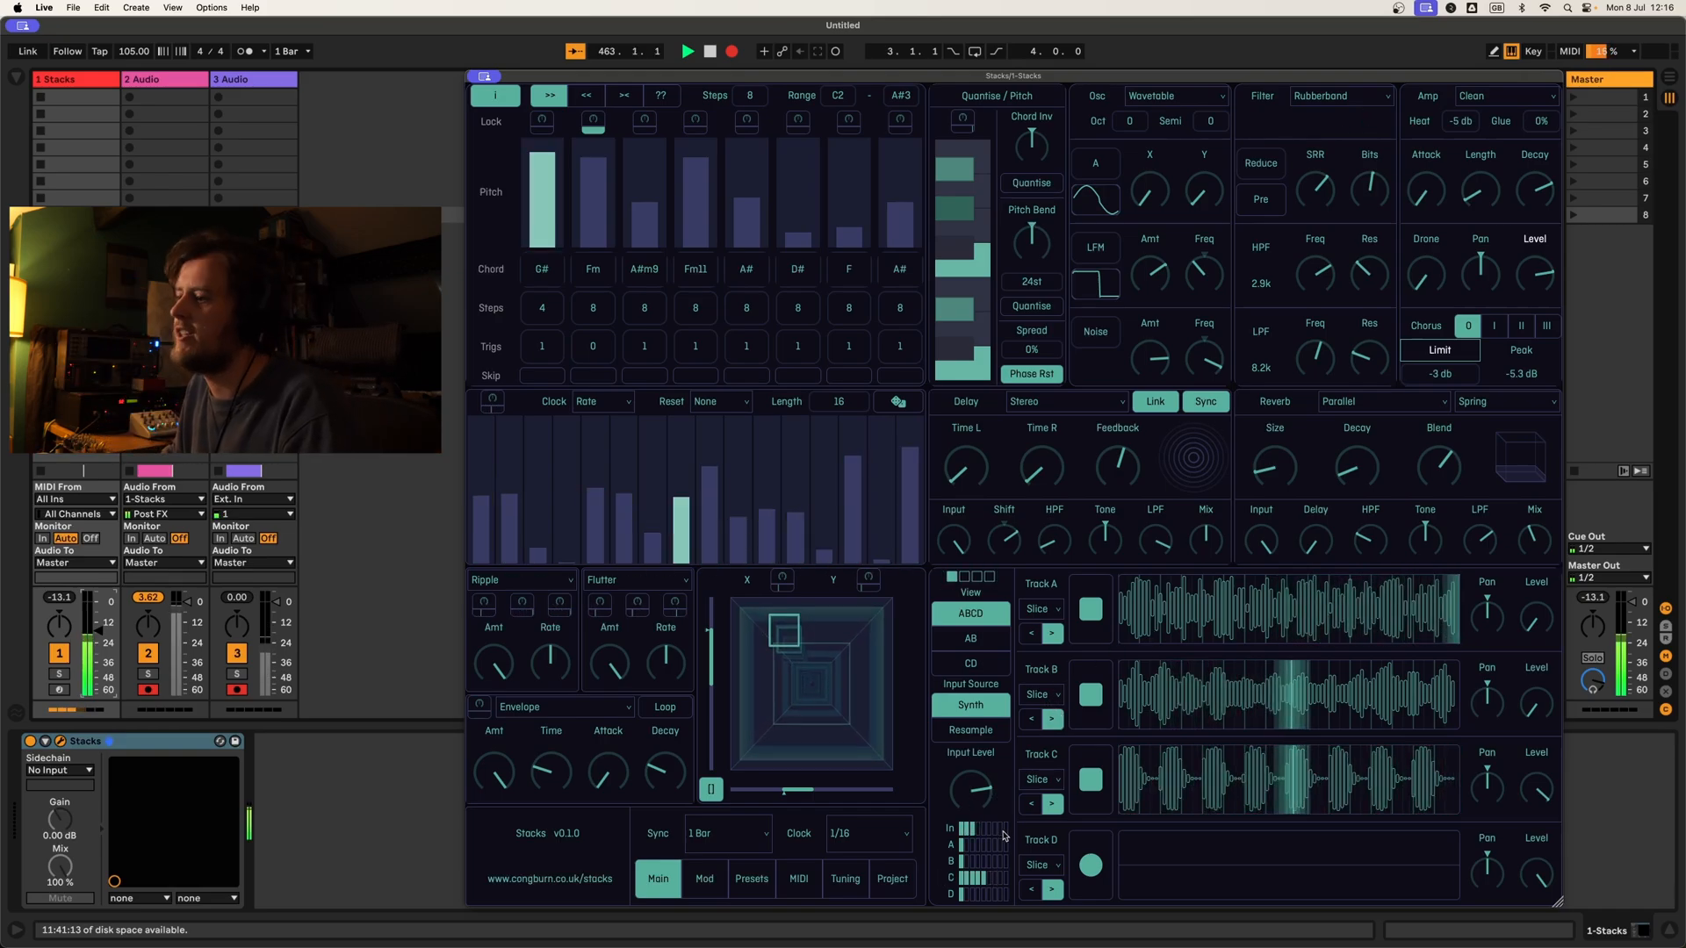
Step: Show Tracks C and D, set all eight pitch stages to a length of 1 step and raise their pitches to A#
click(988, 669)
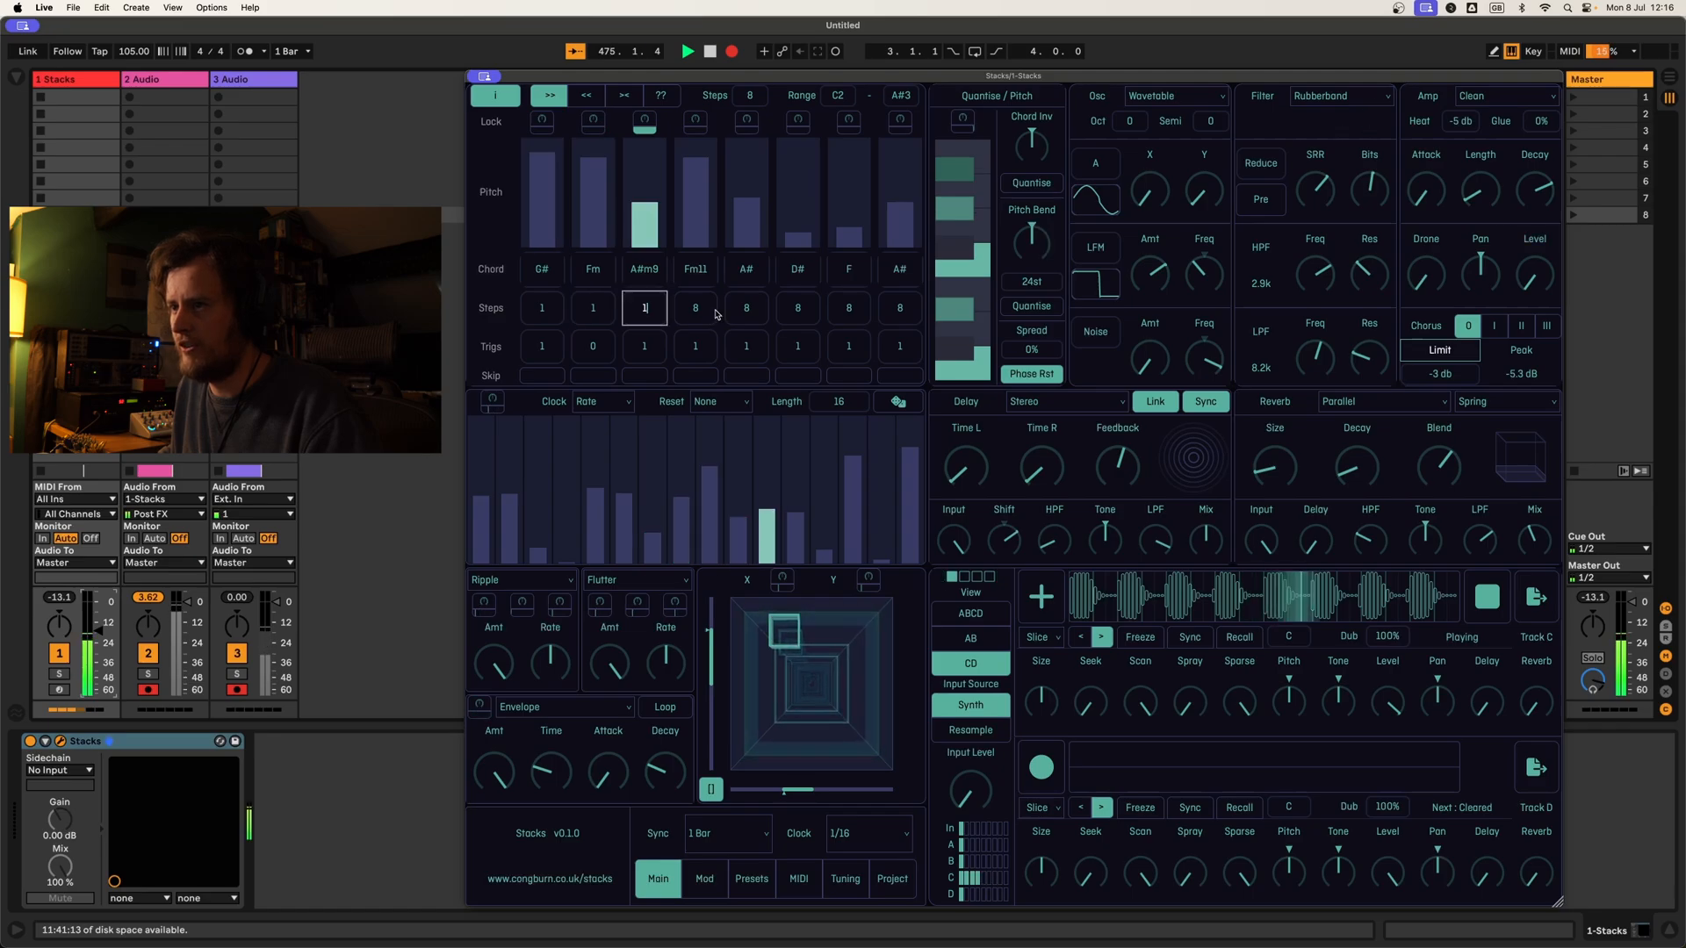
drag(746, 309, 746, 351)
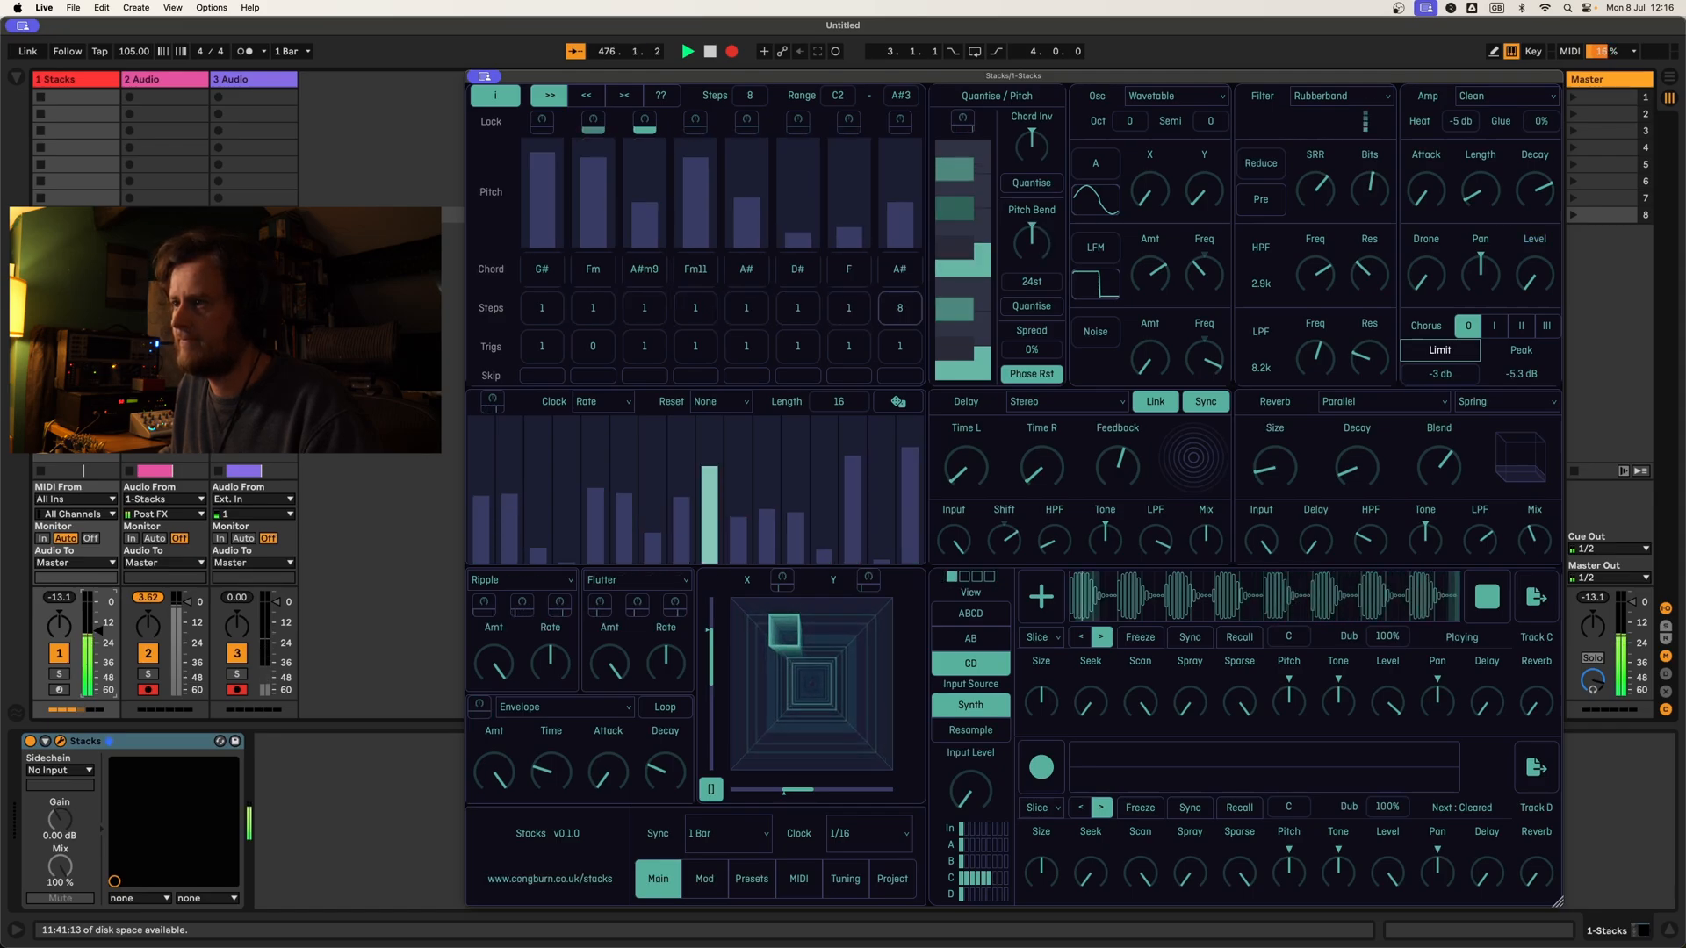
click(647, 141)
drag(676, 166, 742, 154)
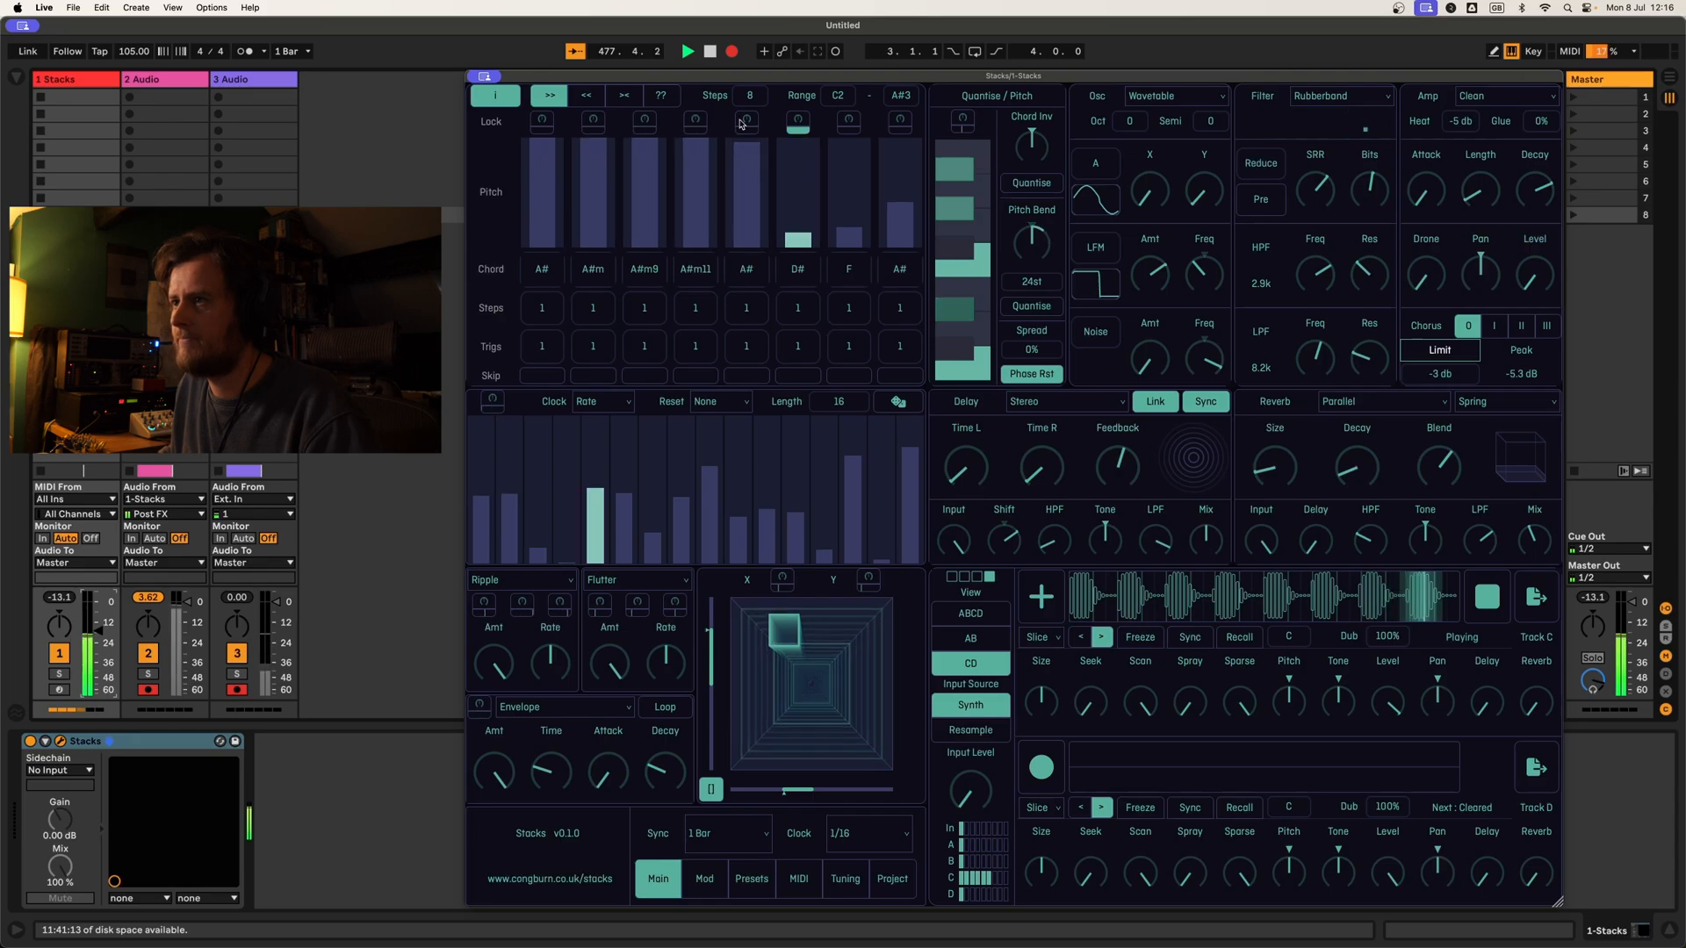
click(848, 141)
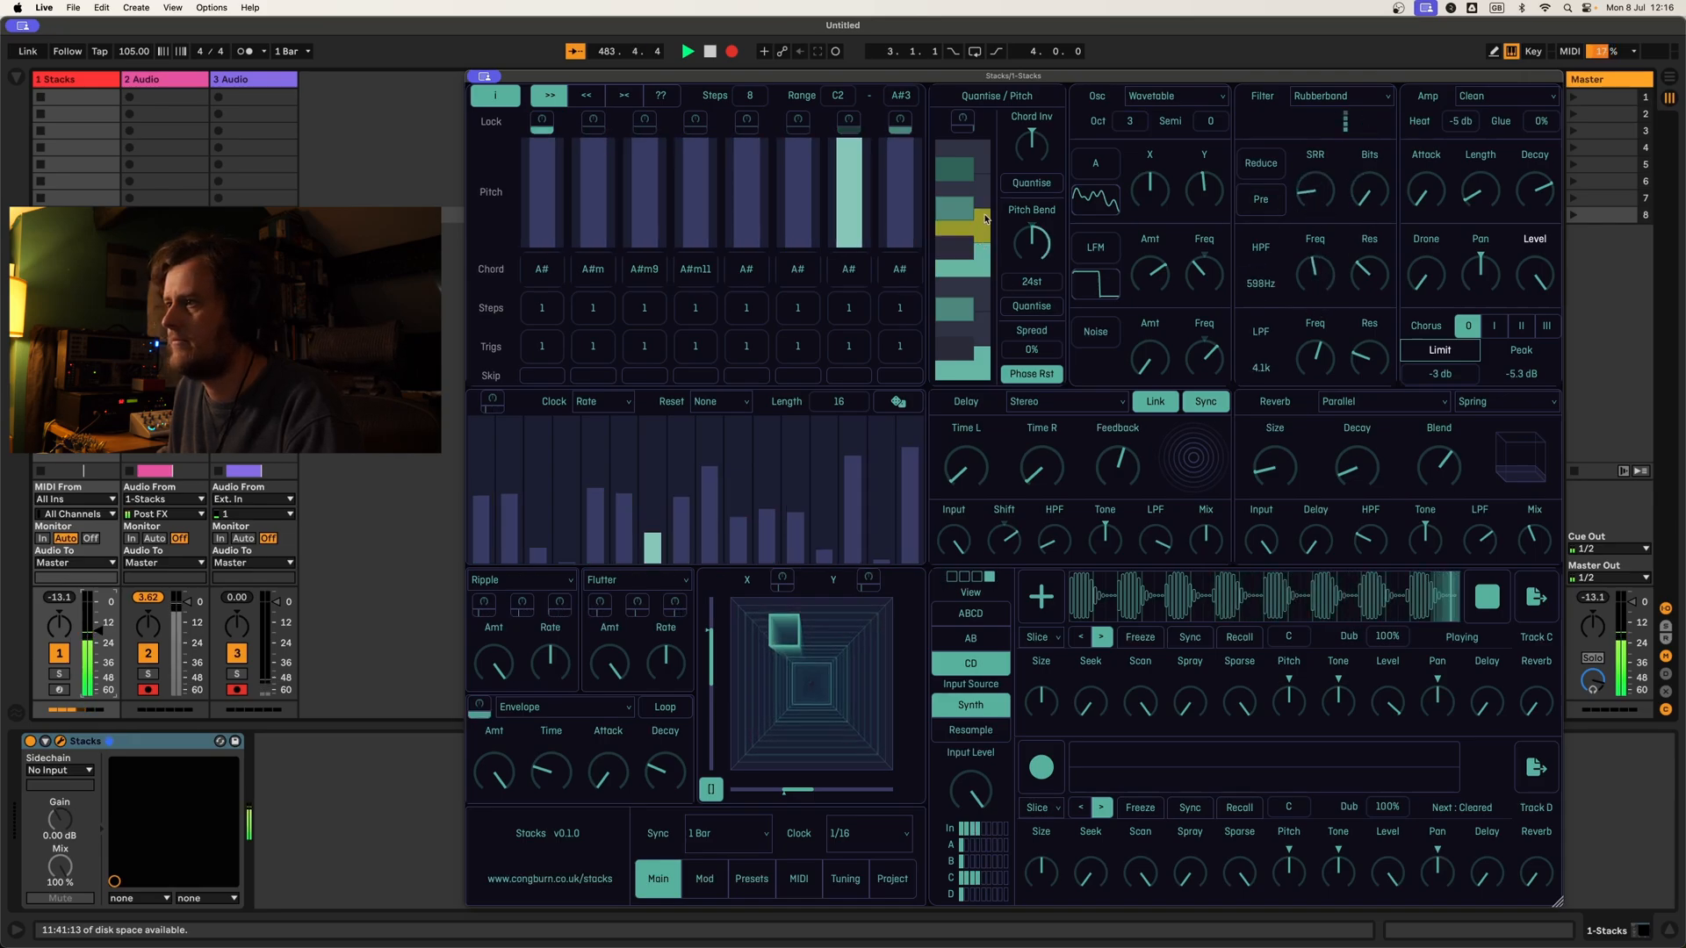
Step: Clear the modulation assignments on the pitch bend and switch the wavetable oscillator to bank G
right_click(1045, 239)
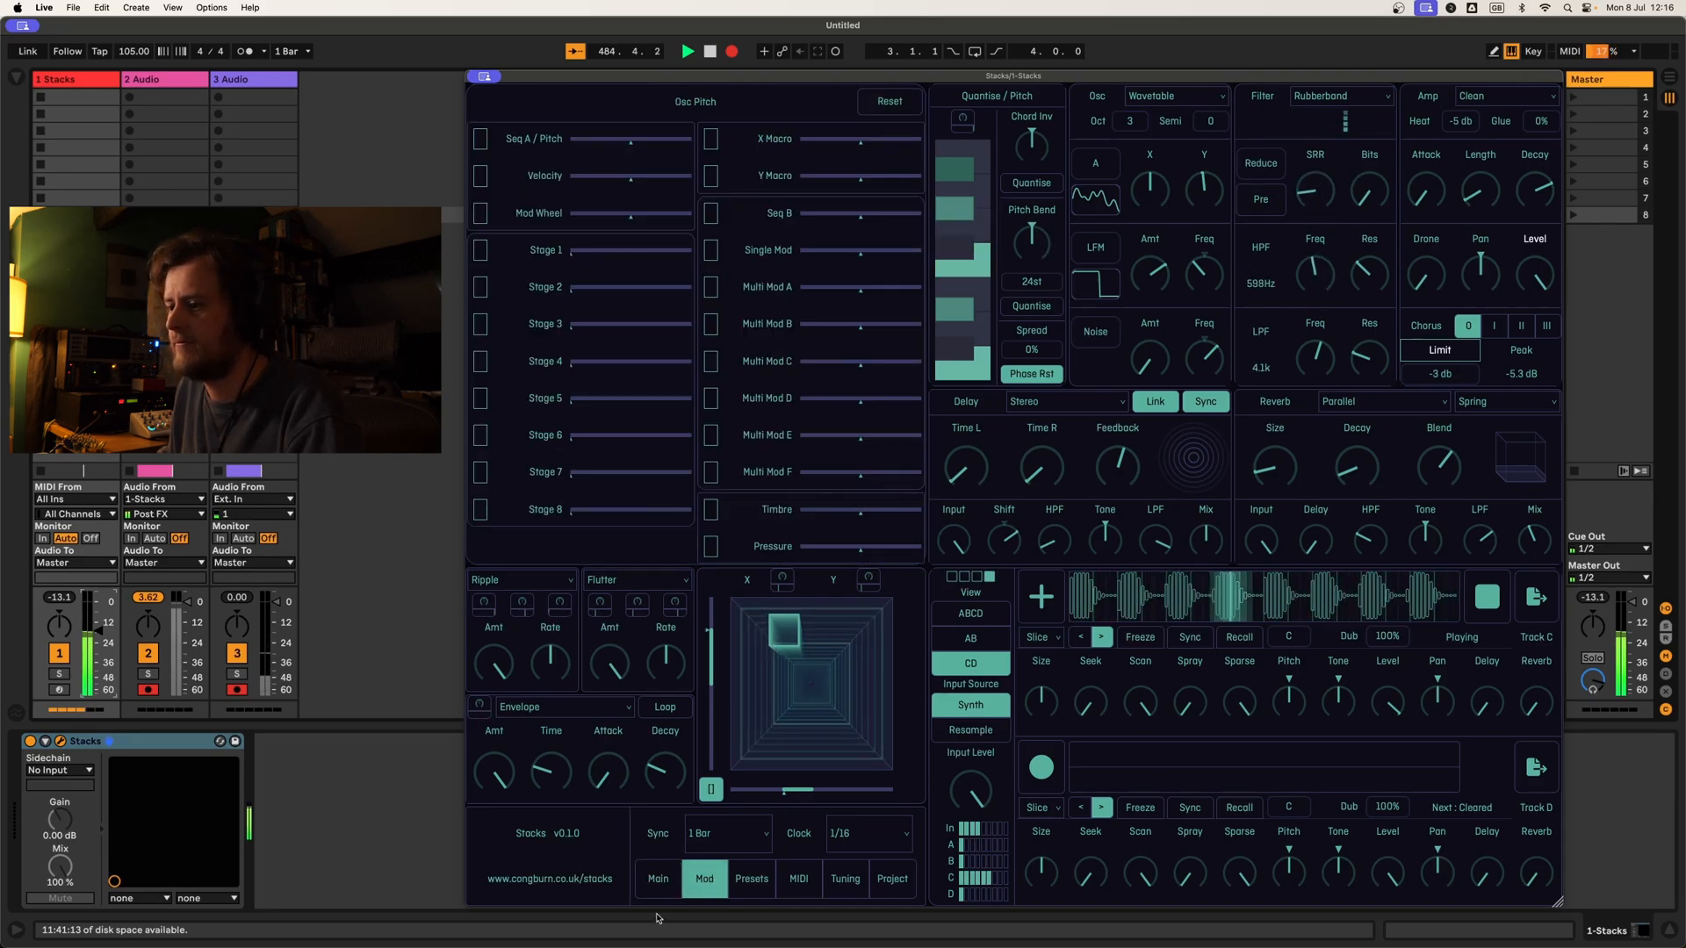
click(658, 879)
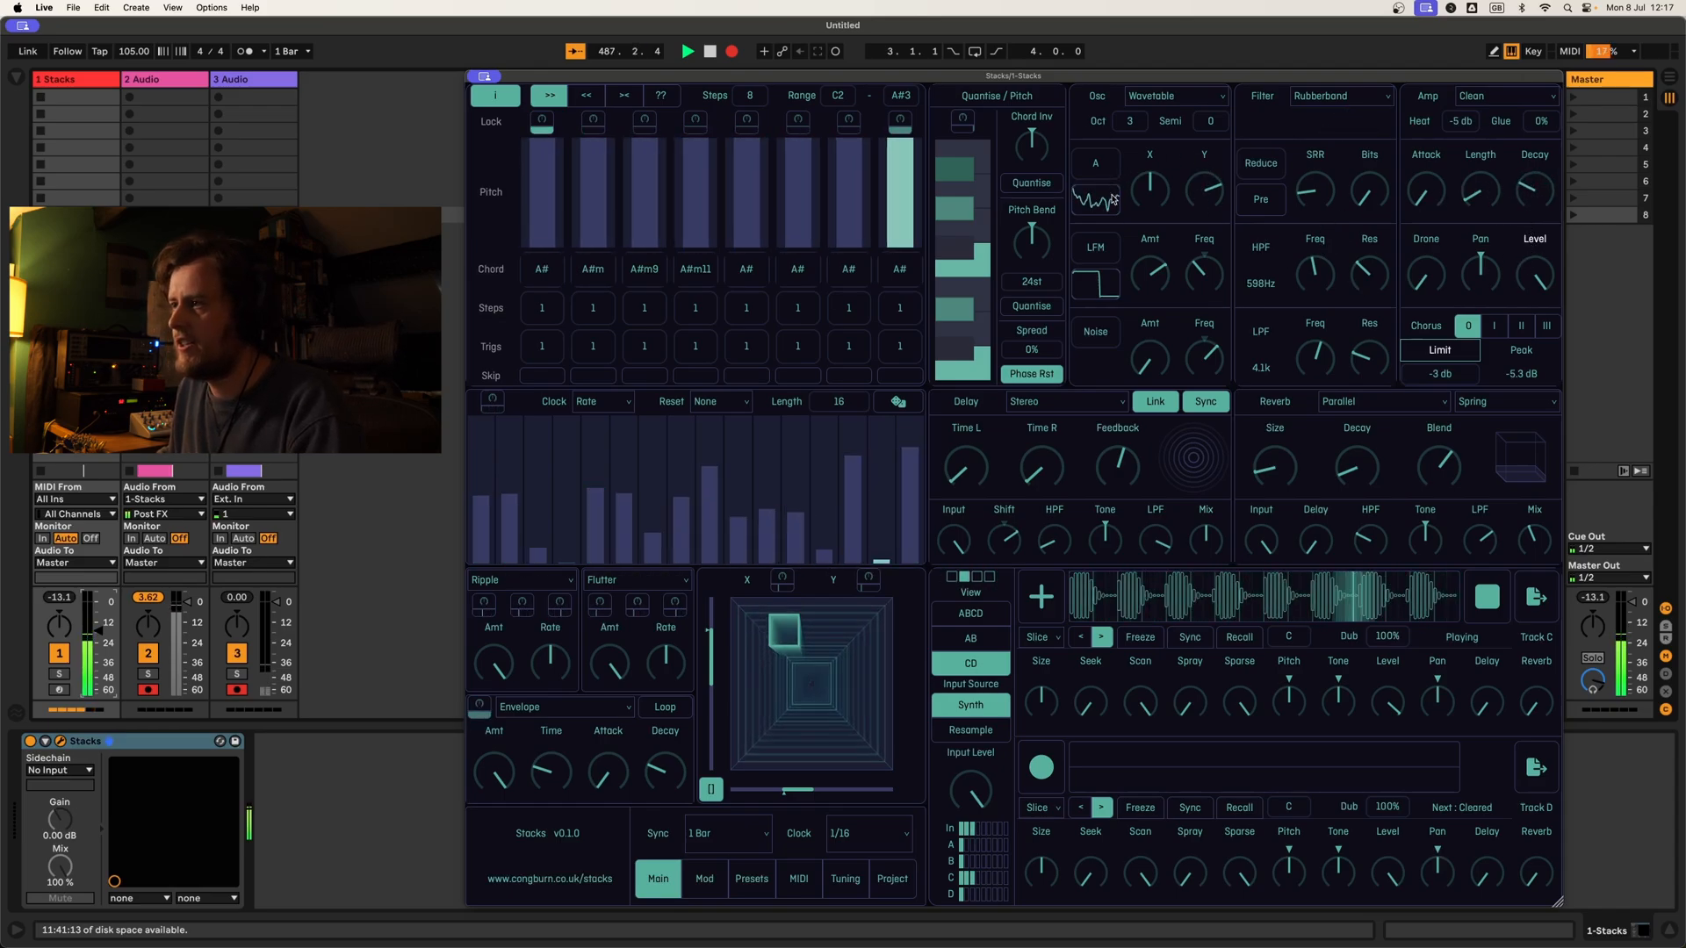
click(1100, 167)
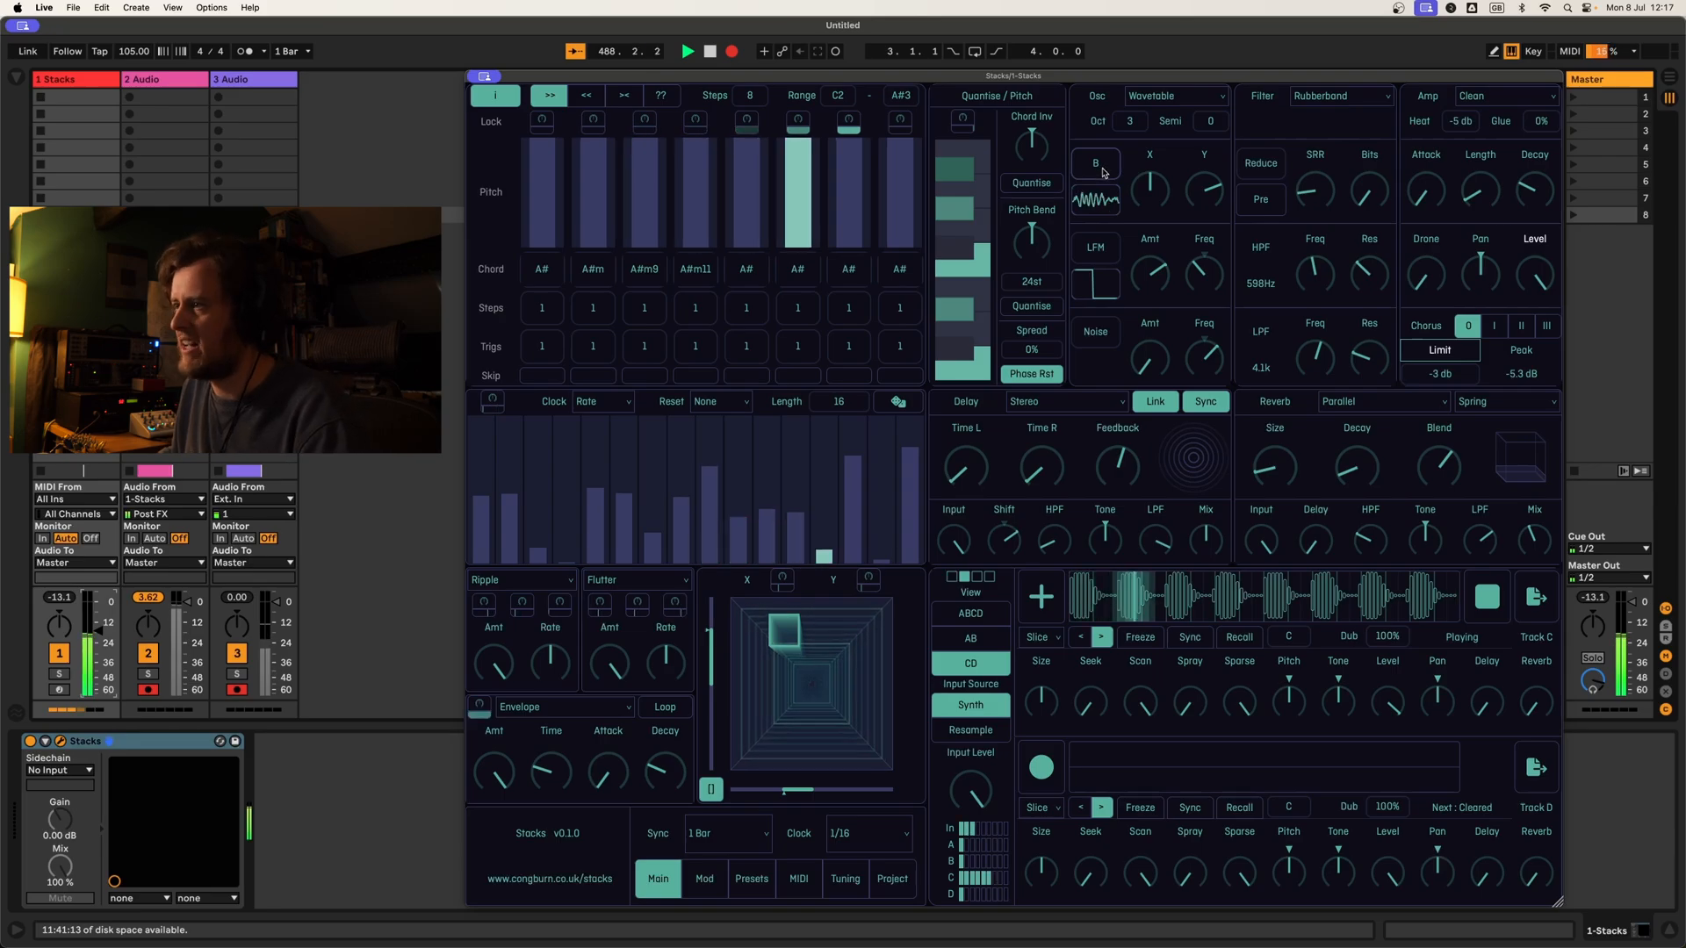
drag(1105, 173, 1112, 192)
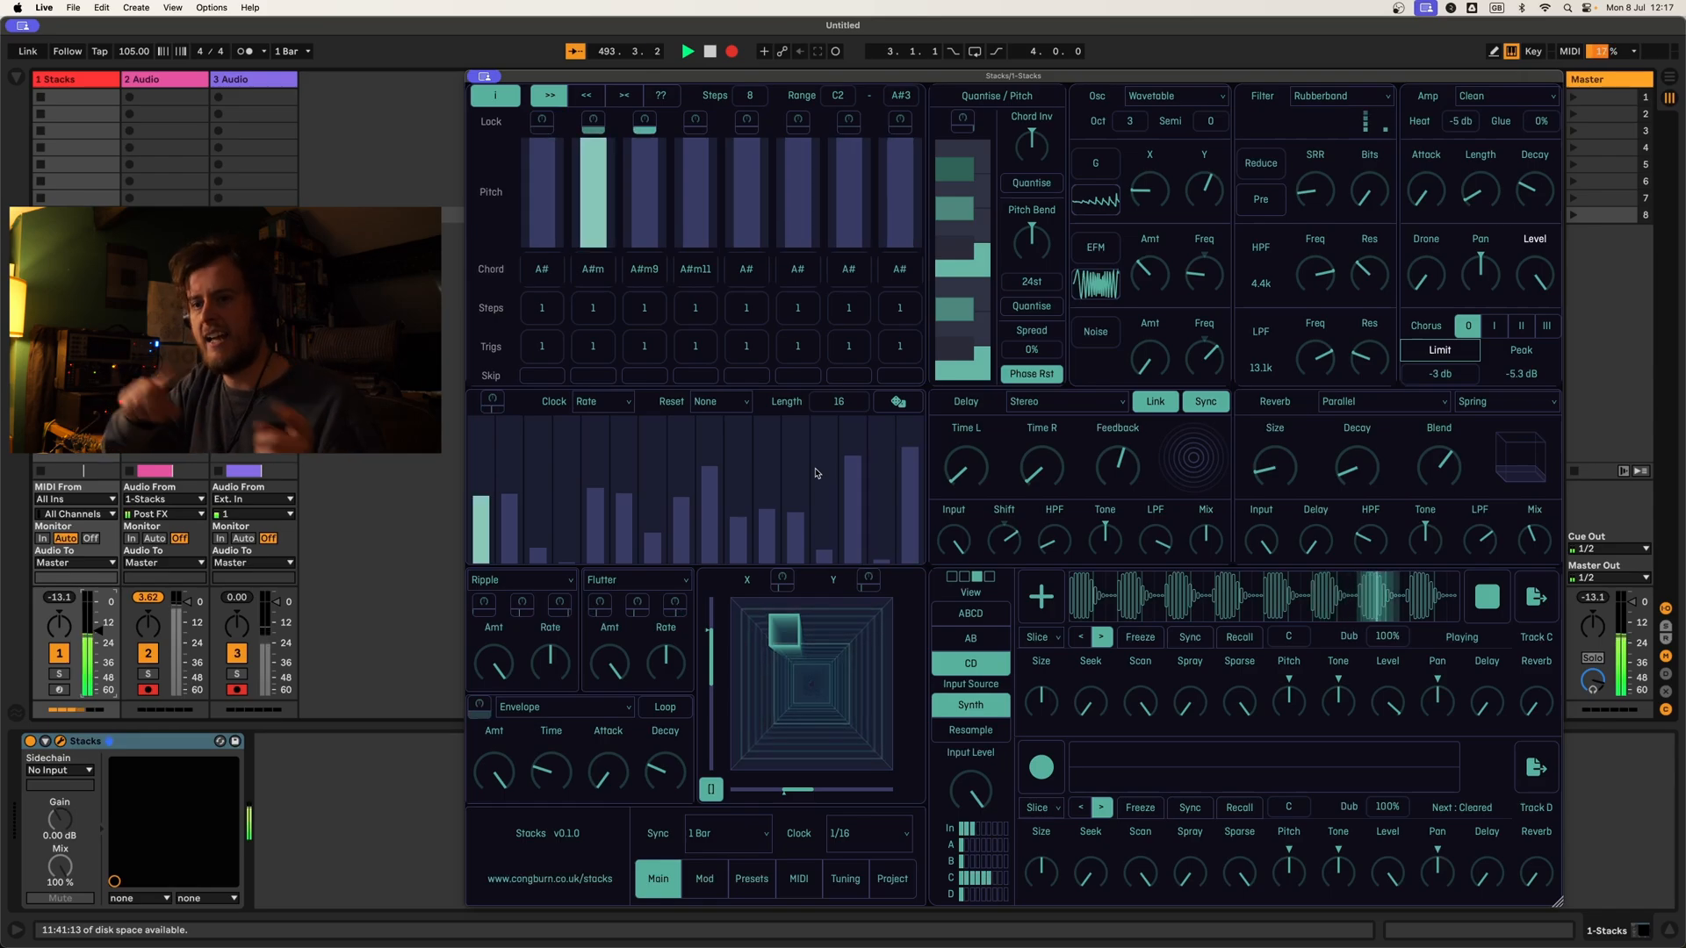
Step: Assign the 16-step modulation sequence to the amp decay and overdub the synth into Track C
click(491, 401)
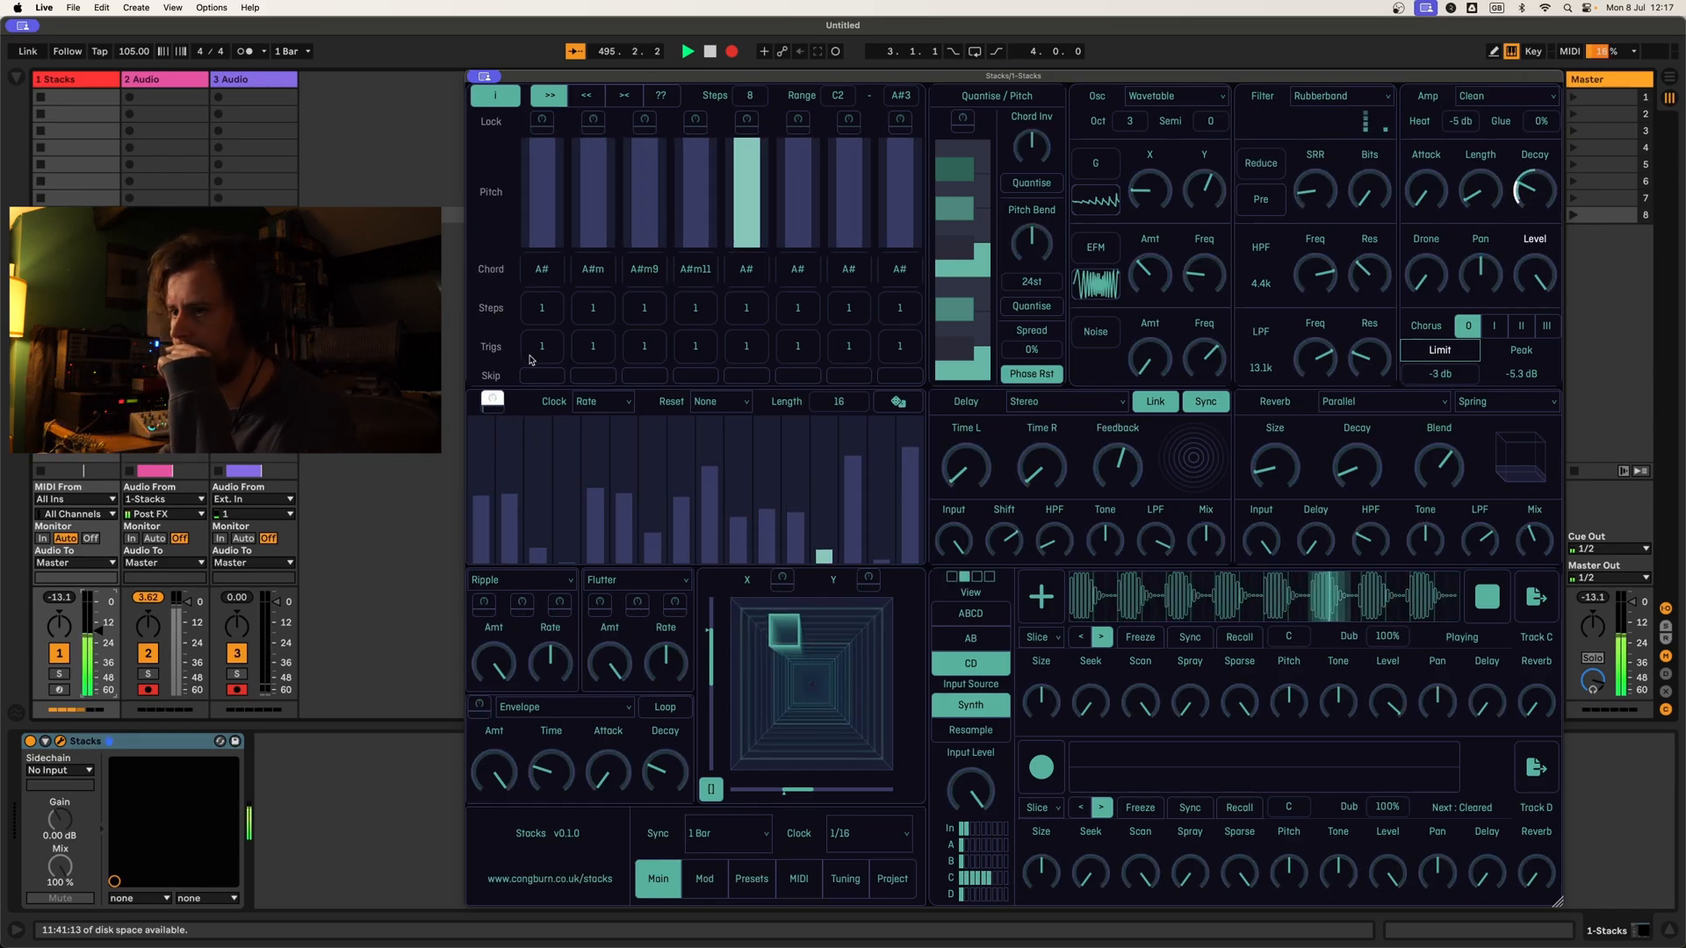
click(491, 401)
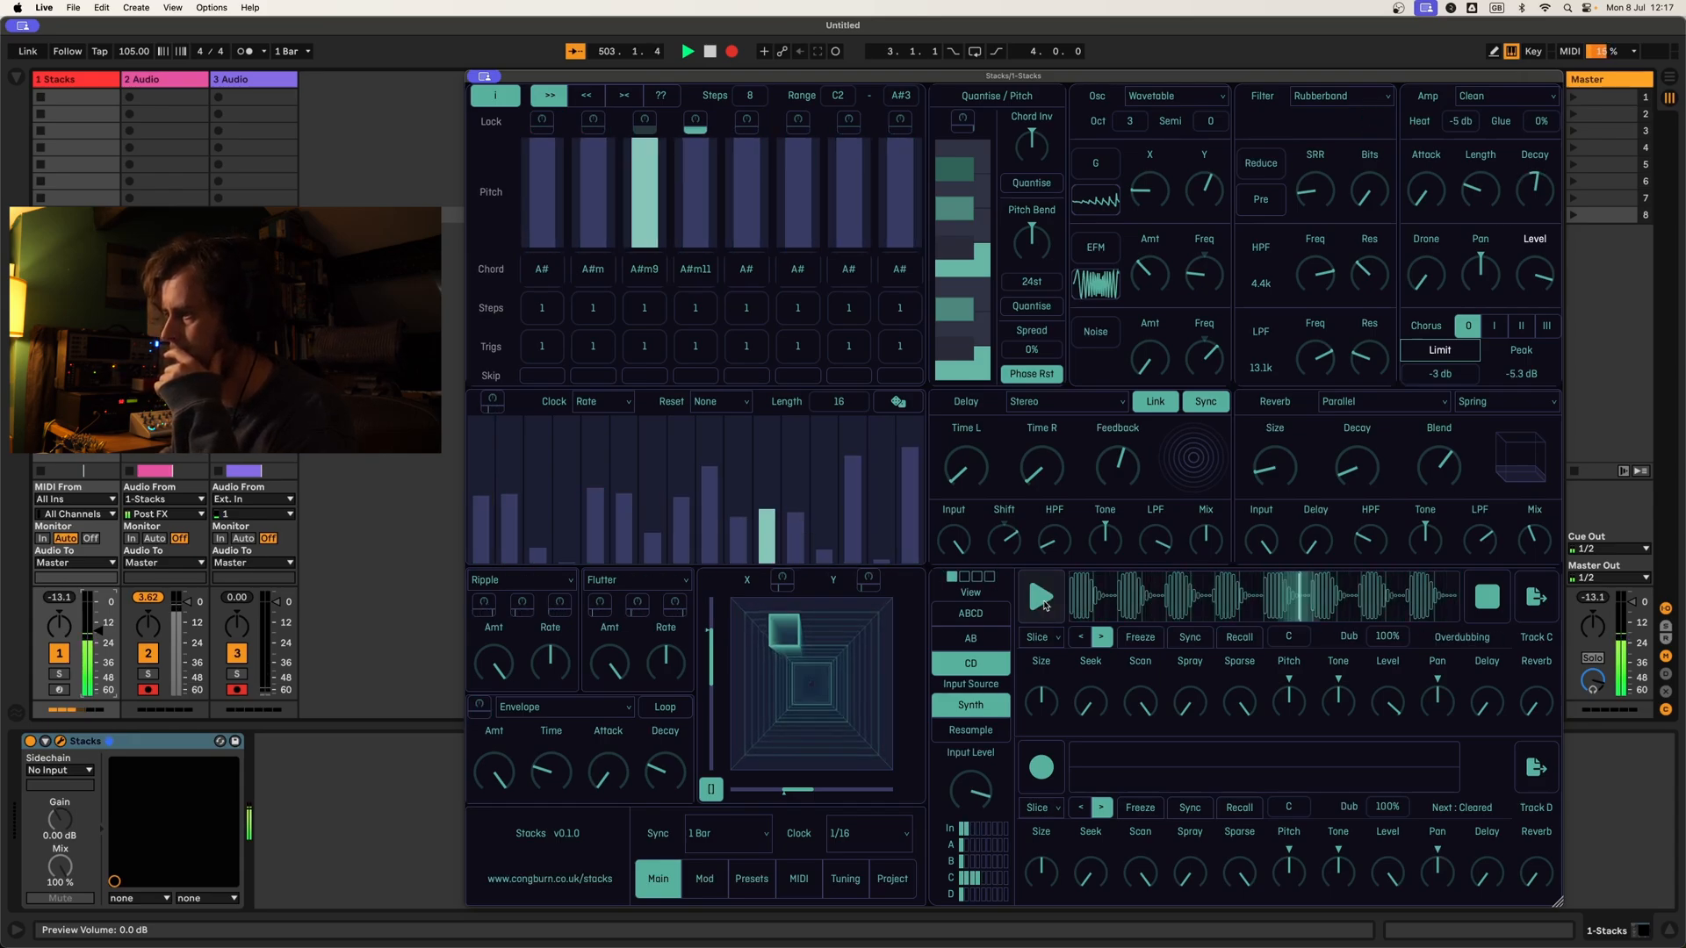
click(1041, 599)
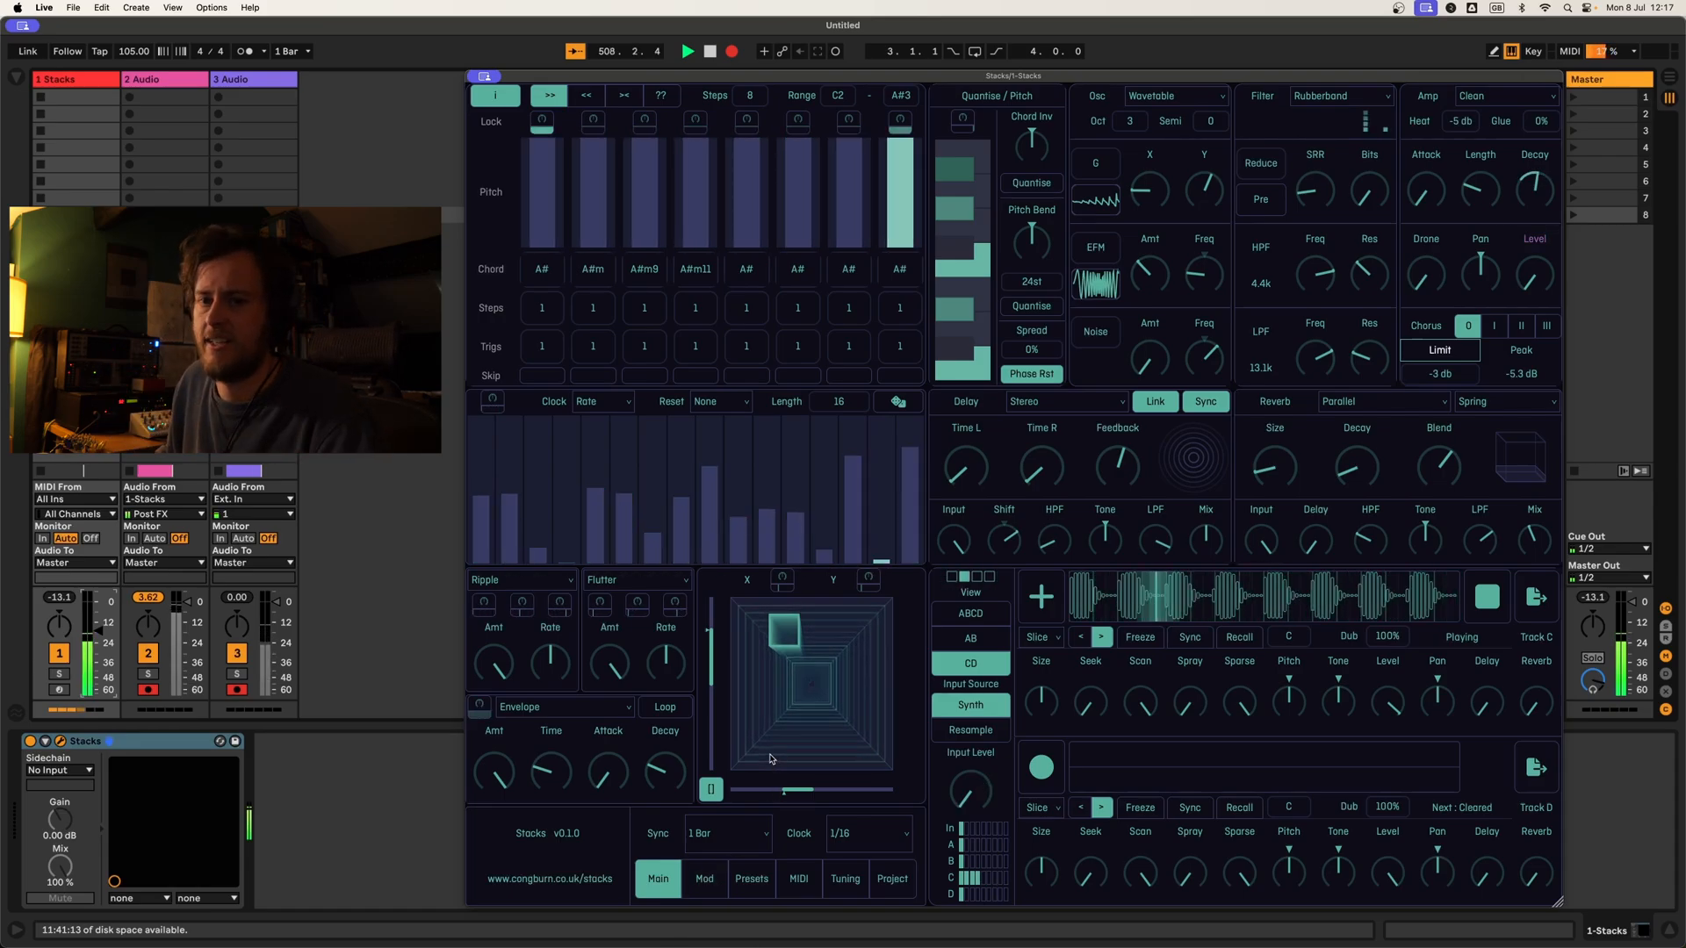
Step: Show all four tracks, resample their mix into Track D, play the captured loop and turn down the input level
click(969, 612)
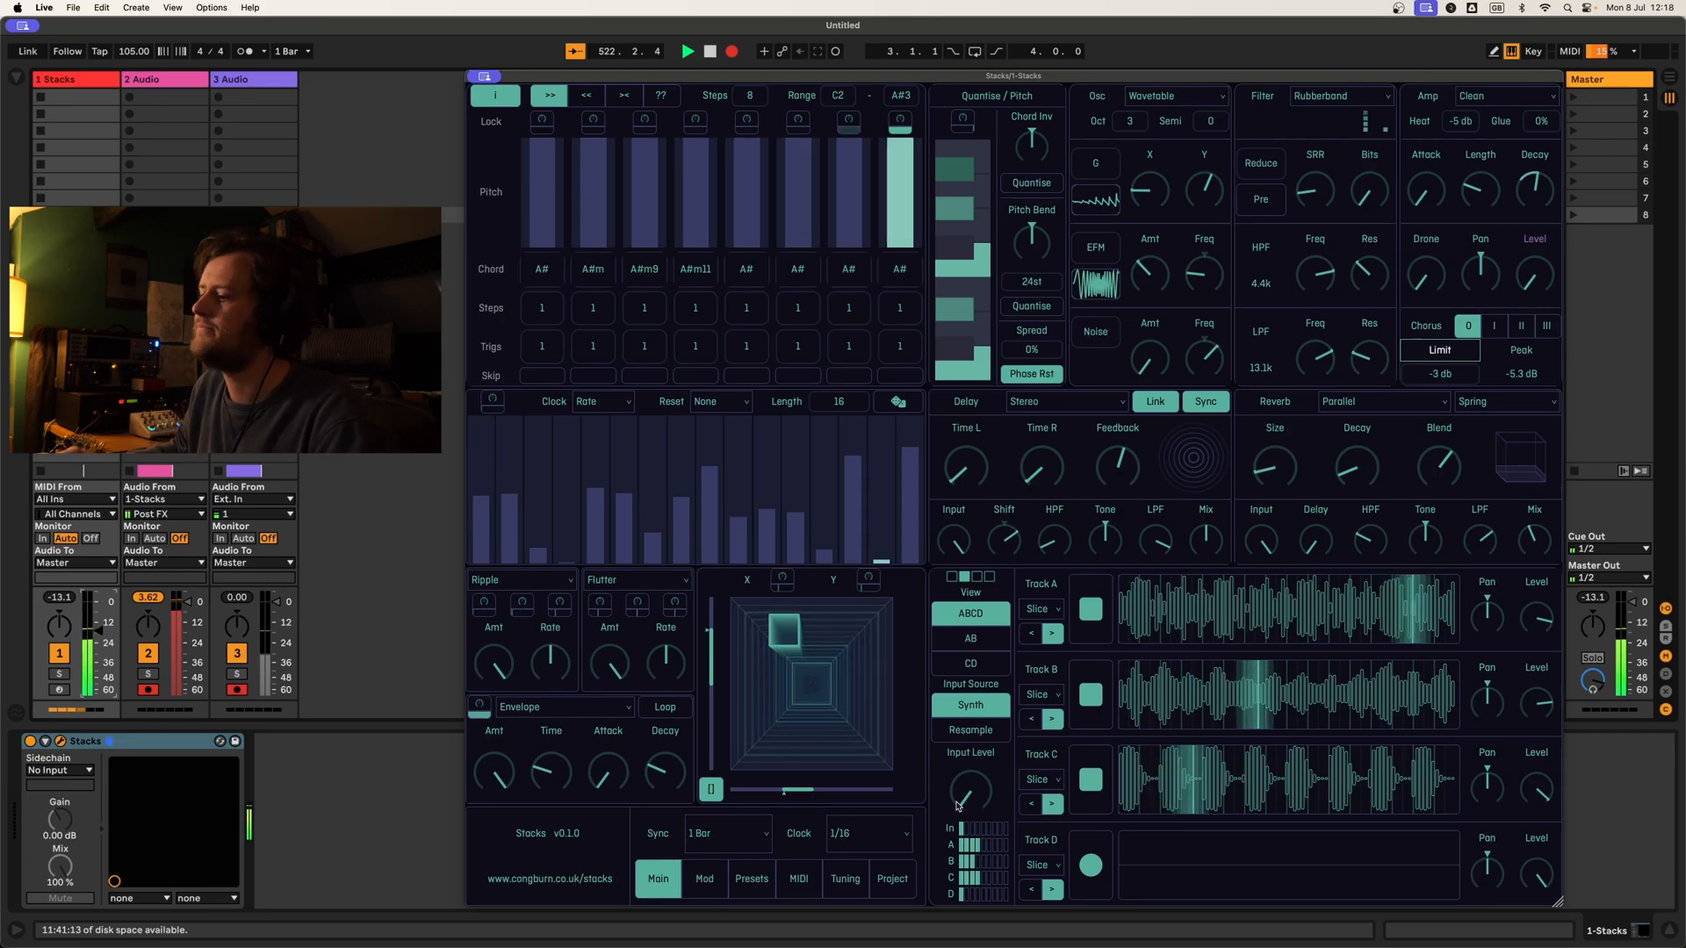
click(968, 732)
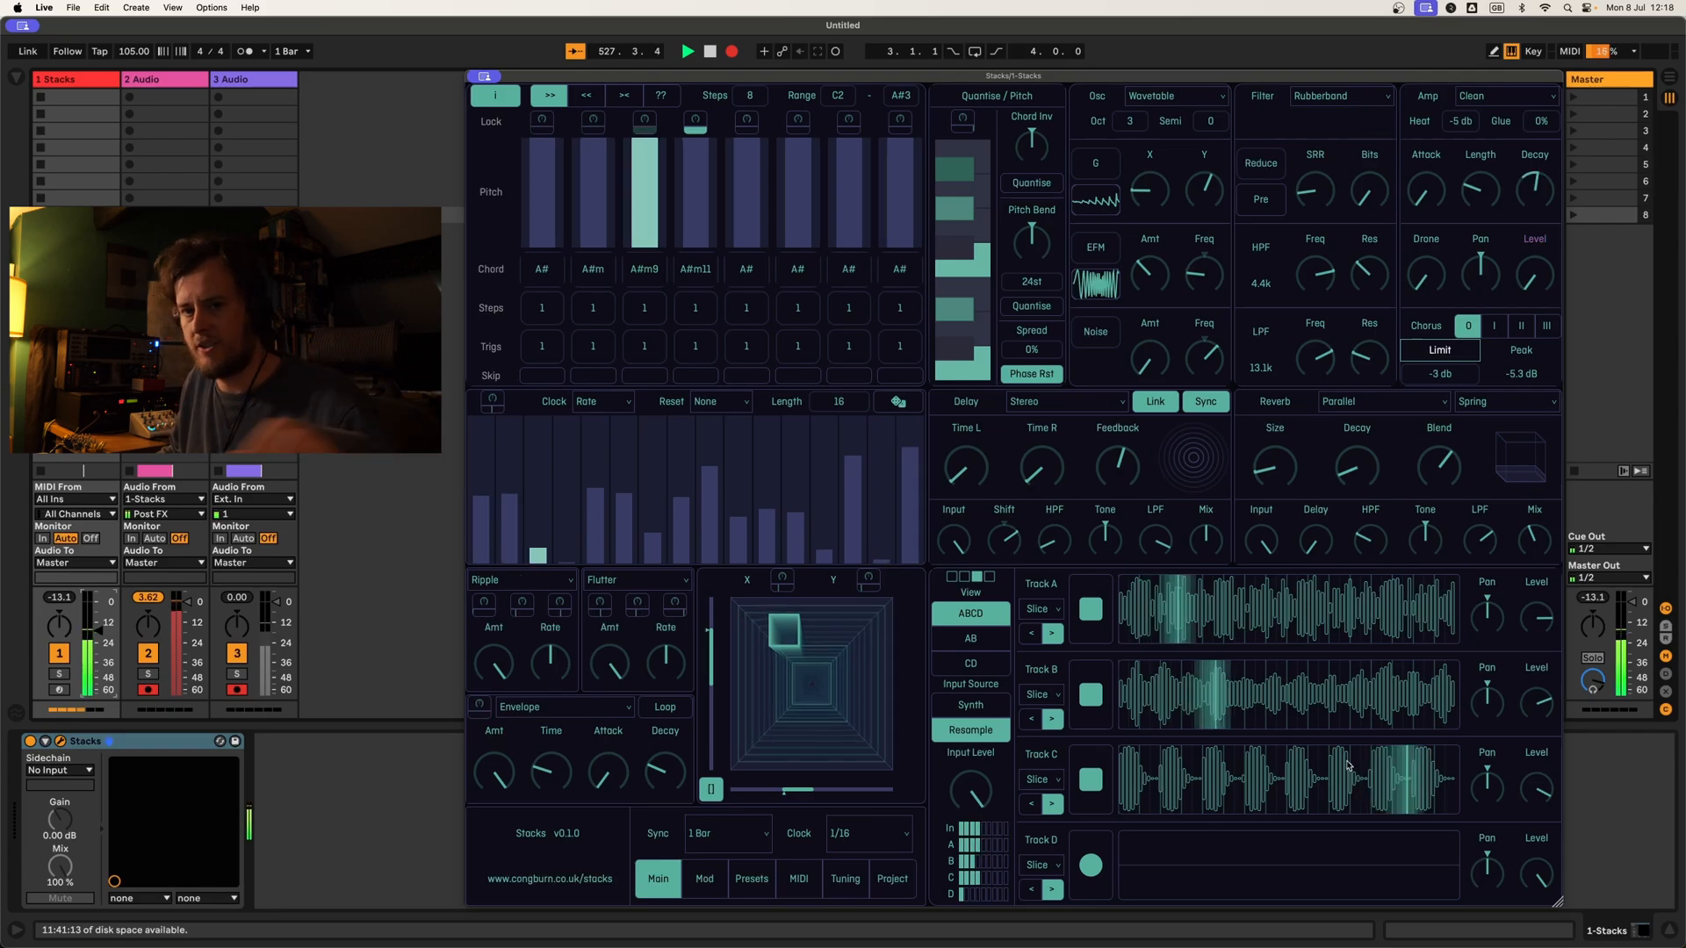
click(1090, 866)
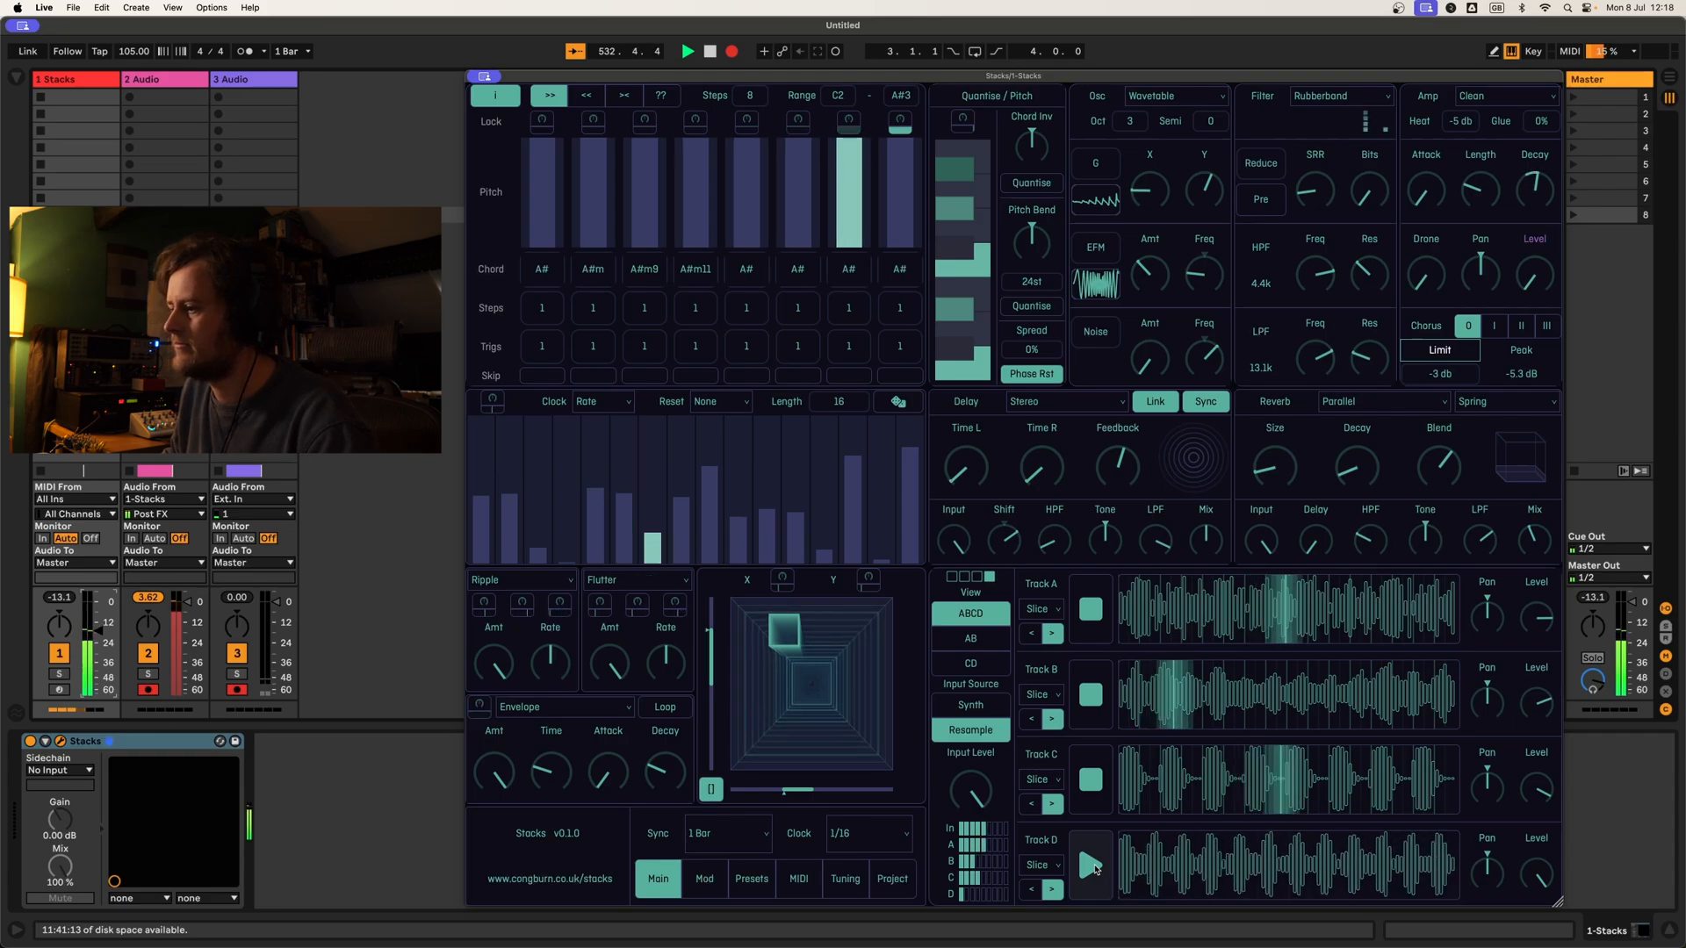
click(1094, 869)
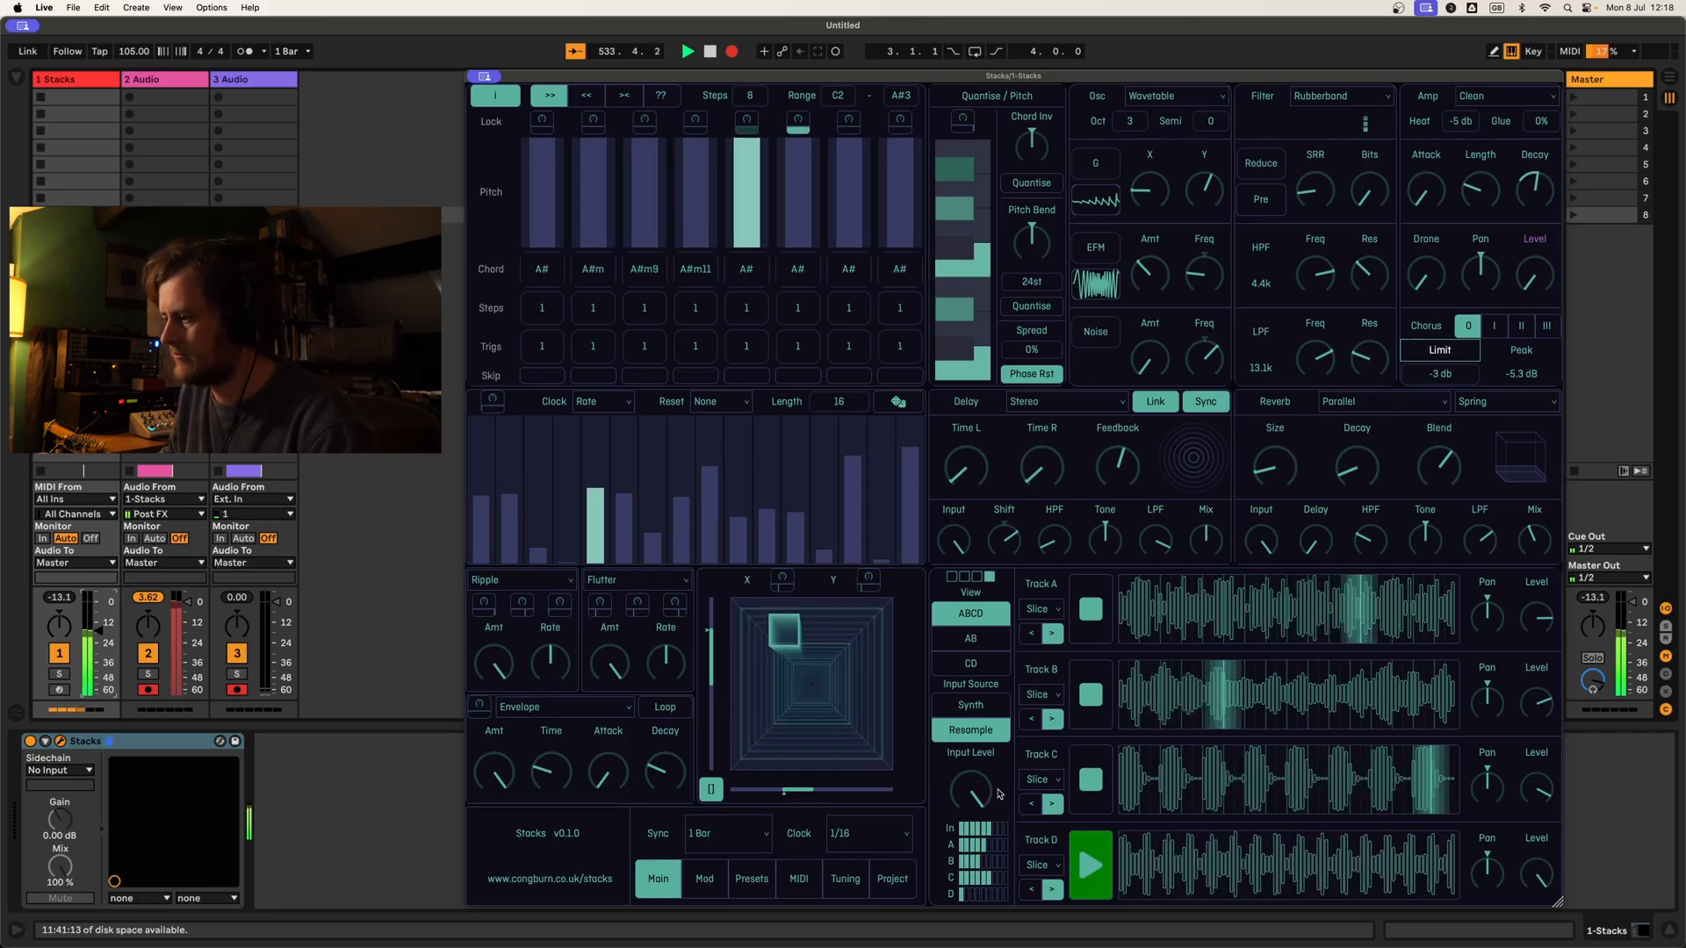
drag(972, 782, 967, 916)
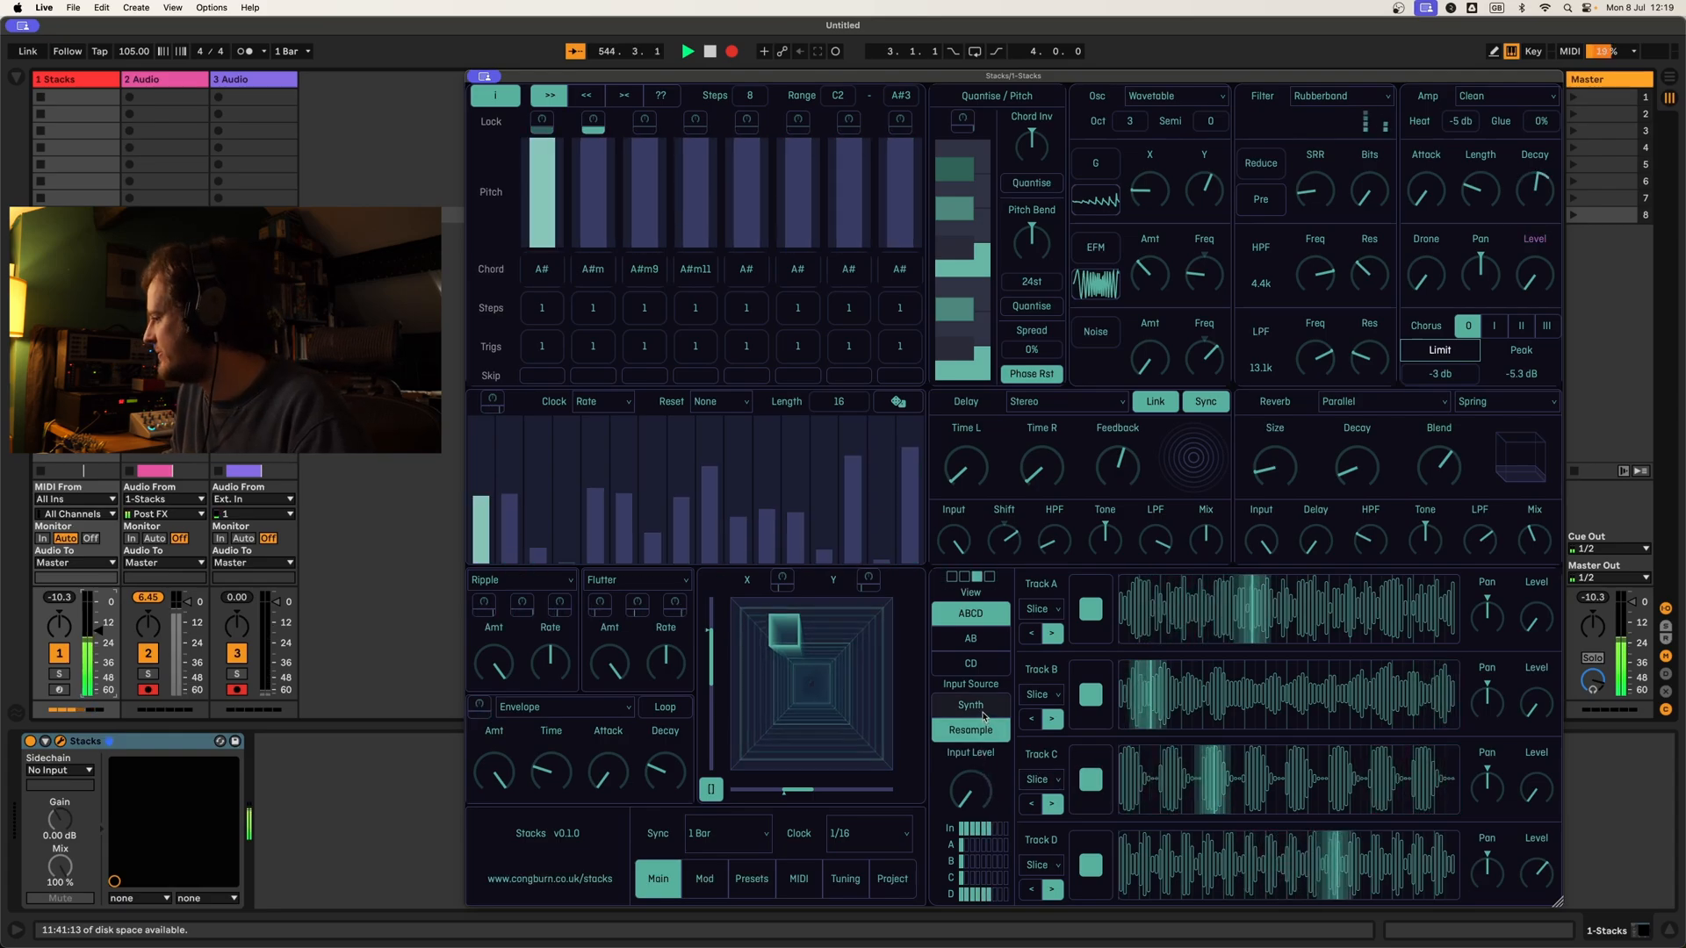
Step: Show Tracks C and D, lower Track D's Sparse amount and switch its playback mode to Grain
click(987, 669)
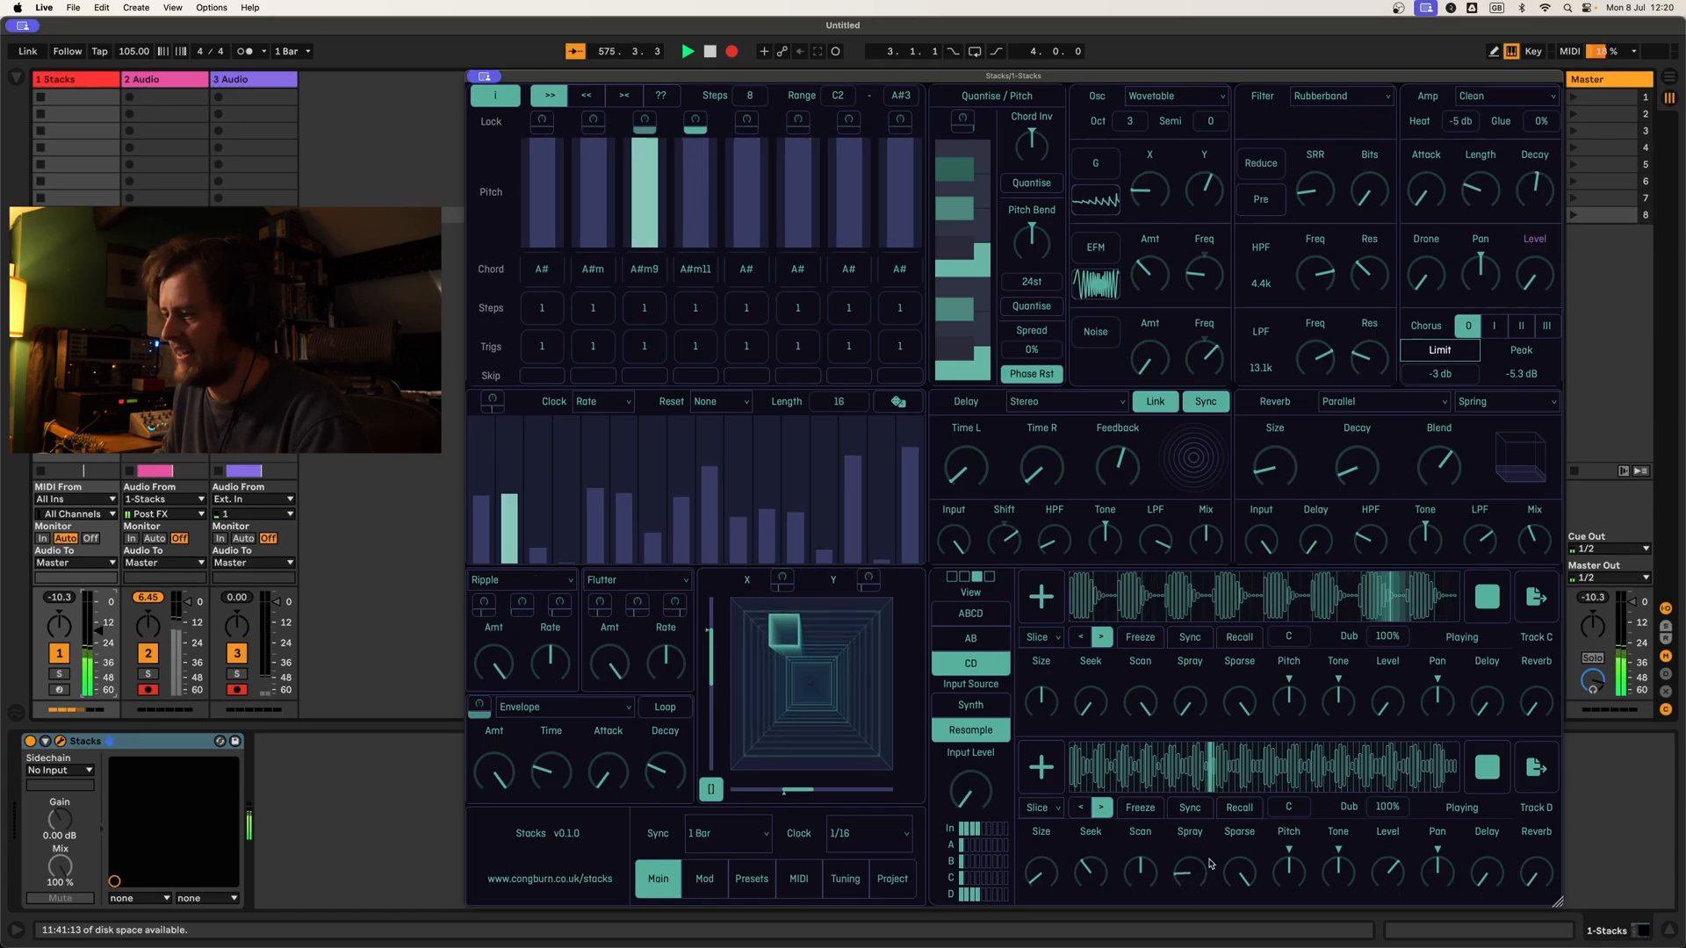
mouse_move(1247, 885)
mouse_down()
mouse_move(1250, 930)
mouse_move(1242, 900)
mouse_up()
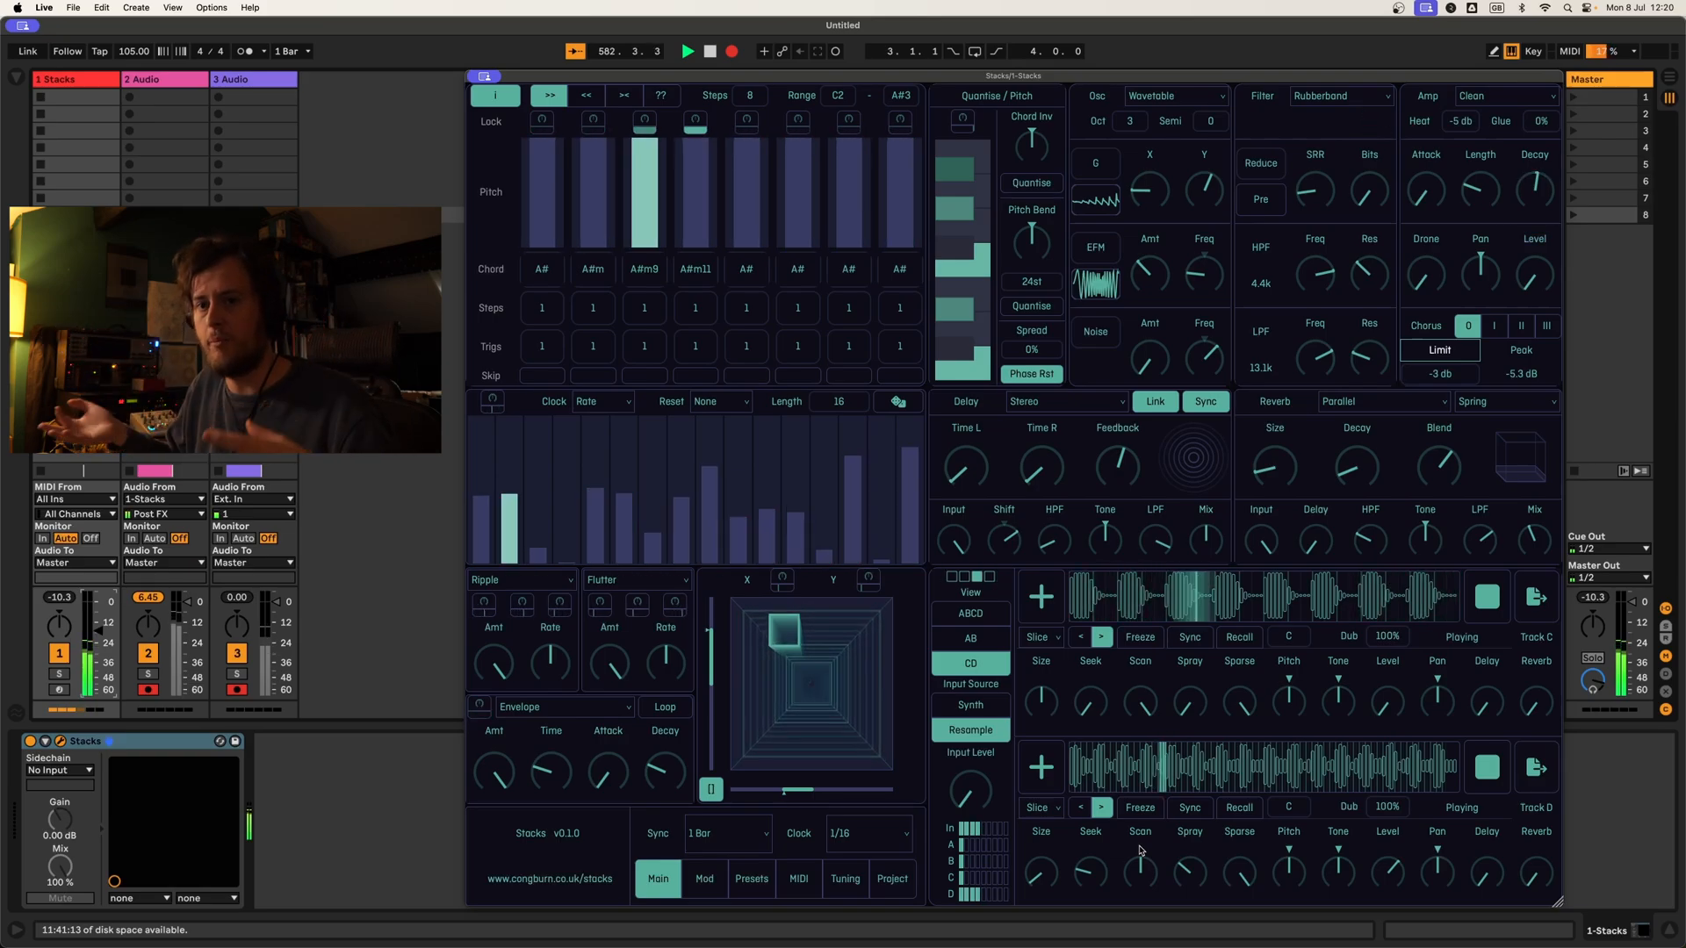
click(1043, 806)
click(1063, 847)
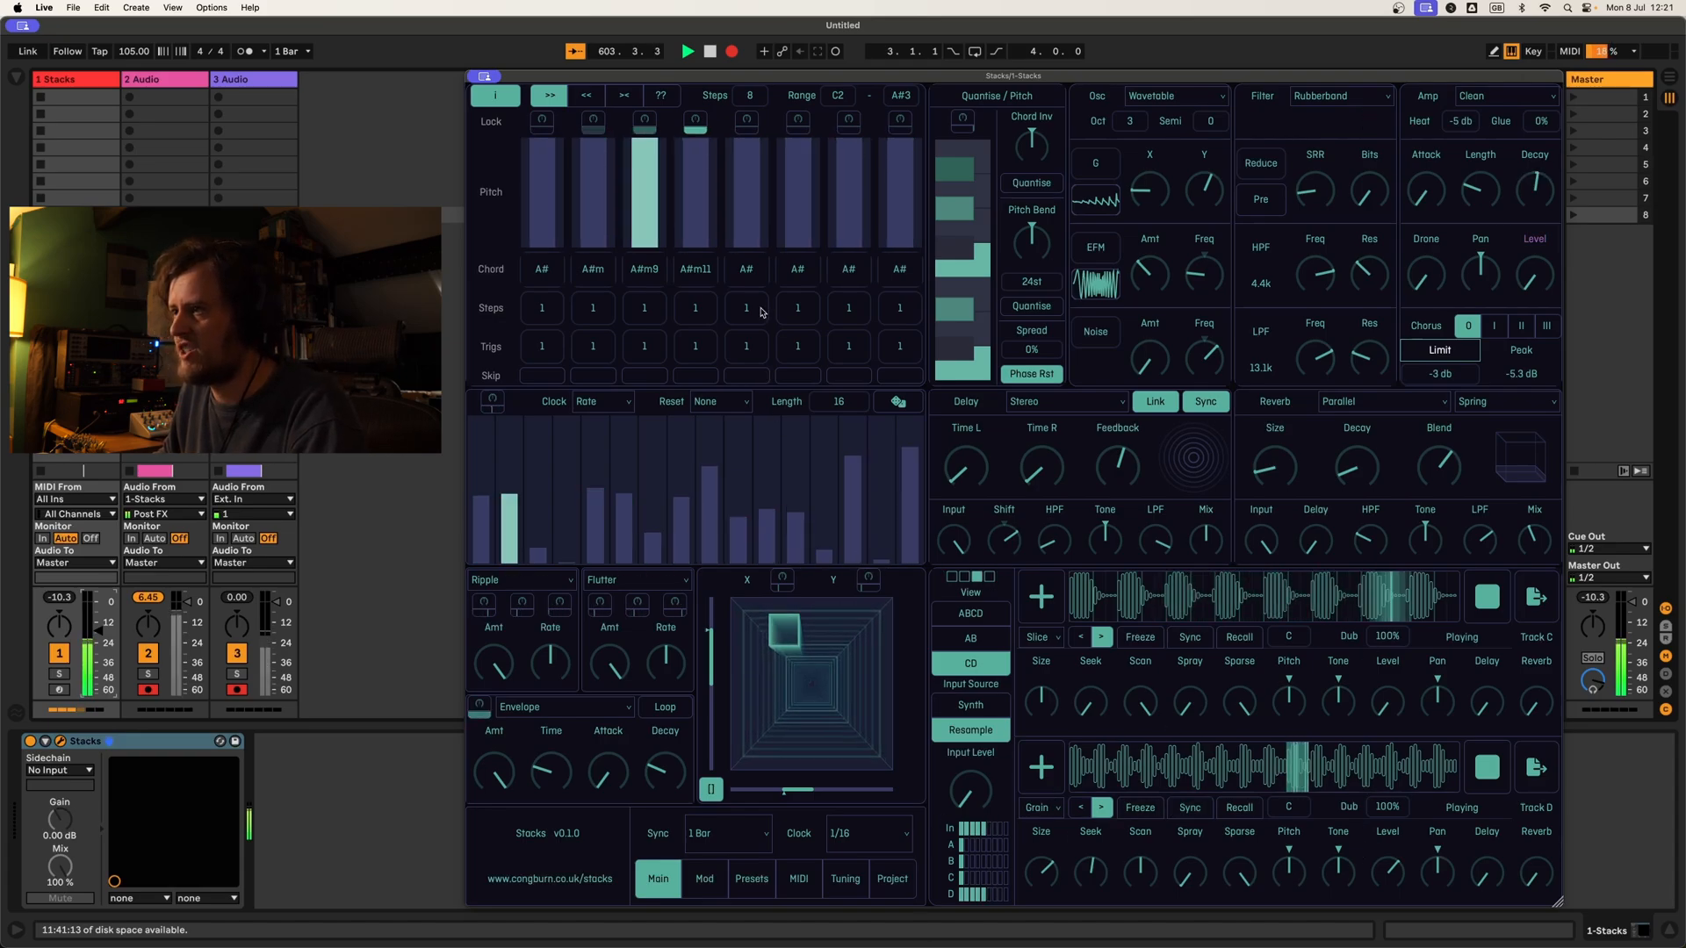
Step: Remove A#, G# and D# from the pitch quantiser so that only C and F stay enabled
click(957, 170)
click(960, 206)
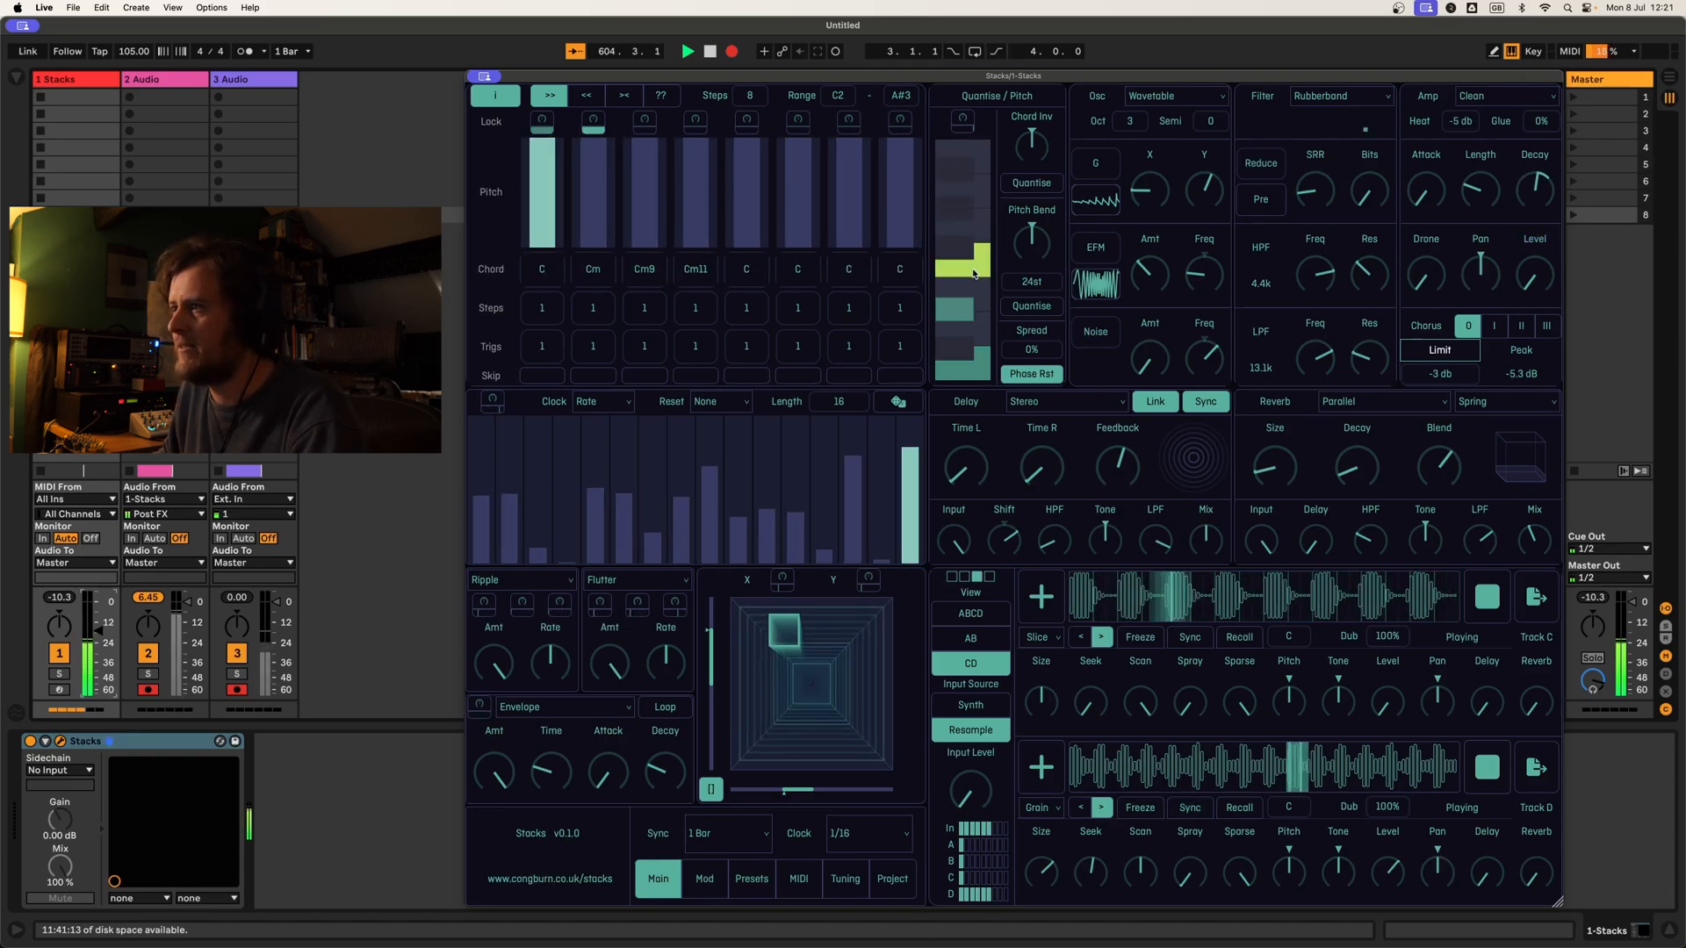
click(957, 309)
Step: Transpose Track D below its original pitch and reduce its grain size
drag(1300, 874, 1296, 906)
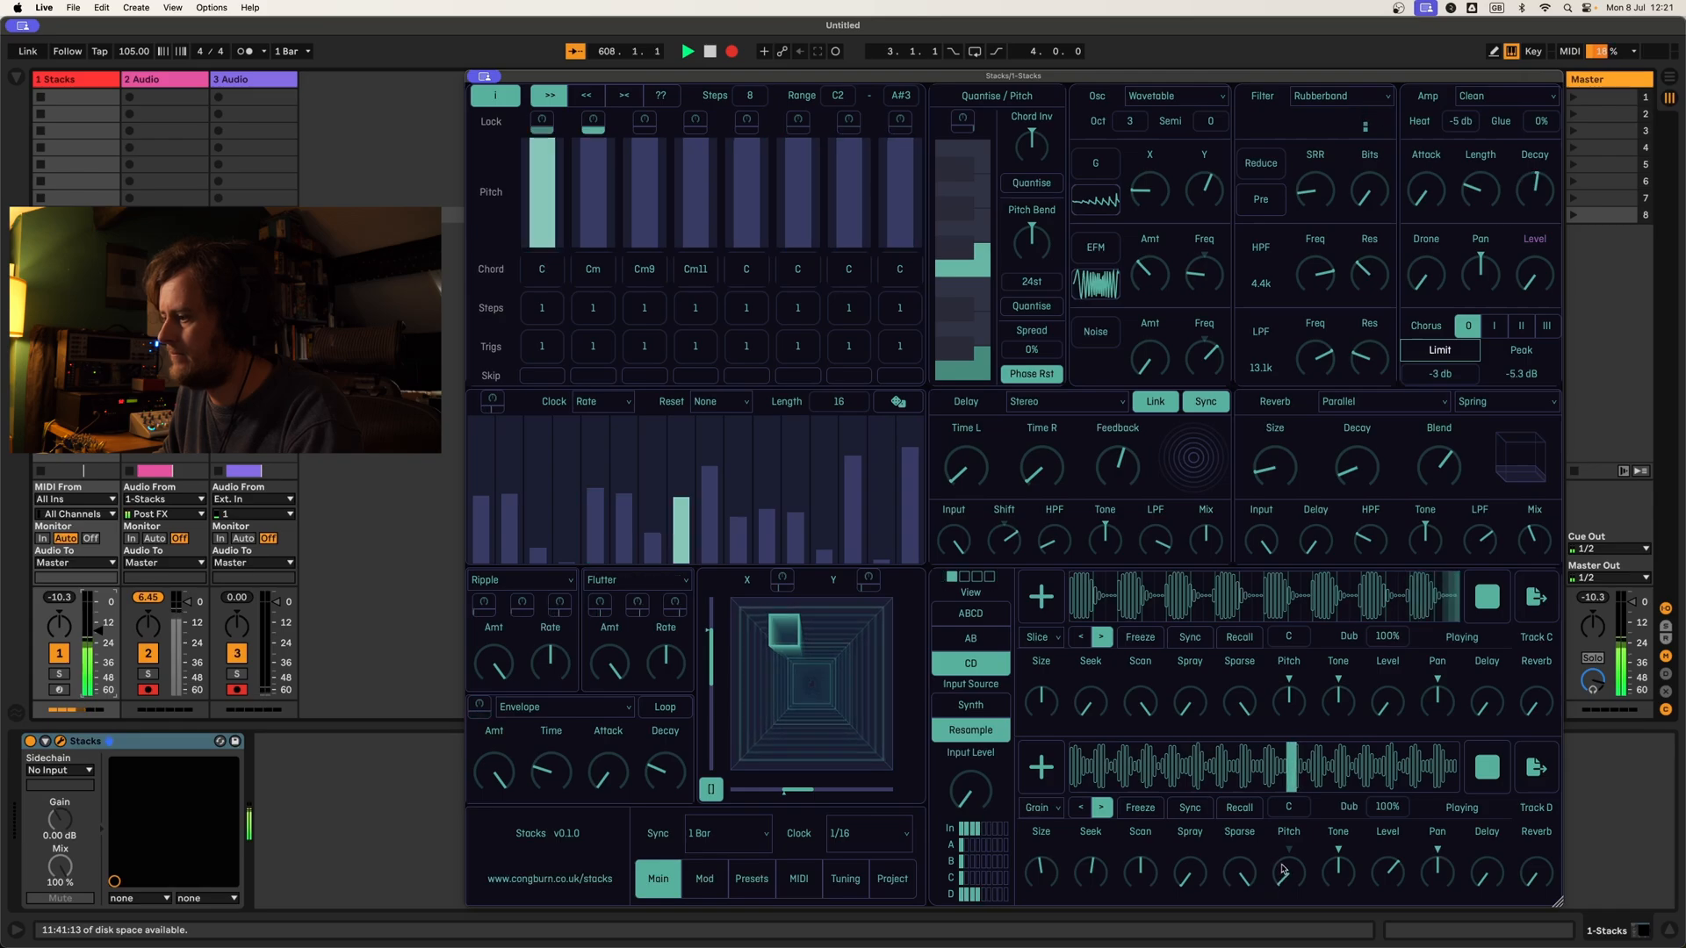
drag(1275, 849, 1274, 815)
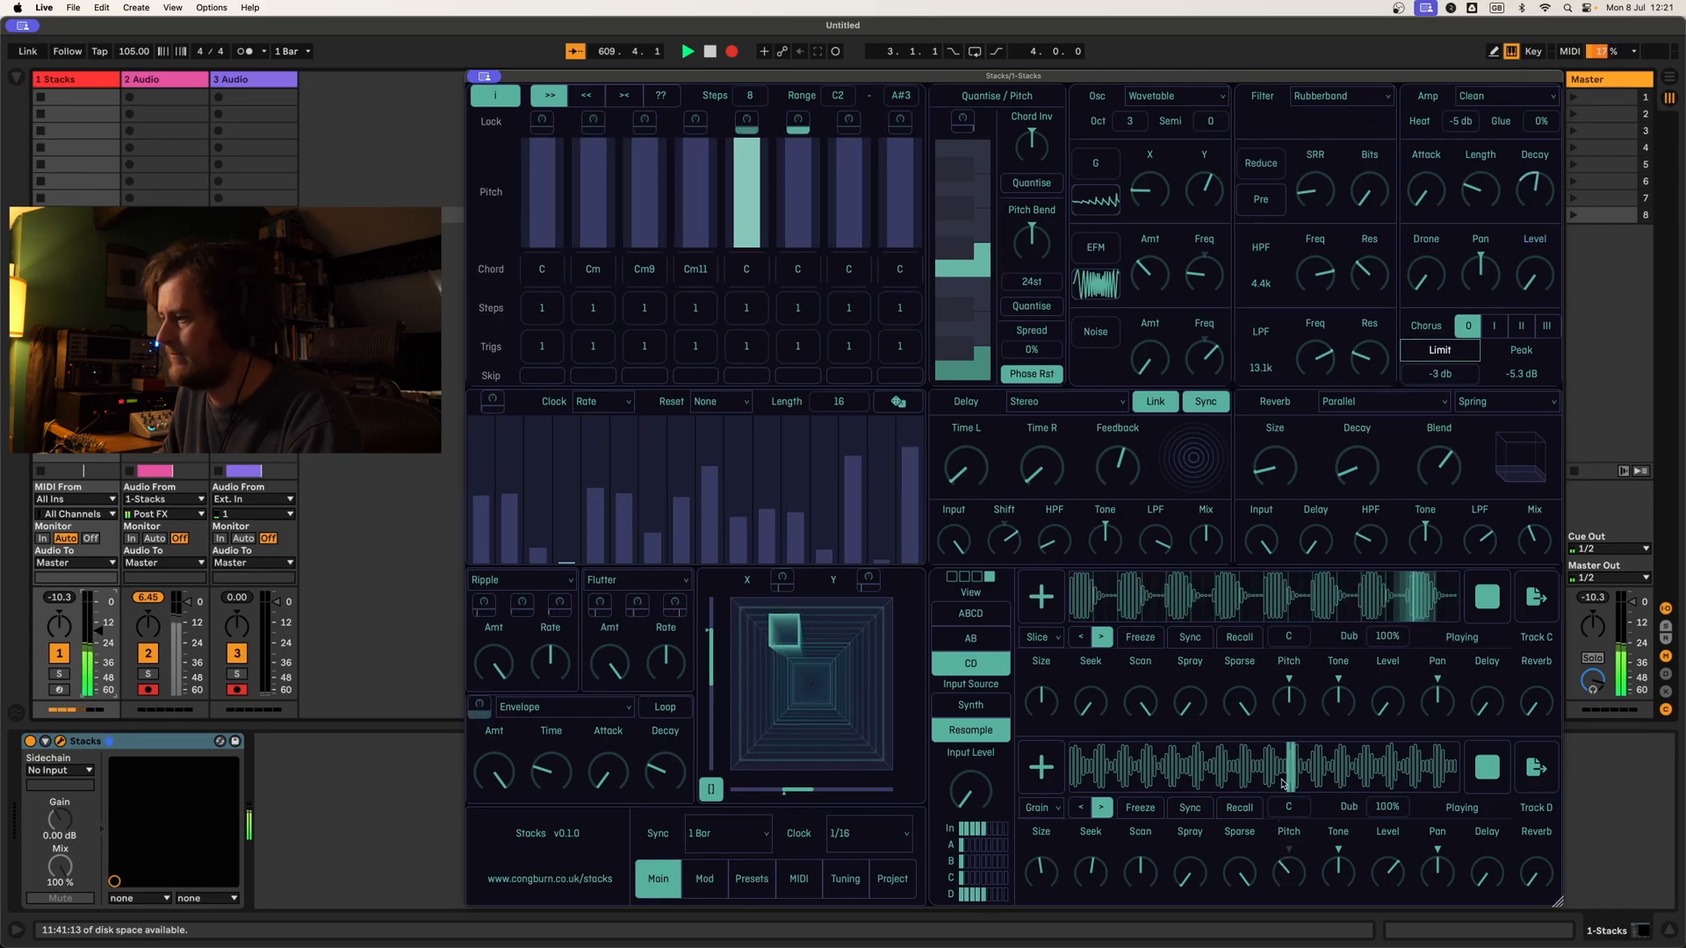
drag(1039, 872, 1046, 916)
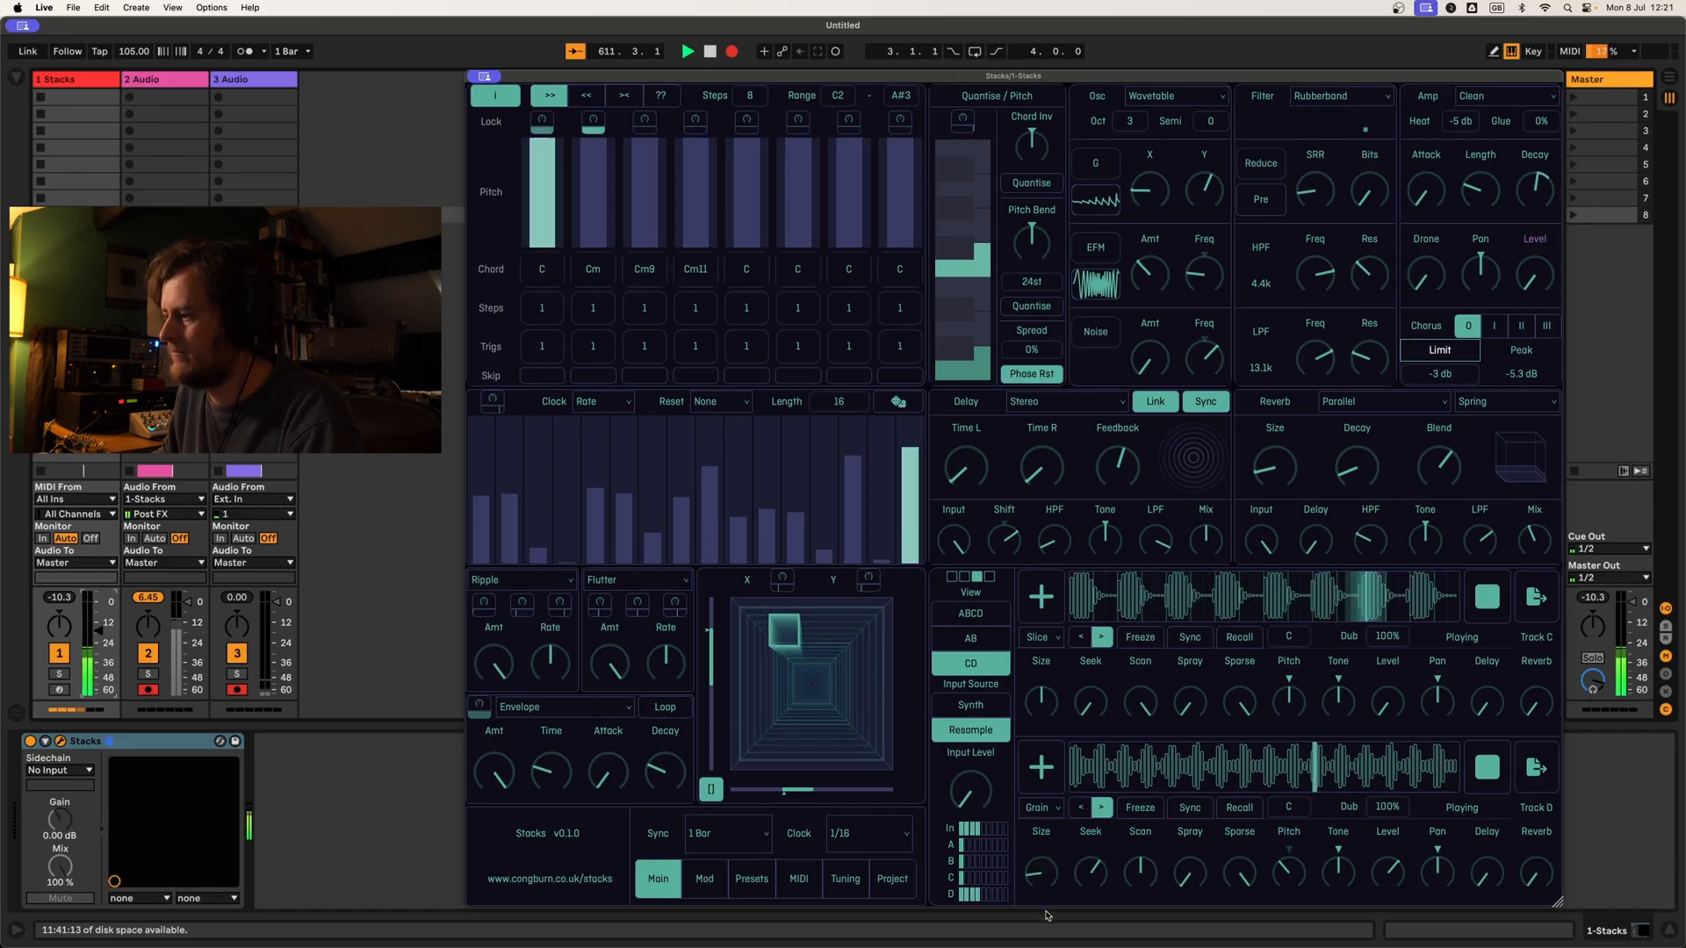
Step: Lower Track D's Sparse amount and modulate its Size and Scan from the Ripple modulator at a slower rate
drag(1251, 885, 1247, 937)
drag(1243, 869, 1253, 904)
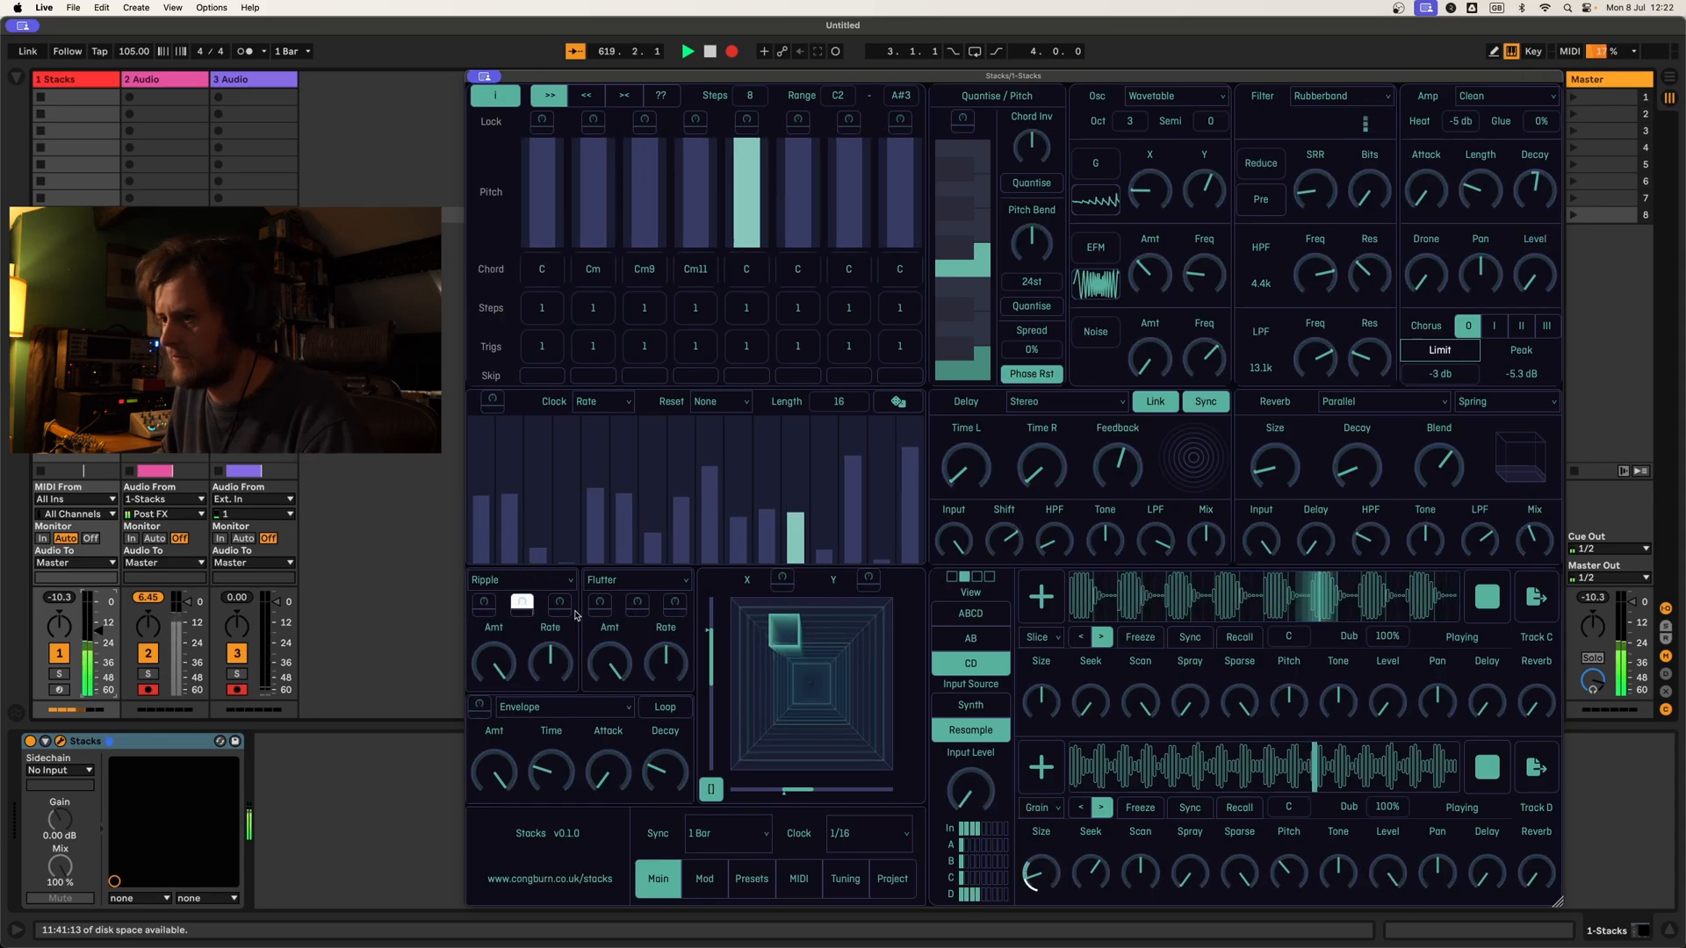
click(484, 602)
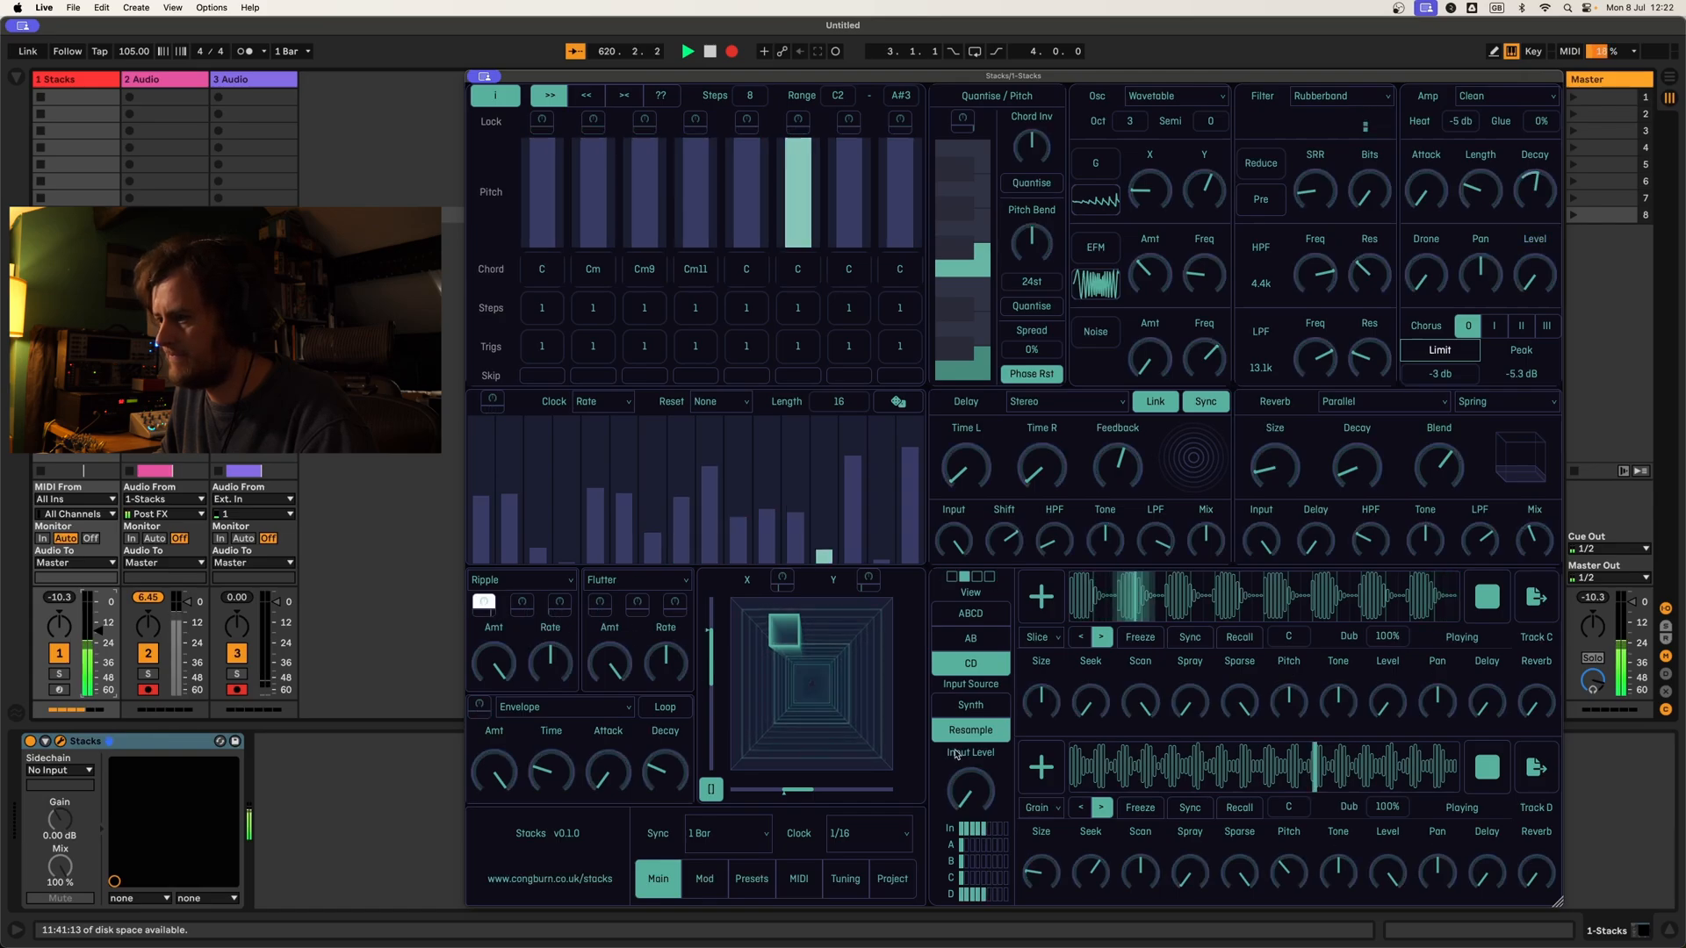
click(559, 603)
drag(551, 664, 572, 715)
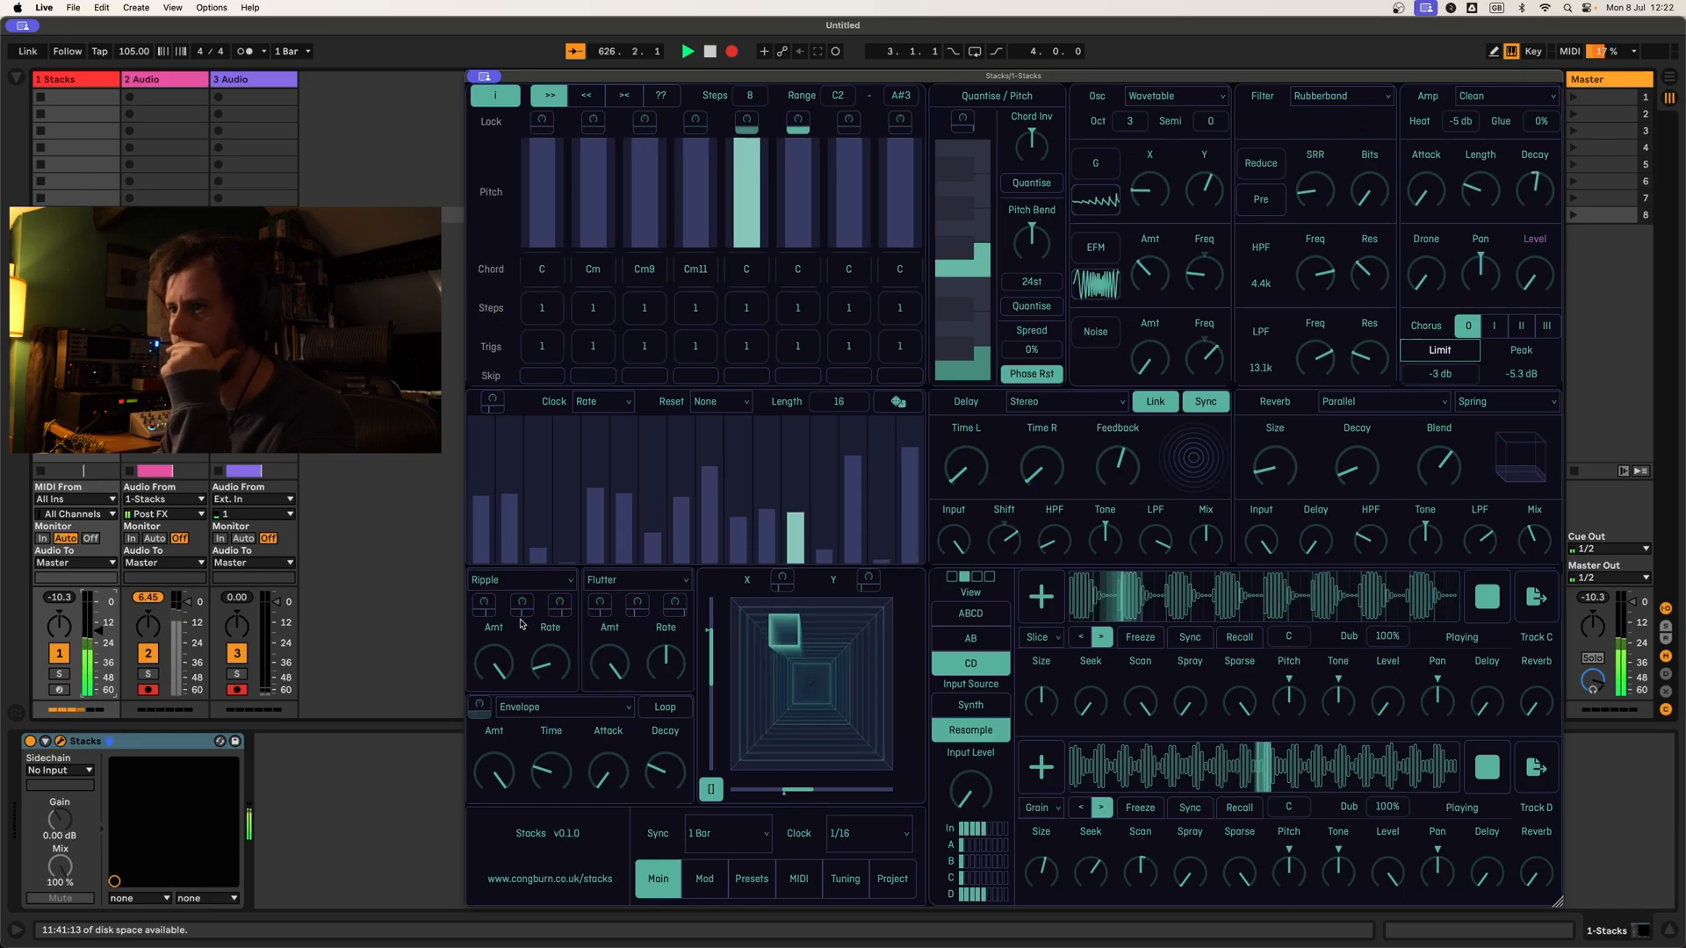
Step: Rewrite the sequencer pitches as a pattern of single F and C notes without minor chords, and set each stage's step count to 8
click(552, 218)
click(646, 227)
click(800, 233)
click(848, 193)
click(644, 268)
click(593, 276)
click(701, 277)
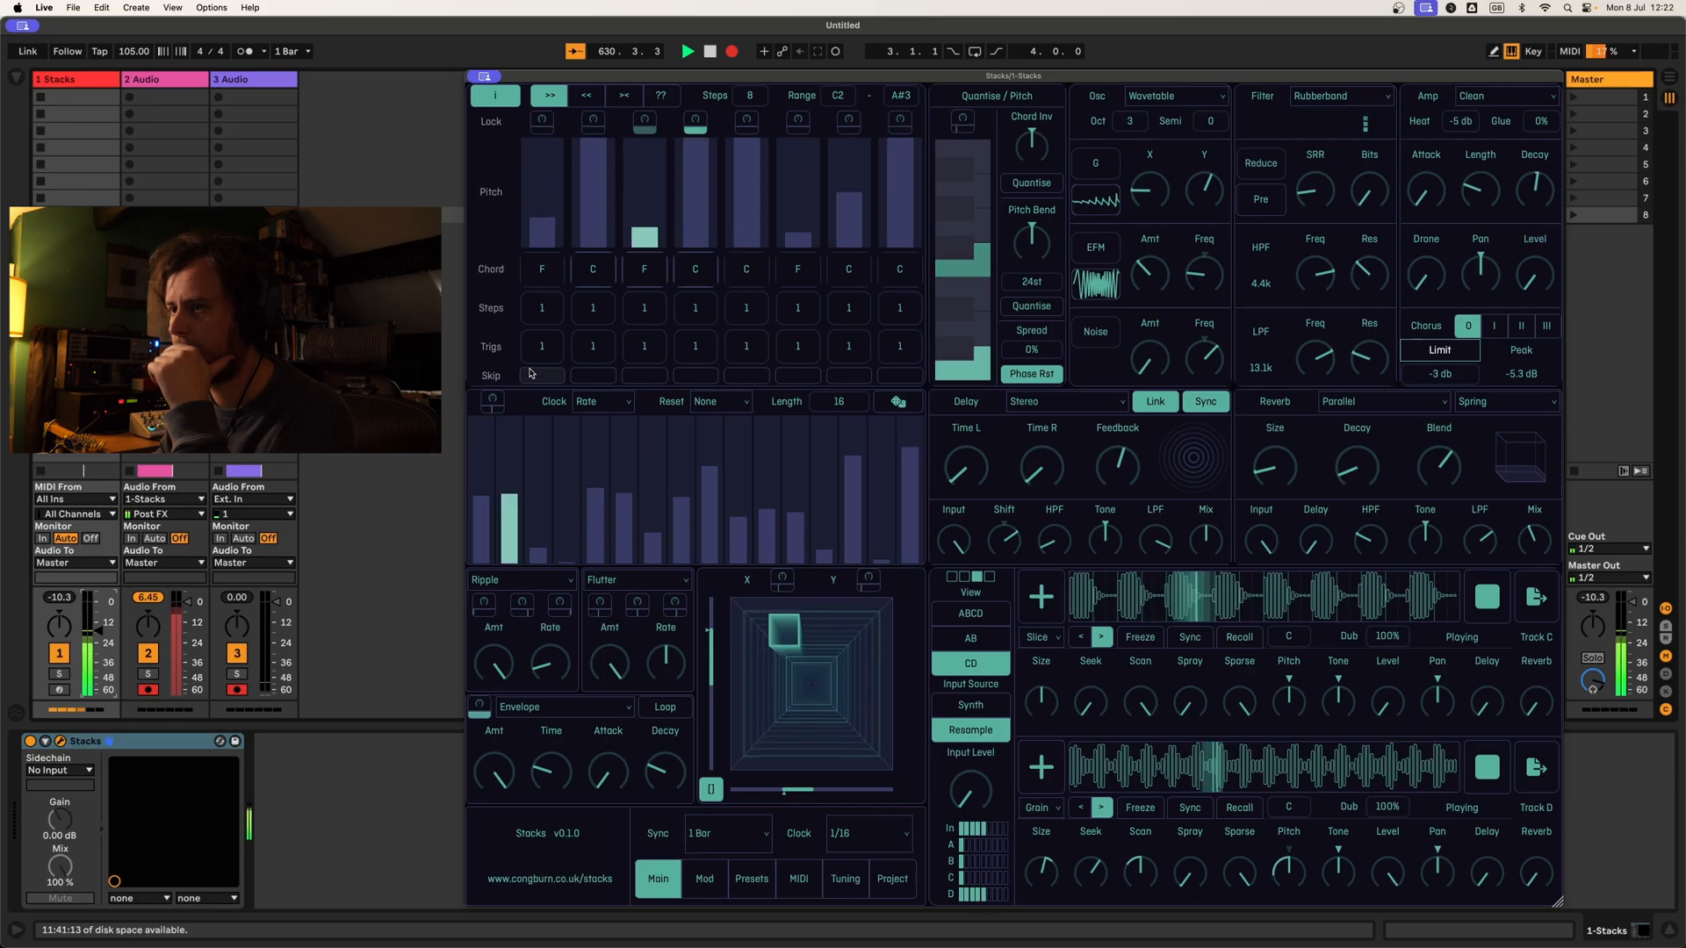
drag(551, 313, 552, 294)
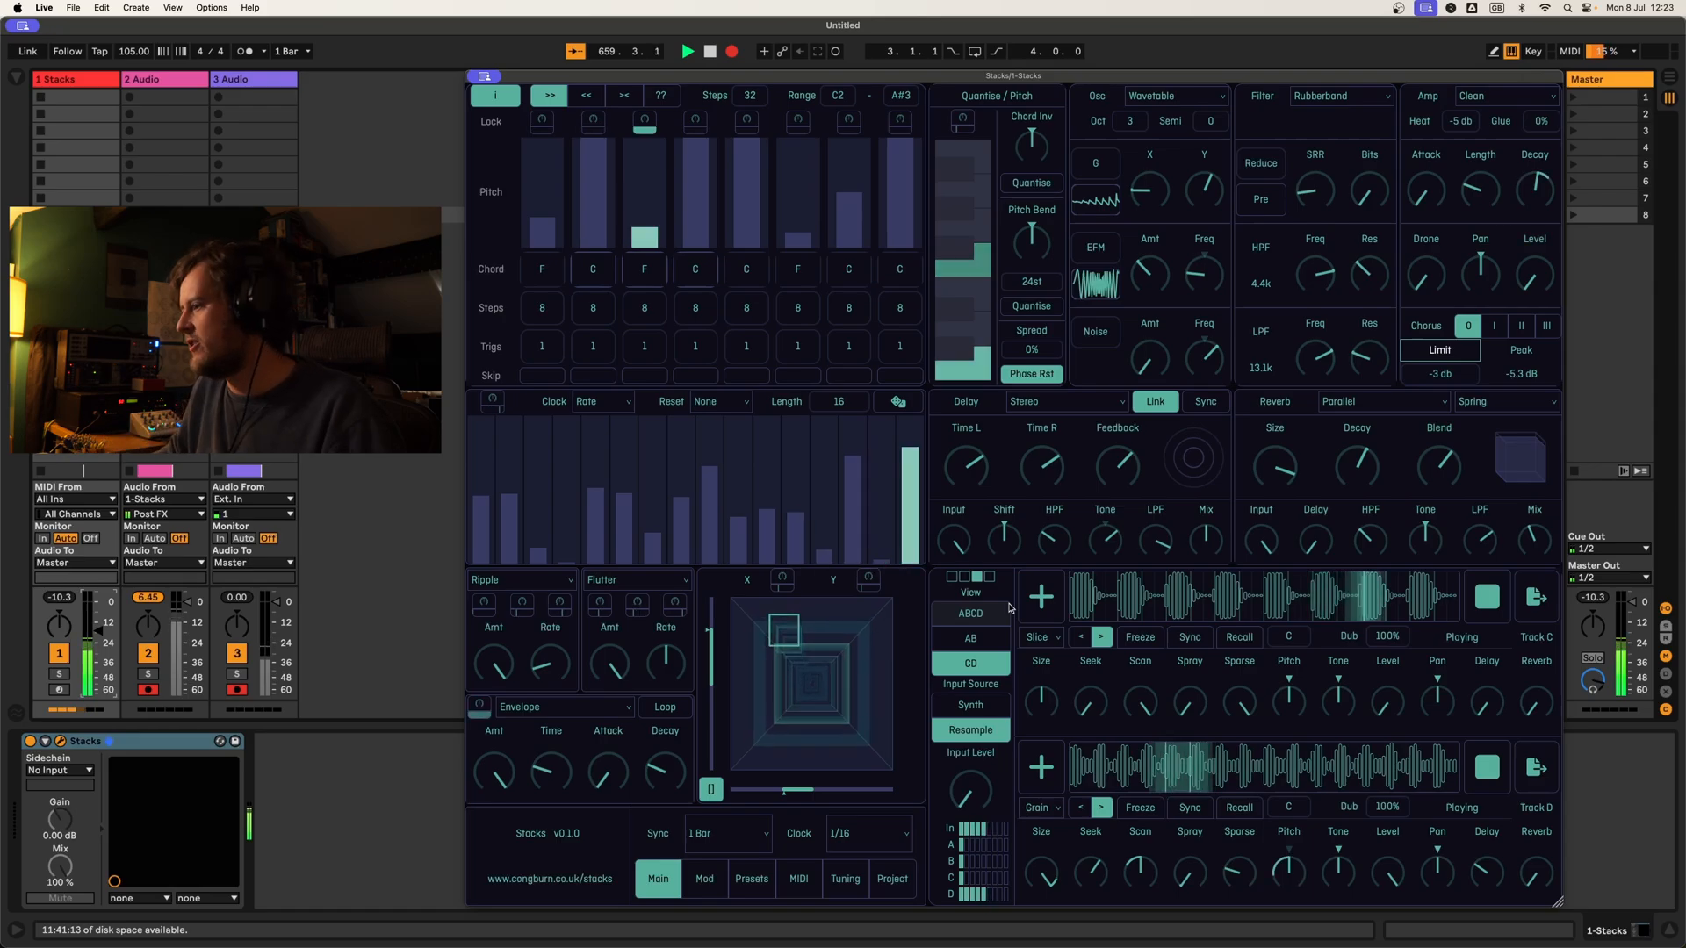
Step: Clear Track C's loop and export Track A's loop as a clip on a new audio track, with Live's detail view hidden
click(1487, 596)
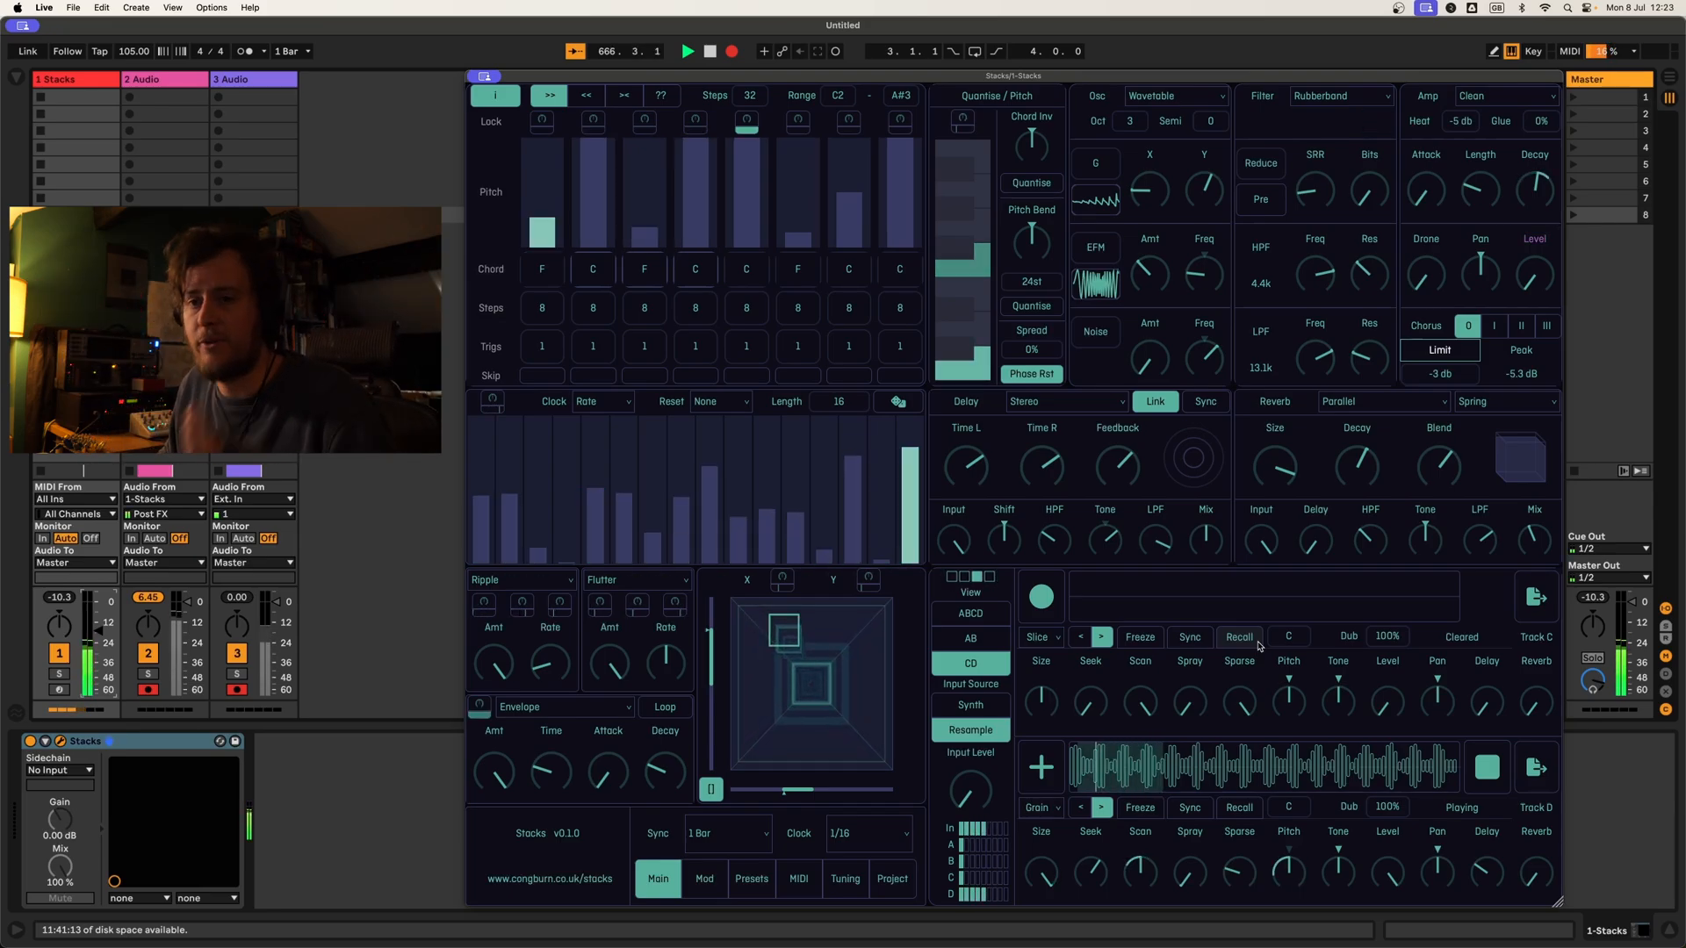
click(1002, 643)
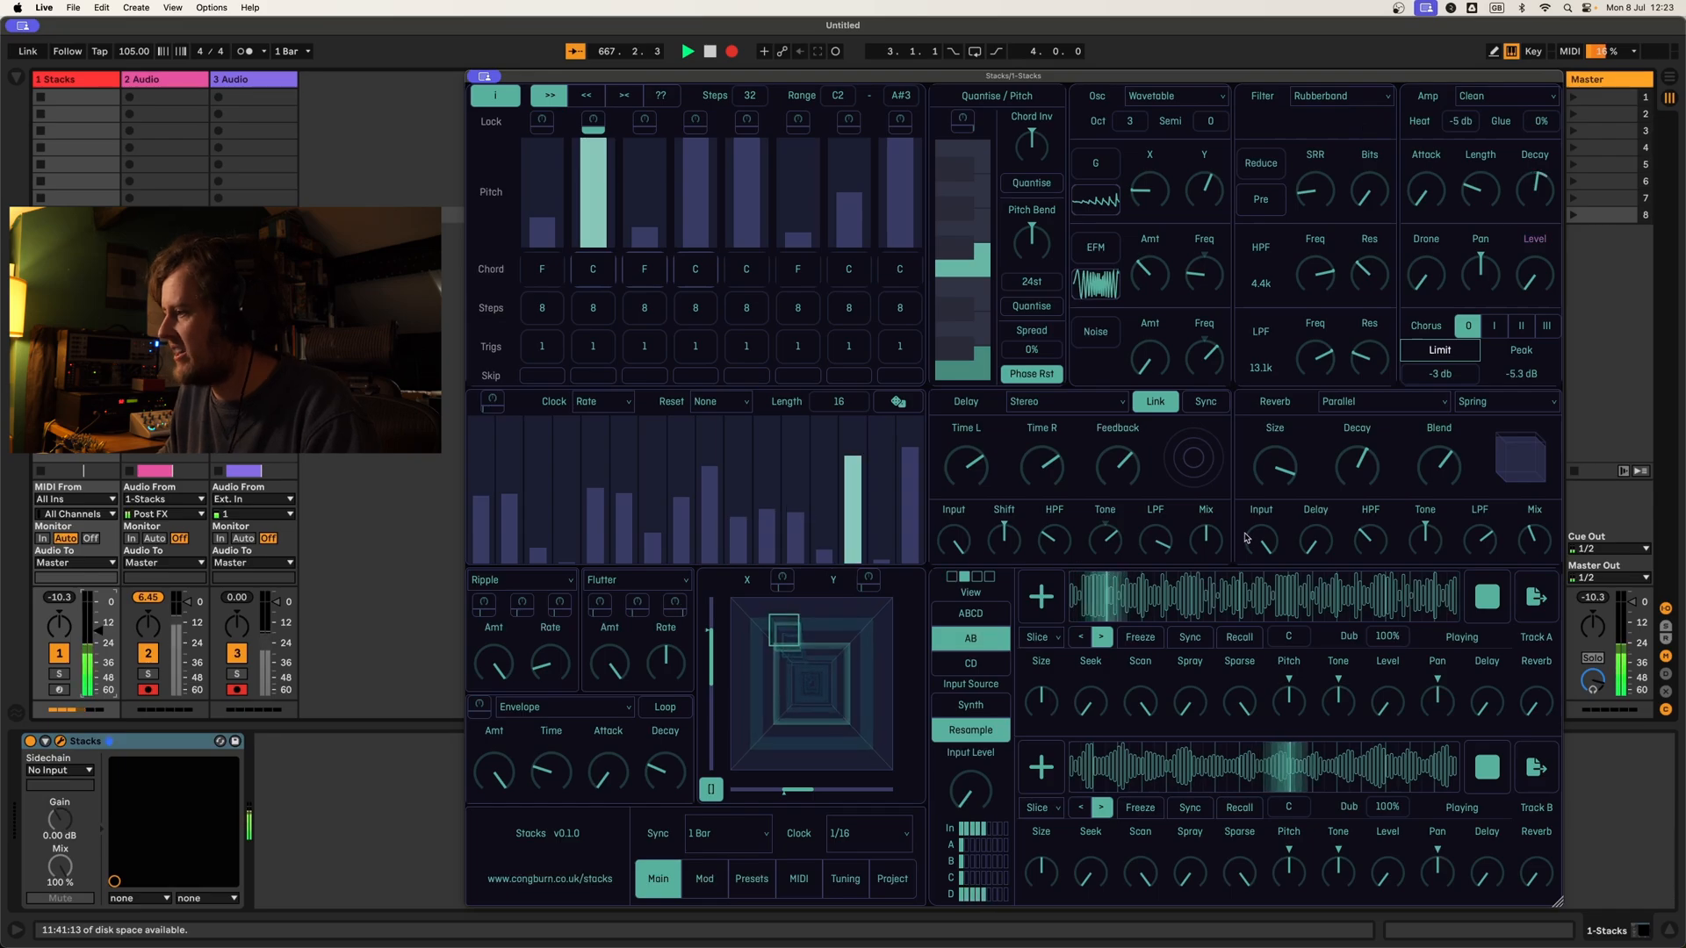
drag(1535, 597, 340, 99)
double_click(340, 100)
click(307, 97)
key(super+alt+l)
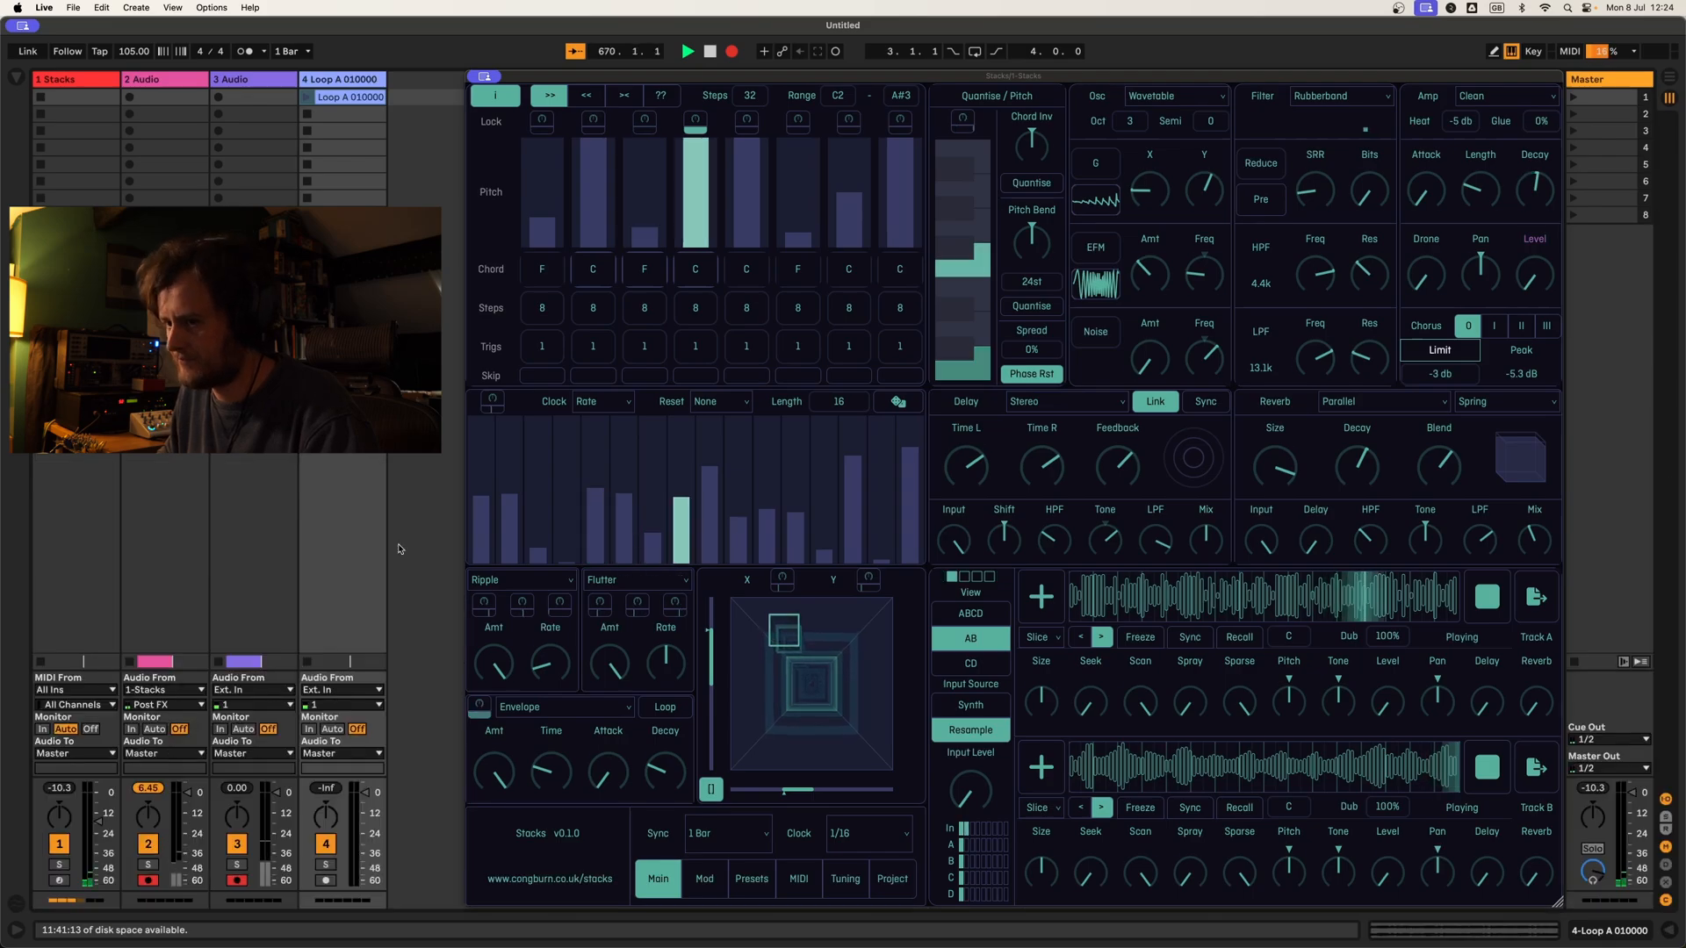
Step: Assign the Flutter modulator to Track B's Delay and Reverb sends
click(674, 602)
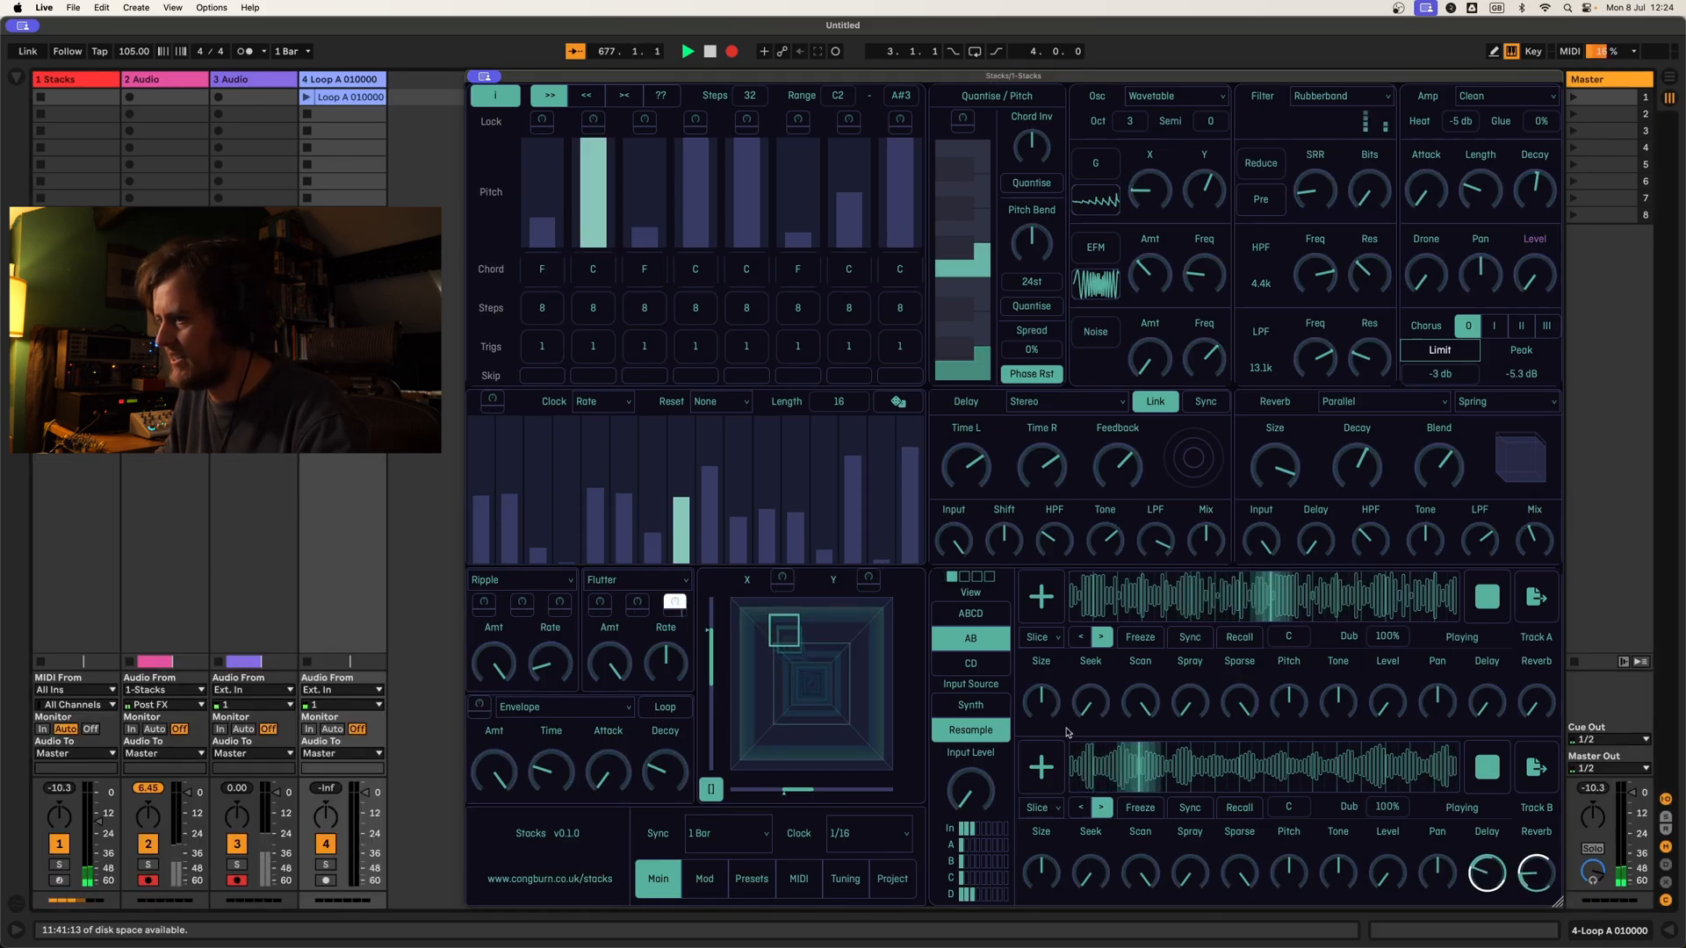
click(1320, 757)
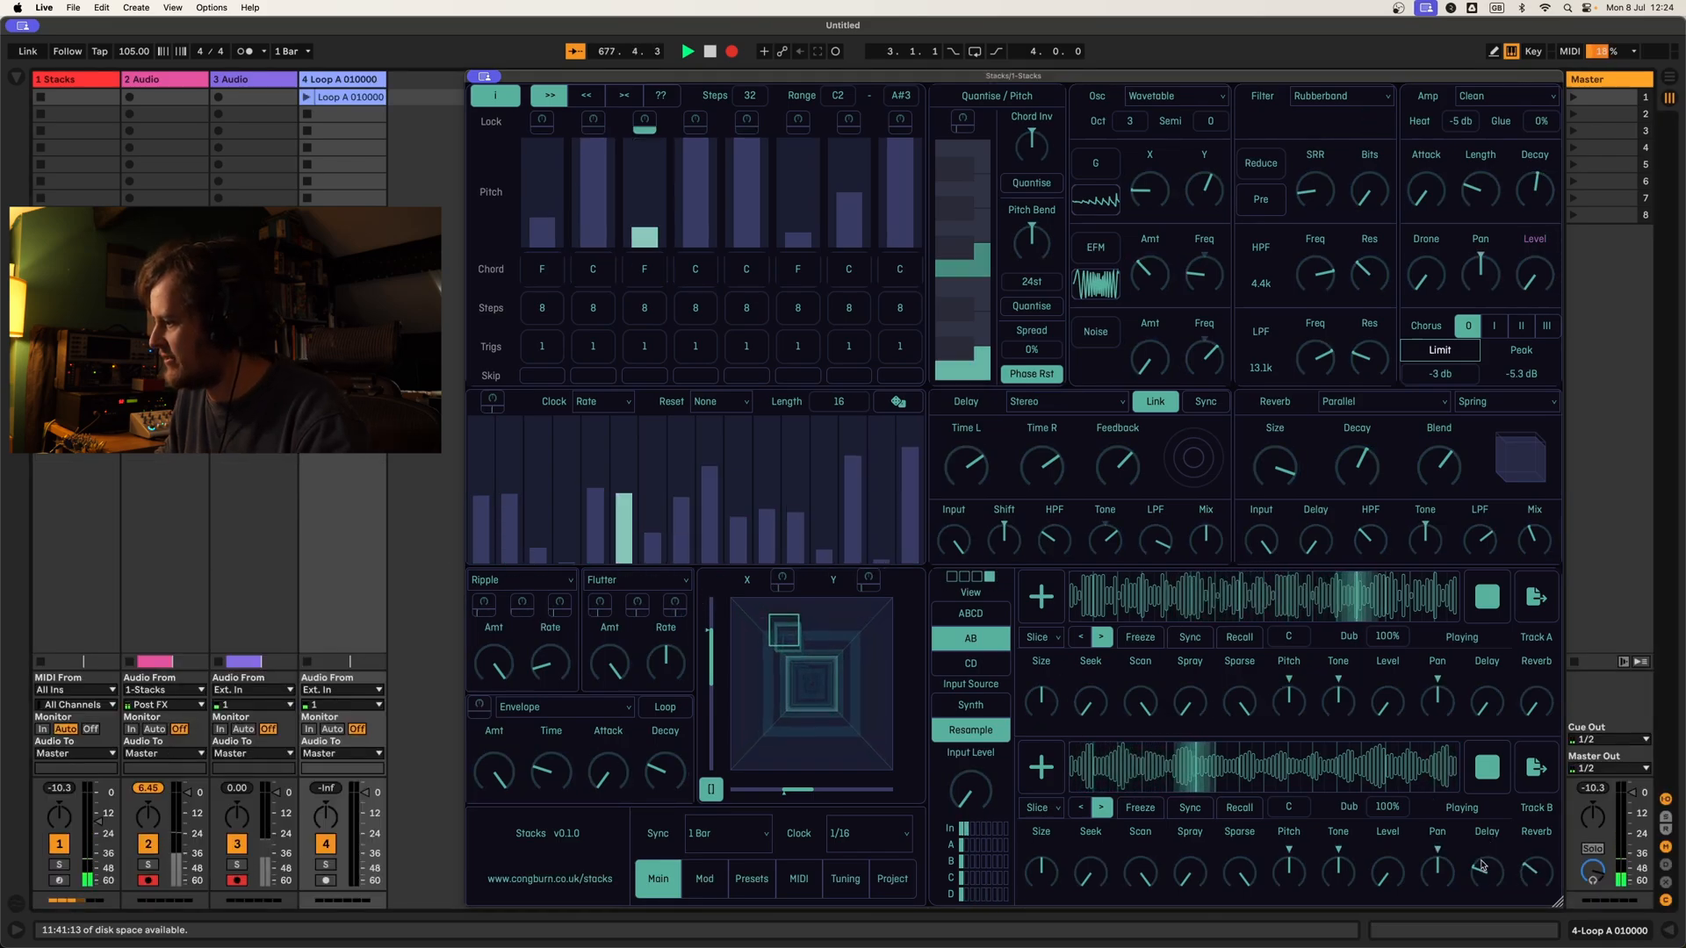